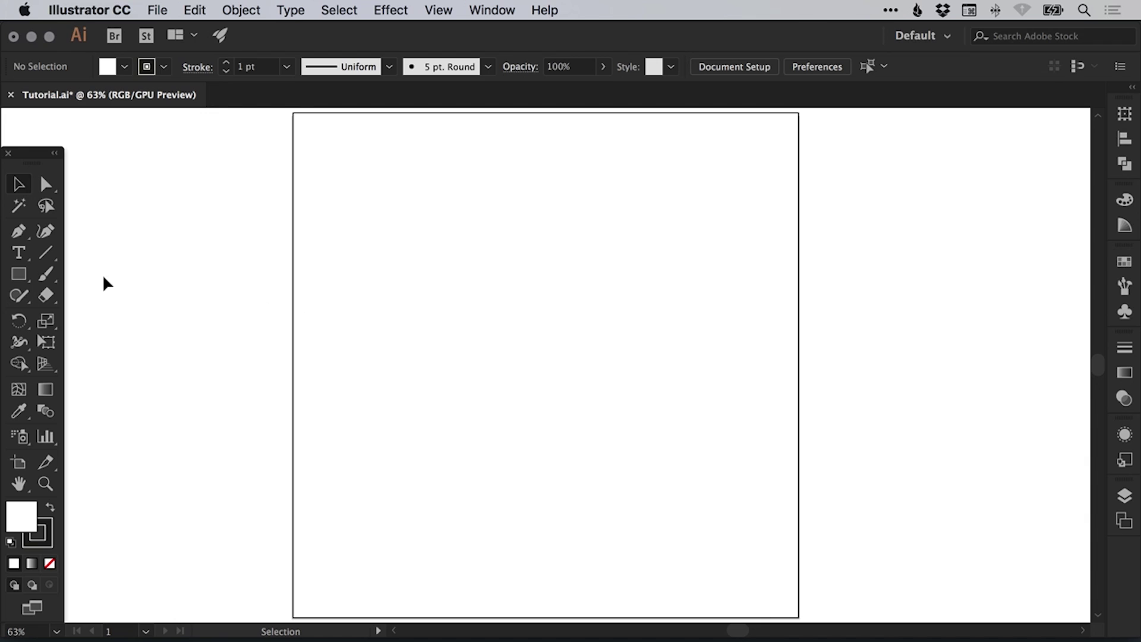
- Draw a circle on the artboard with the Ellipse tool
left_click_drag(18, 274, 89, 316)
left_click_drag(400, 292, 563, 478)
key("v")
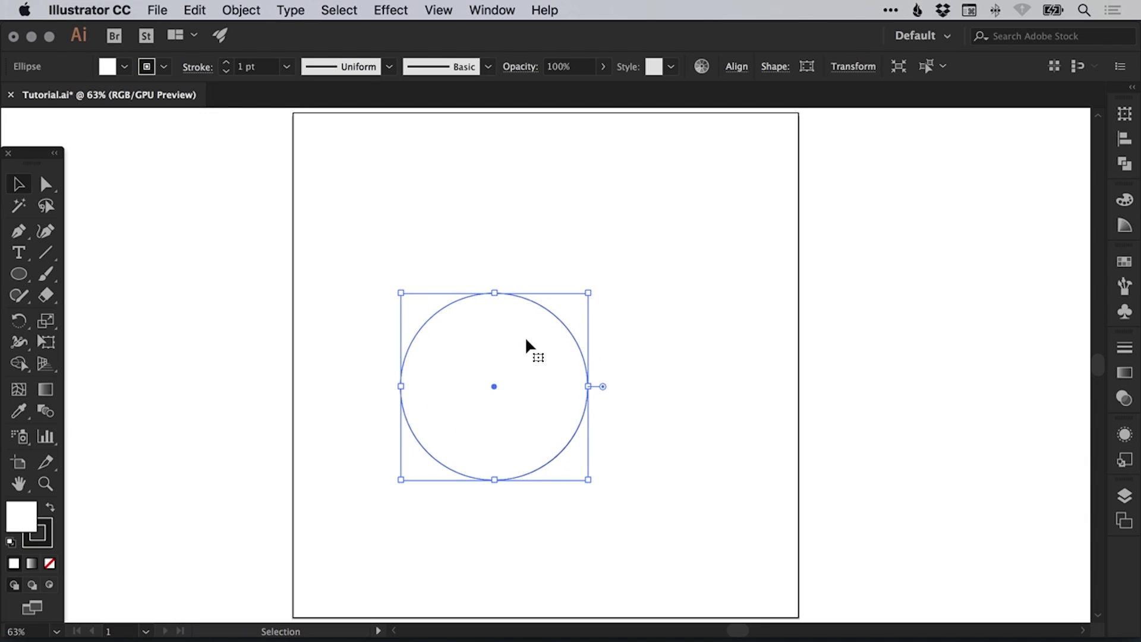
- Give the circle no fill and a 100 pt black stroke, then scale it down slightly
left_click(50, 563)
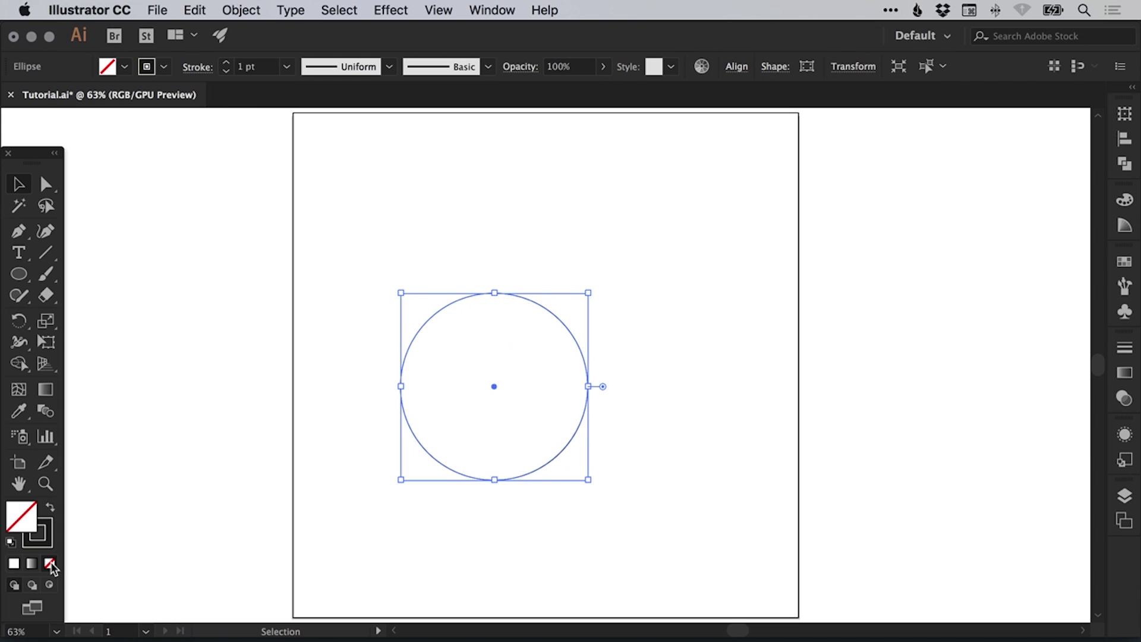
left_click(1124, 348)
left_click(964, 357)
left_click_drag(964, 357, 963, 357)
left_click_drag(586, 291, 569, 312)
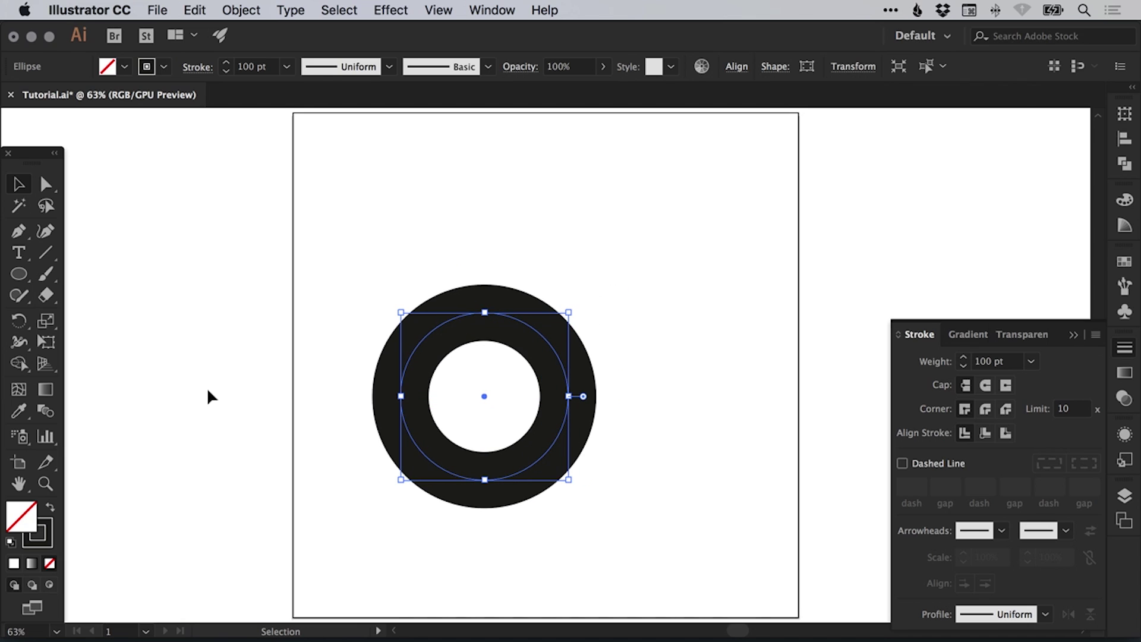
- Draw a vertical stem line right of the ring with the Pen tool, then deselect it
left_click(19, 231)
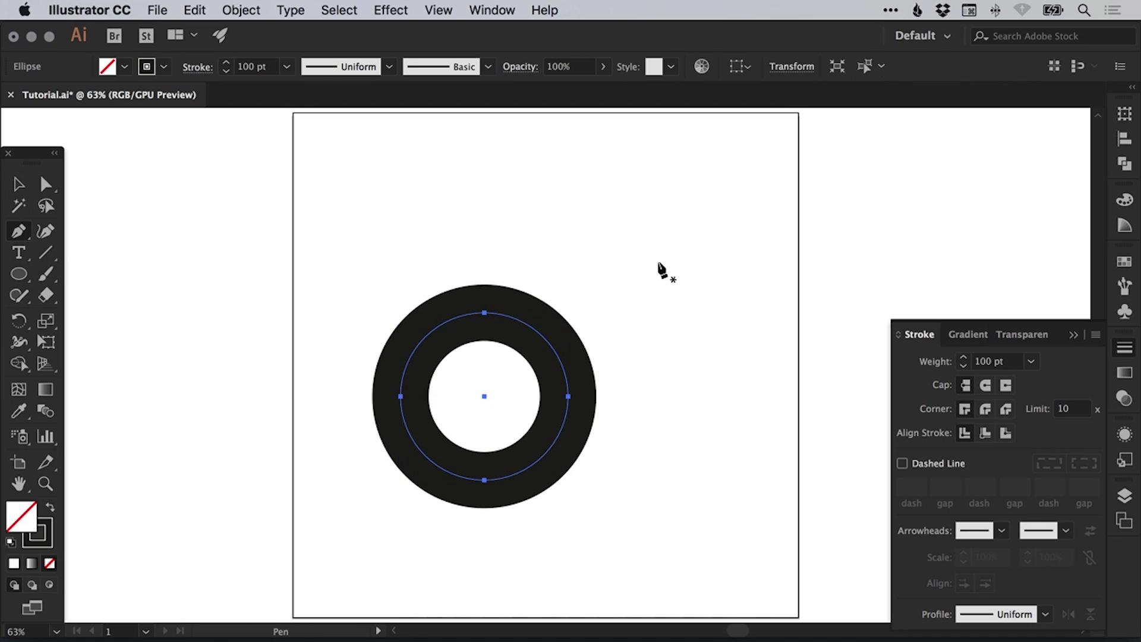
left_click(623, 196)
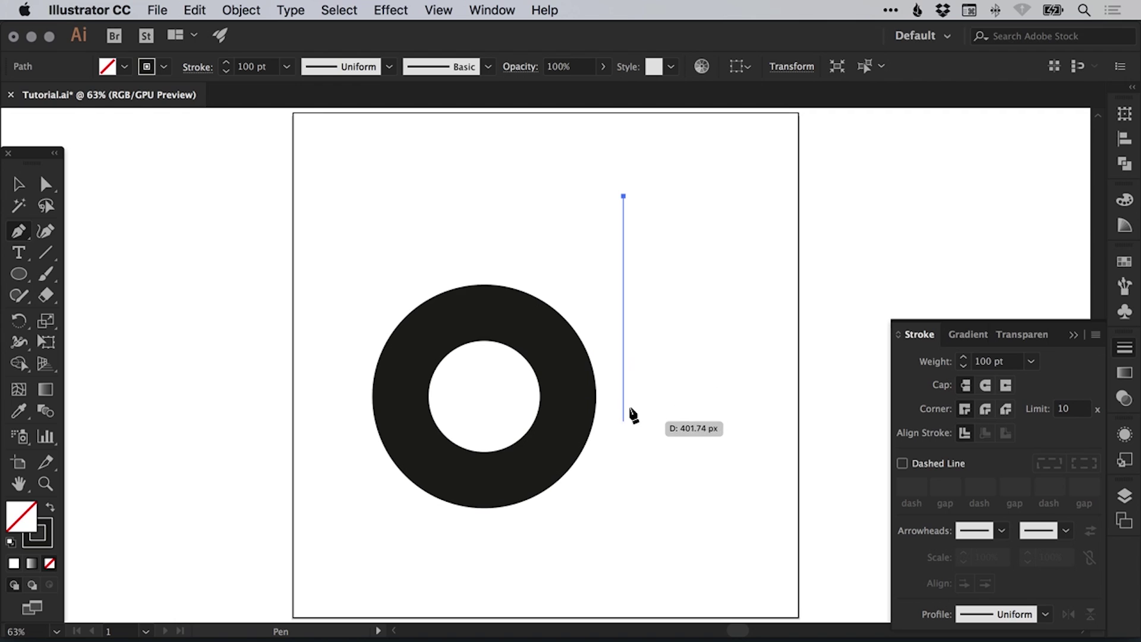
left_click(622, 424)
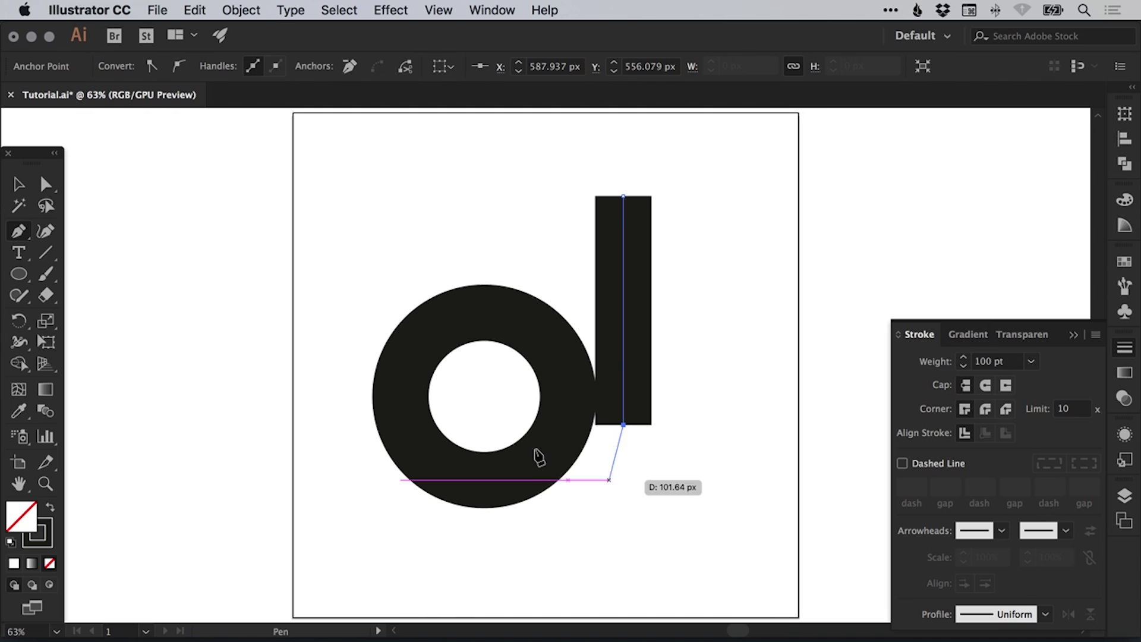
left_click(340, 11)
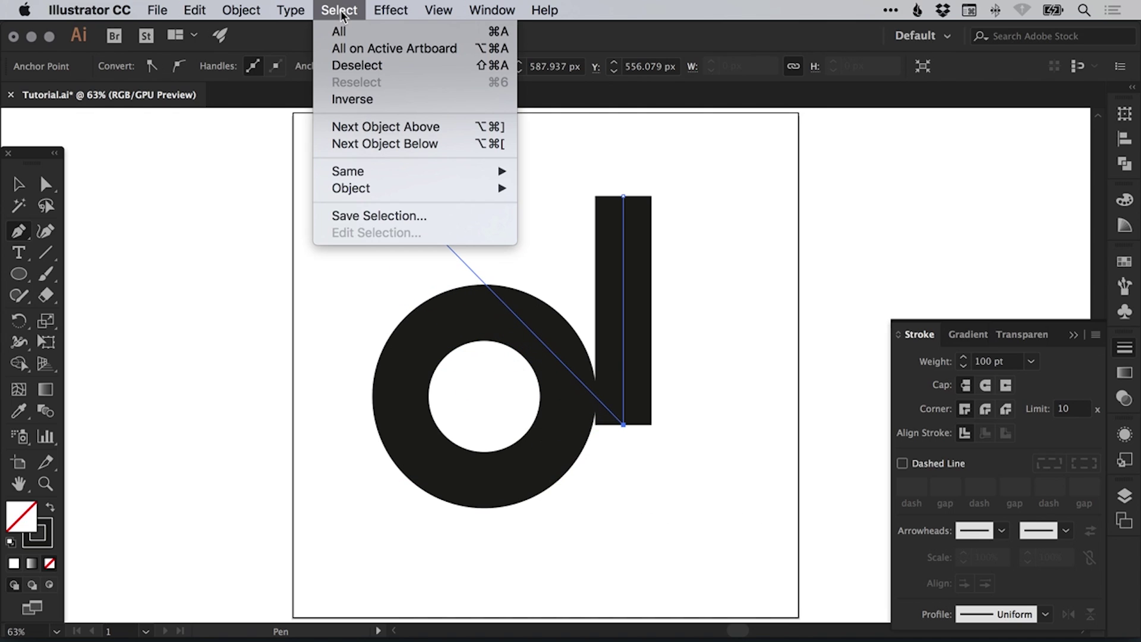
left_click(338, 64)
key("v")
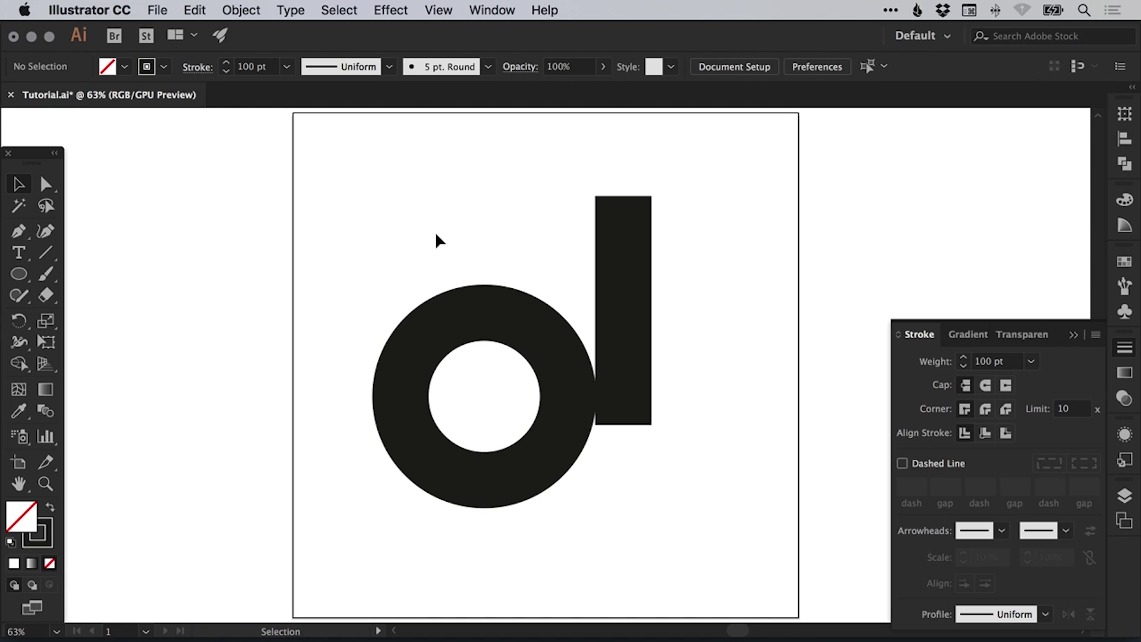
- Toggle Smart Guides and move the stem onto the ring's right edge
left_click(441, 10)
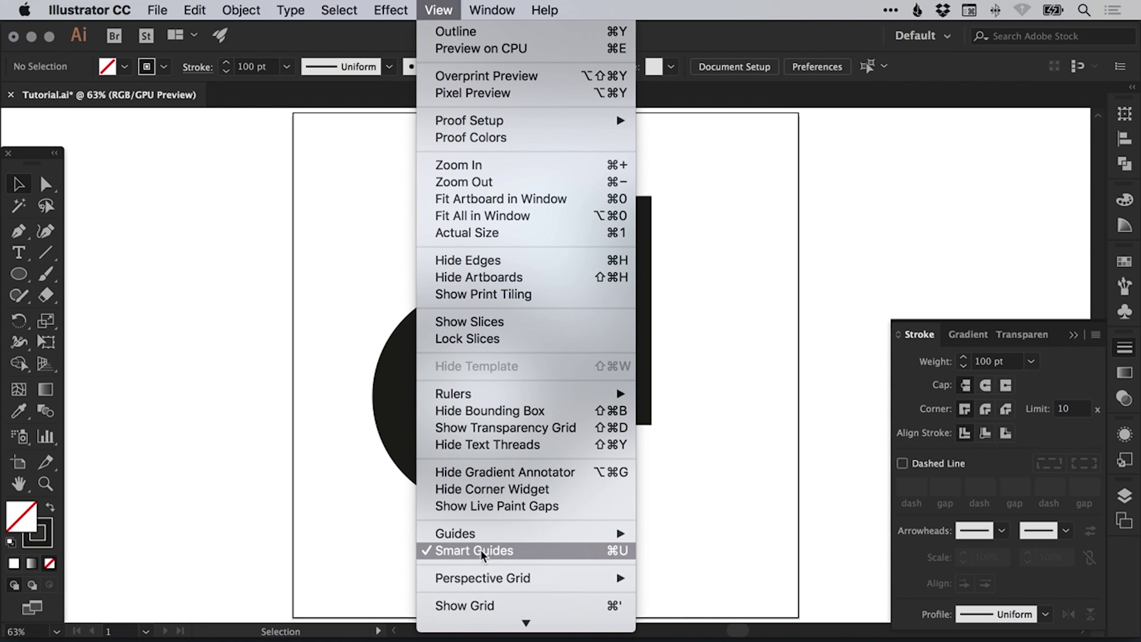
left_click(617, 551)
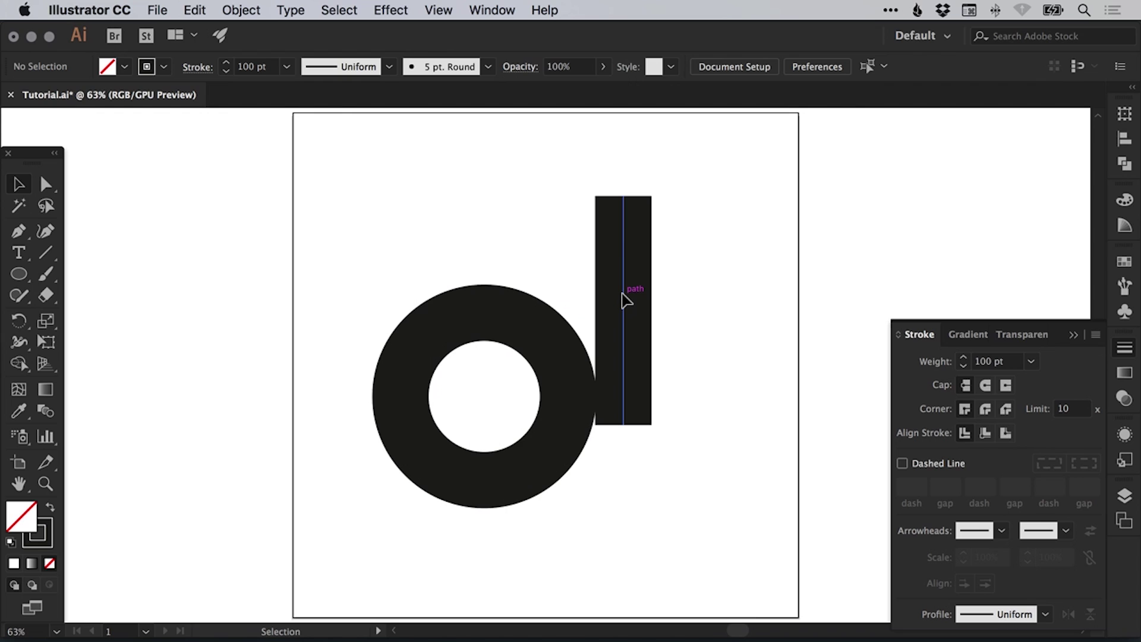
left_click_drag(623, 303, 571, 271)
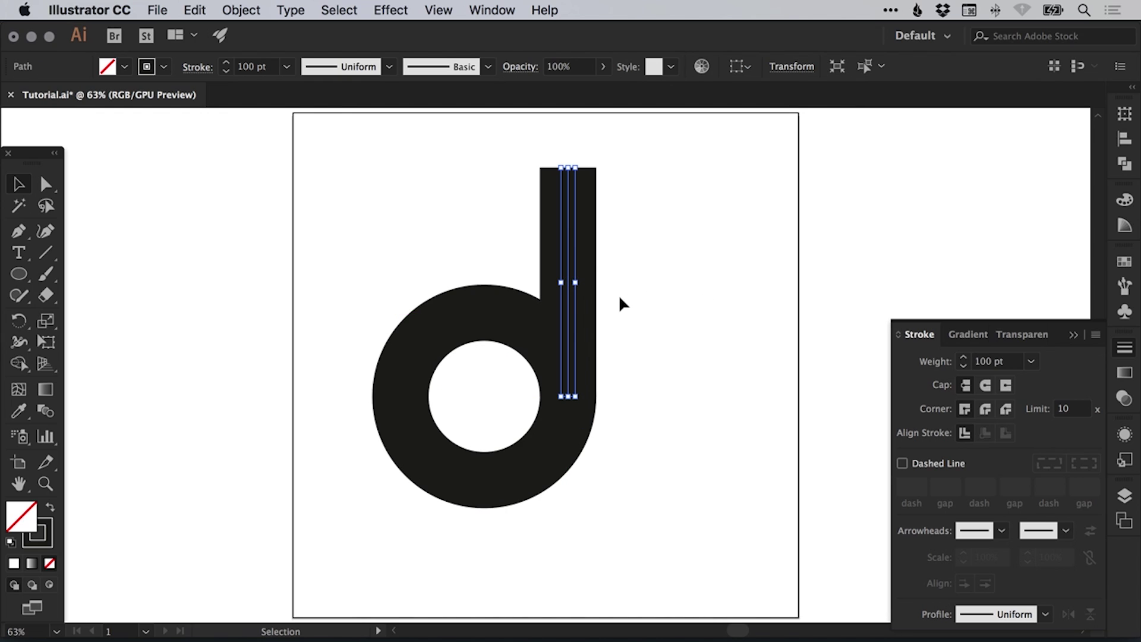
left_click(605, 312)
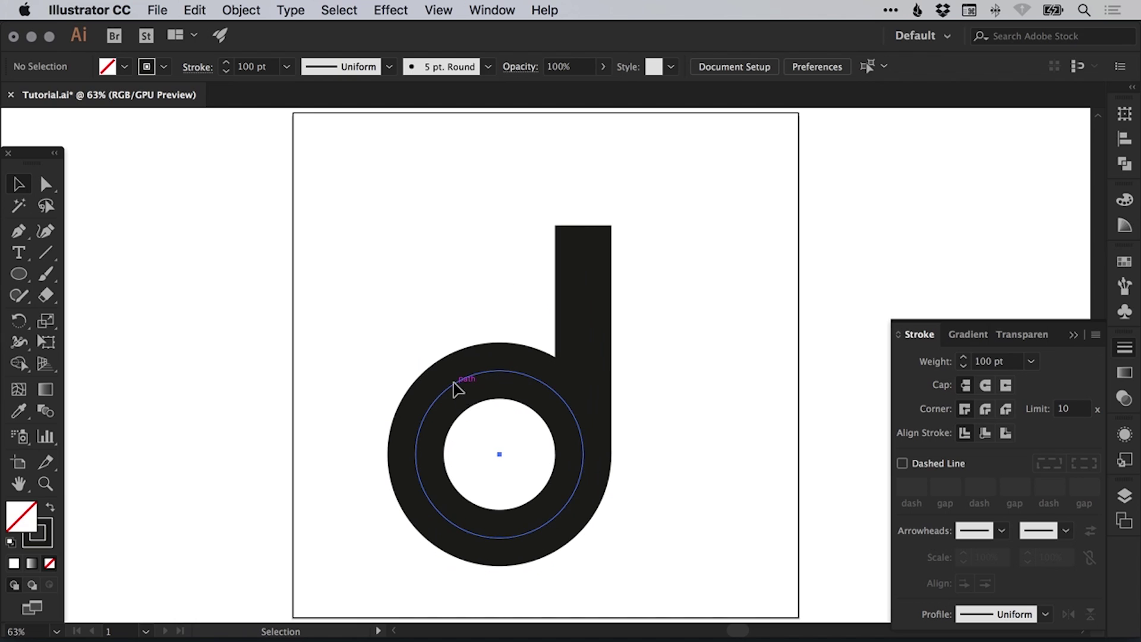
- Alt-drag a copy of the ring up to the top of the stem
left_click(454, 387)
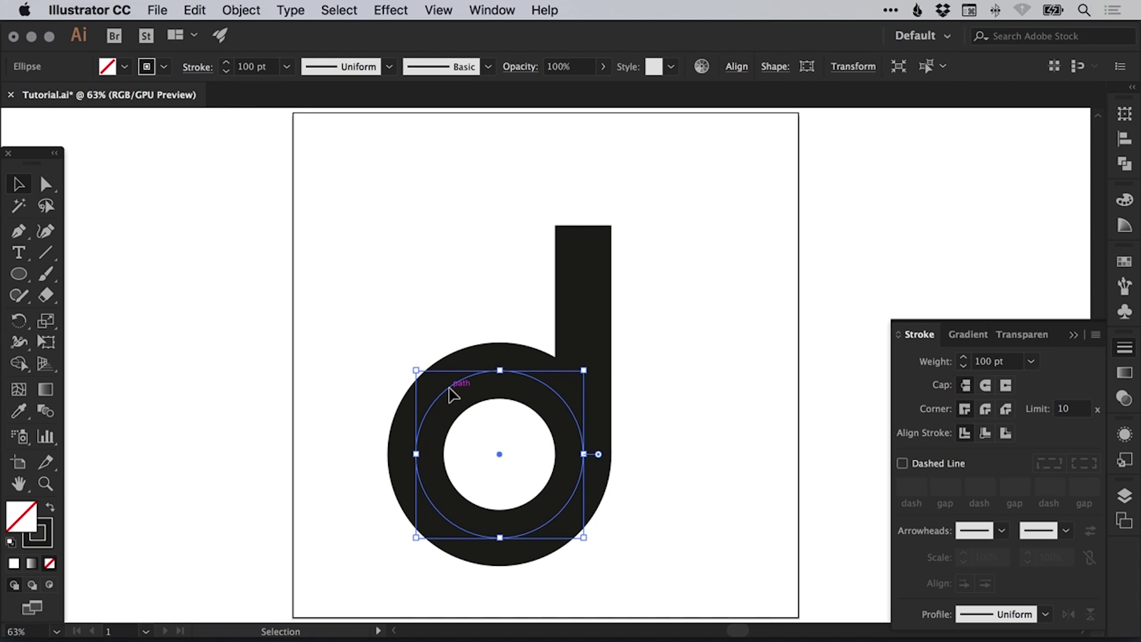
left_click_drag(450, 389, 616, 159)
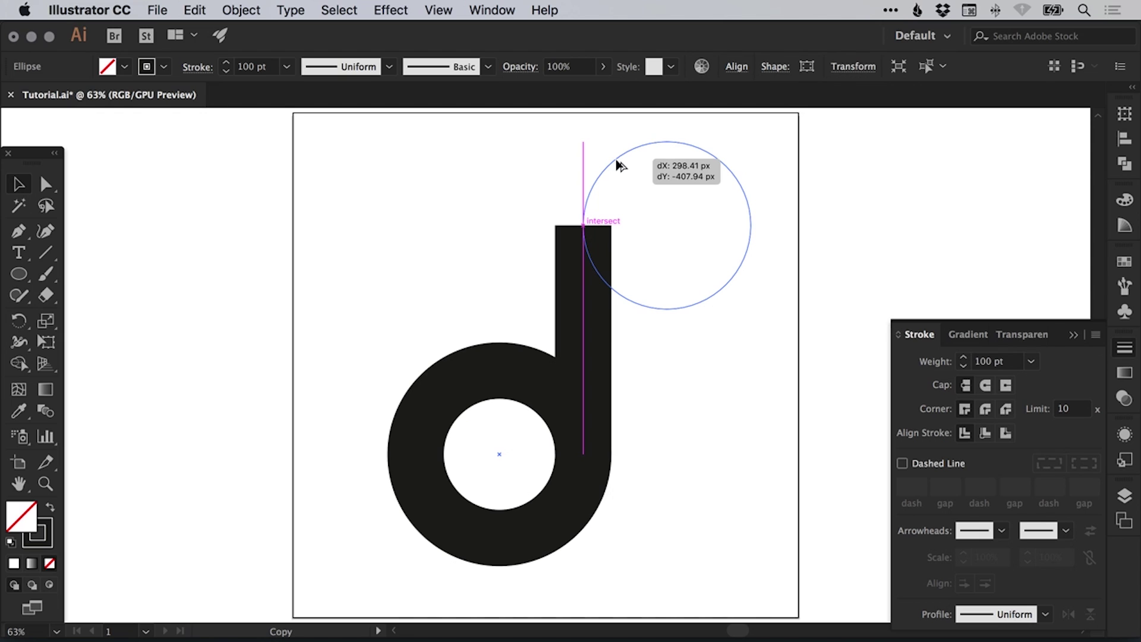
left_click_drag(615, 161, 615, 161)
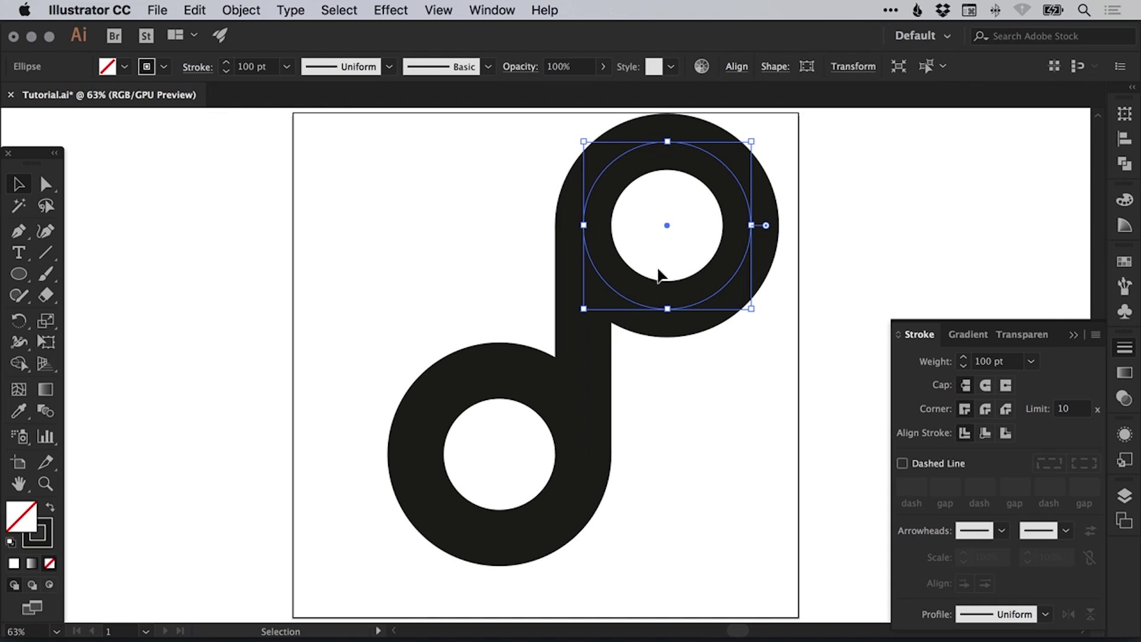
- Delete the top ring's bottom and right anchors, leaving a short arc
left_click(632, 353)
left_click(47, 183)
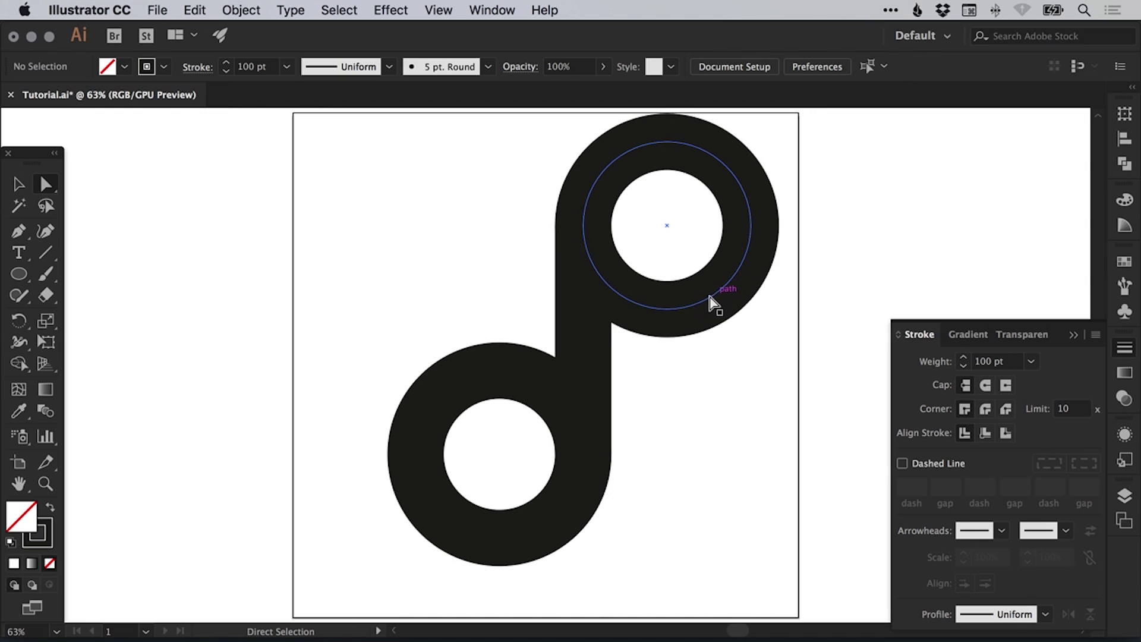
left_click(667, 309)
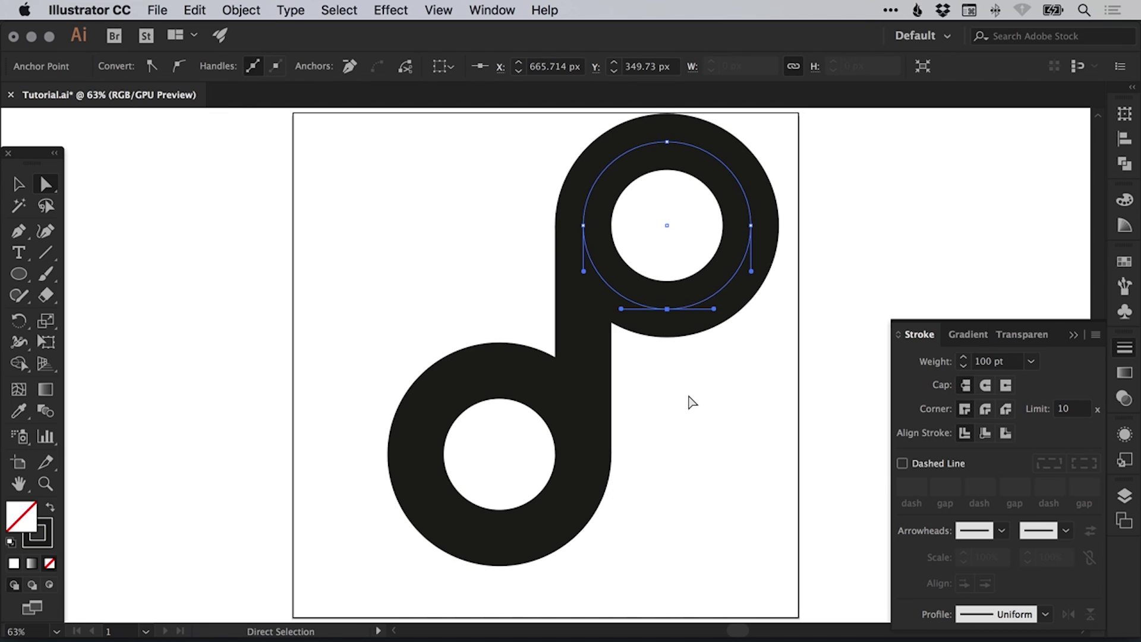
key("Delete")
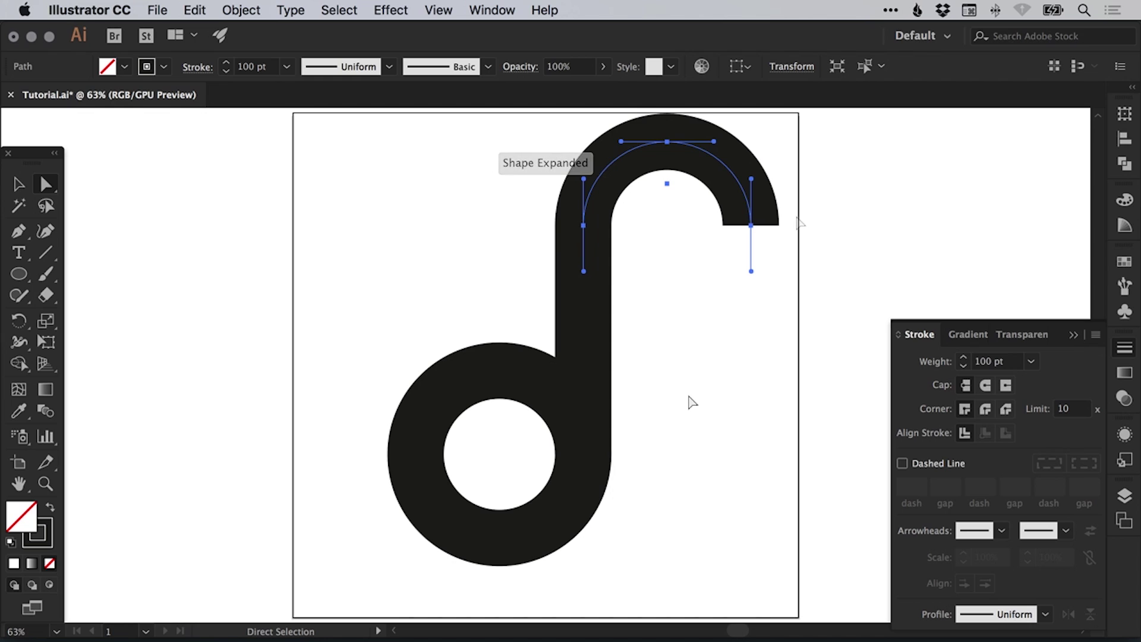
left_click(891, 174)
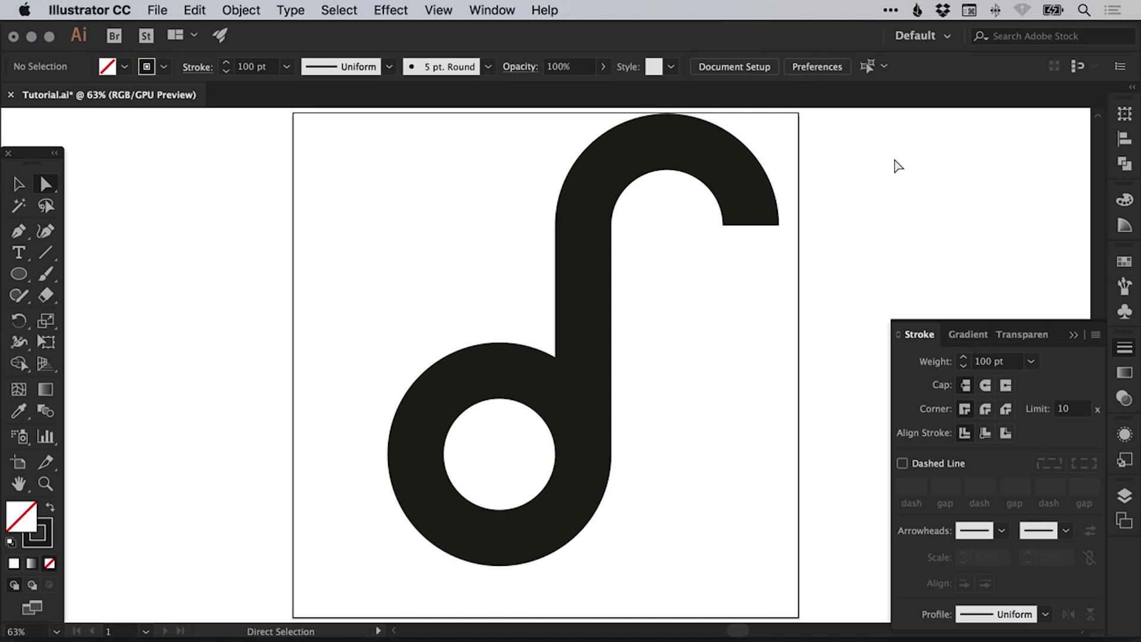
left_click(751, 226)
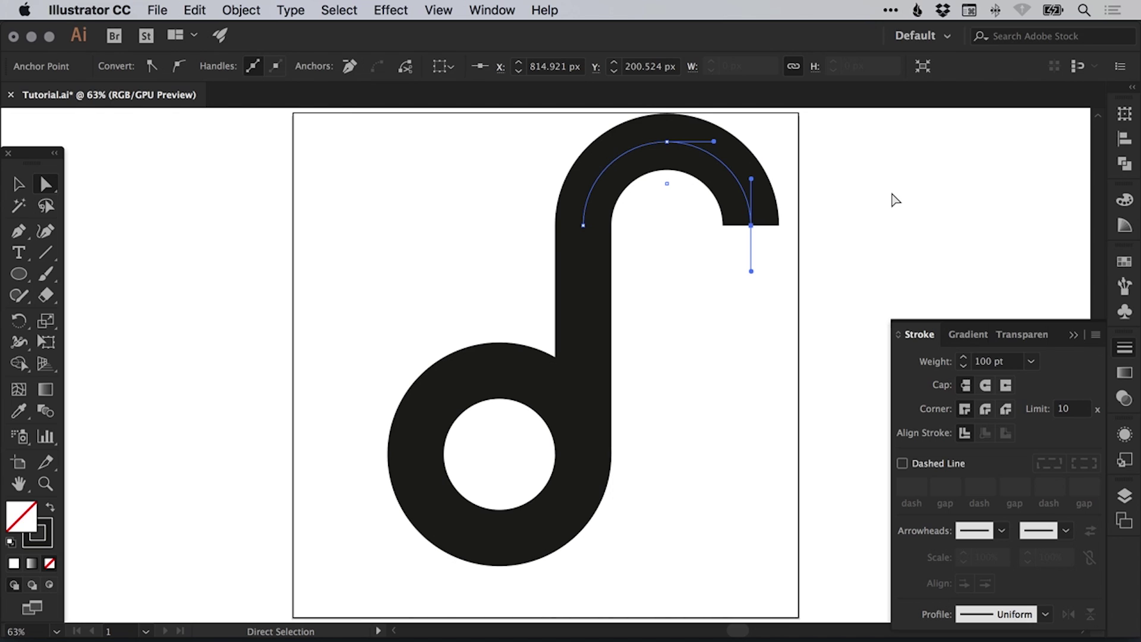
key("Delete")
- Marquee-select the remaining top arc and nudge it down twice with the arrow key
left_click(884, 229)
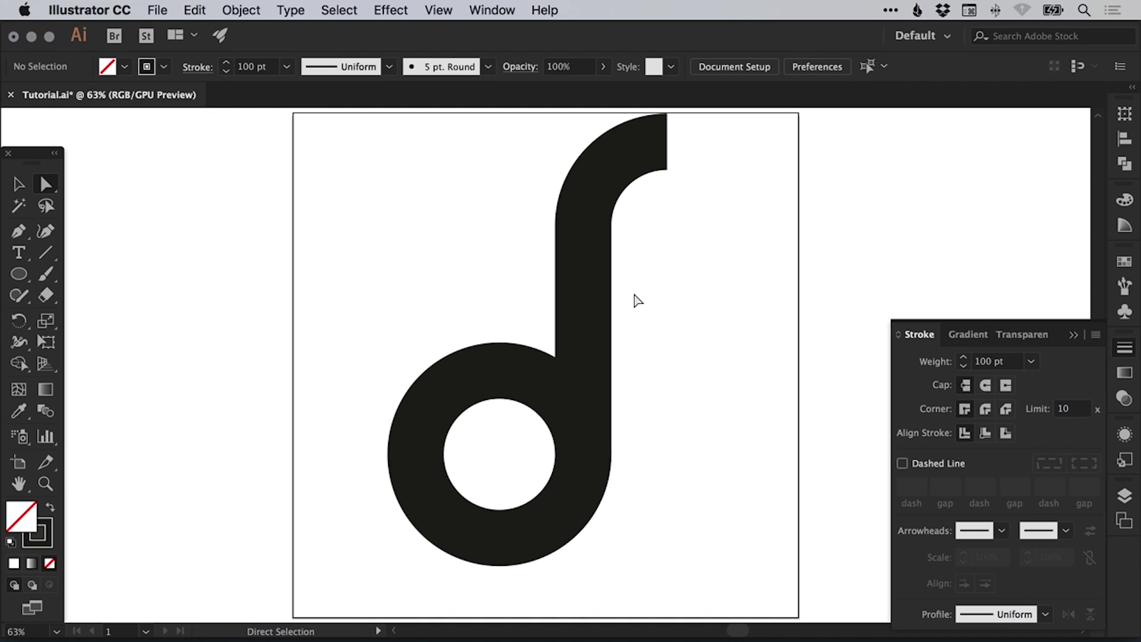
key("space")
left_click_drag(618, 255, 612, 321)
left_click_drag(398, 133, 753, 297)
left_click(579, 272)
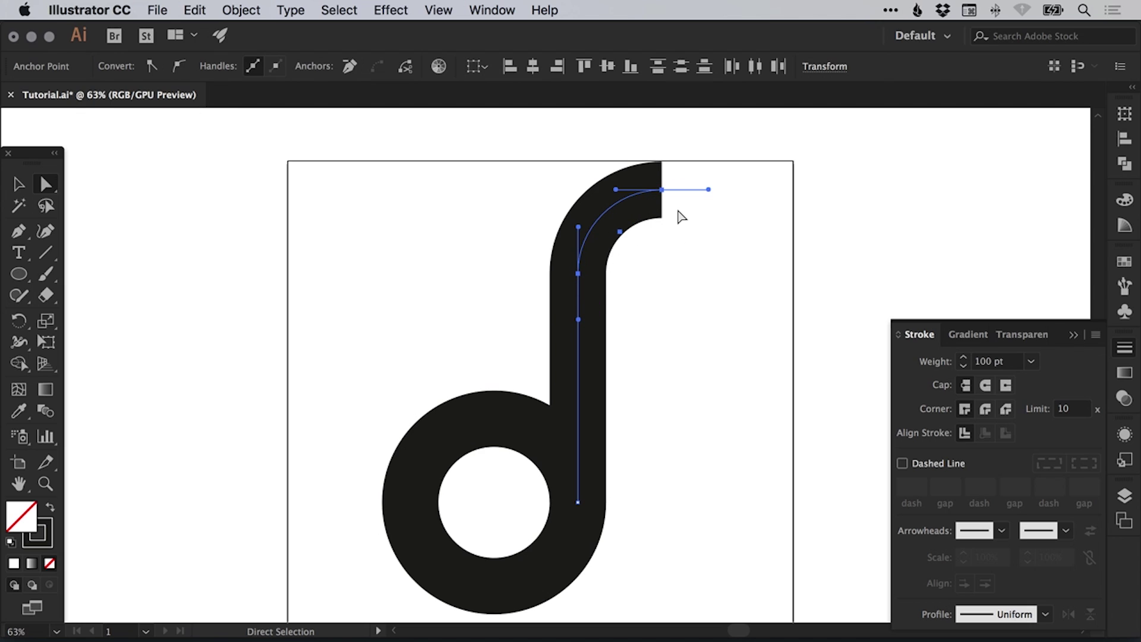
key("Down")
key("Down")
key("Down")
key("Down")
key("Down")
key("Down")
key("Down")
key("Down")
key("Down")
key("Down")
key("Down")
key("Down")
key("Down")
key("Down")
key("Down")
key("Down")
key("Down")
key("Down")
key("Down")
key("Down")
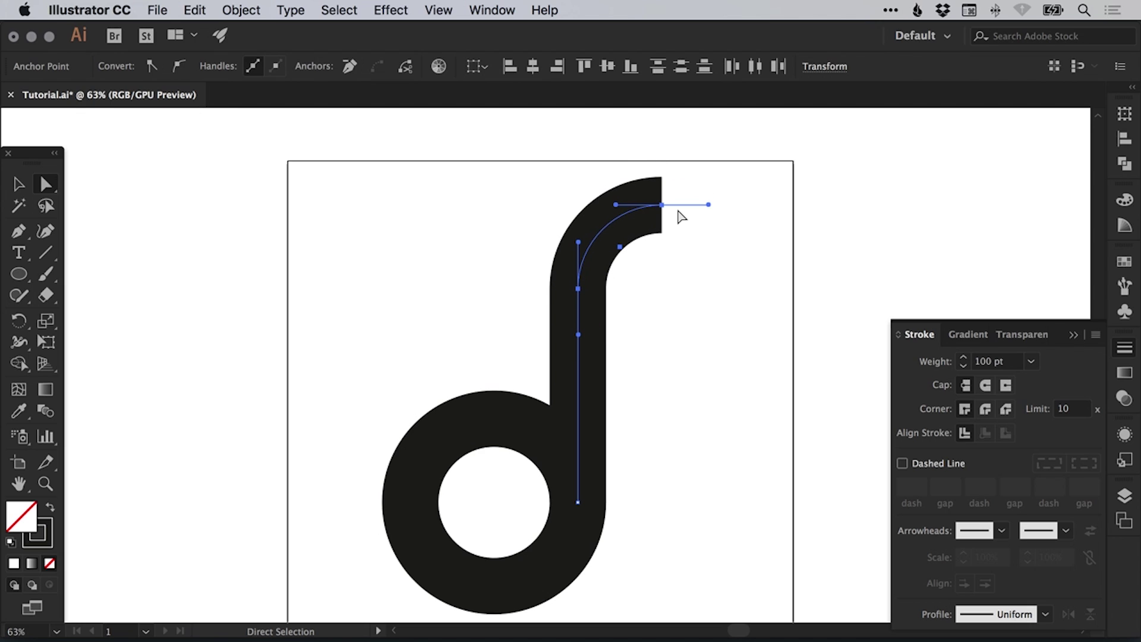
key("Down")
key("Down")
key("Down")
key("Down")
key("Down")
key("Down")
key("Down")
key("Down")
key("Down")
key("Down")
key("Down")
key("Down")
key("Down")
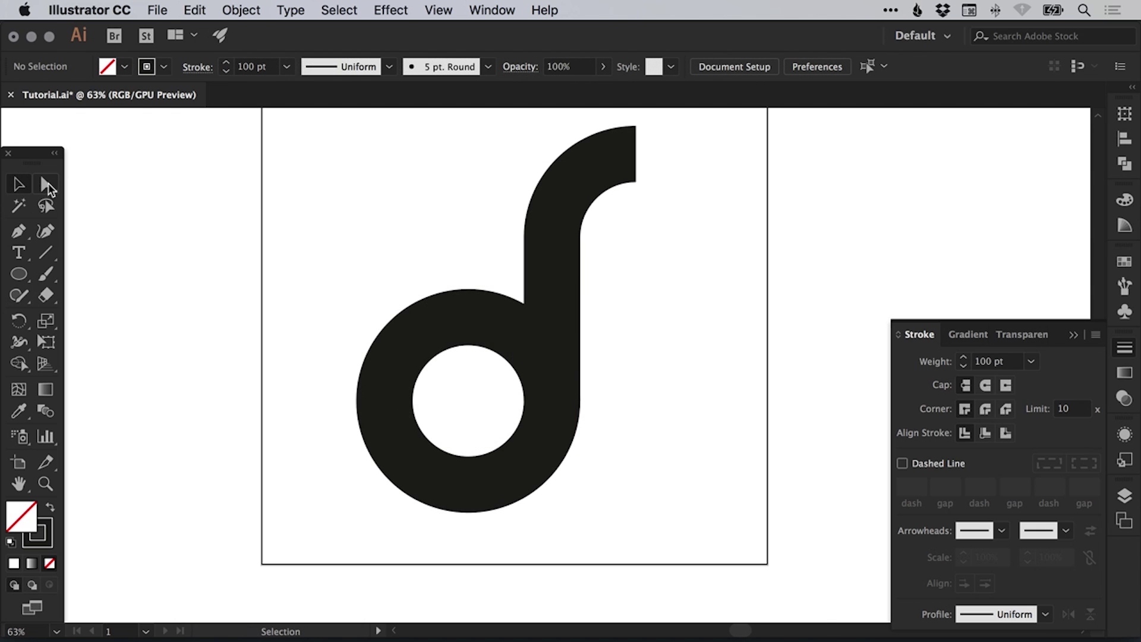
- Delete the lower ring's top-right segment to open the ring
left_click(46, 185)
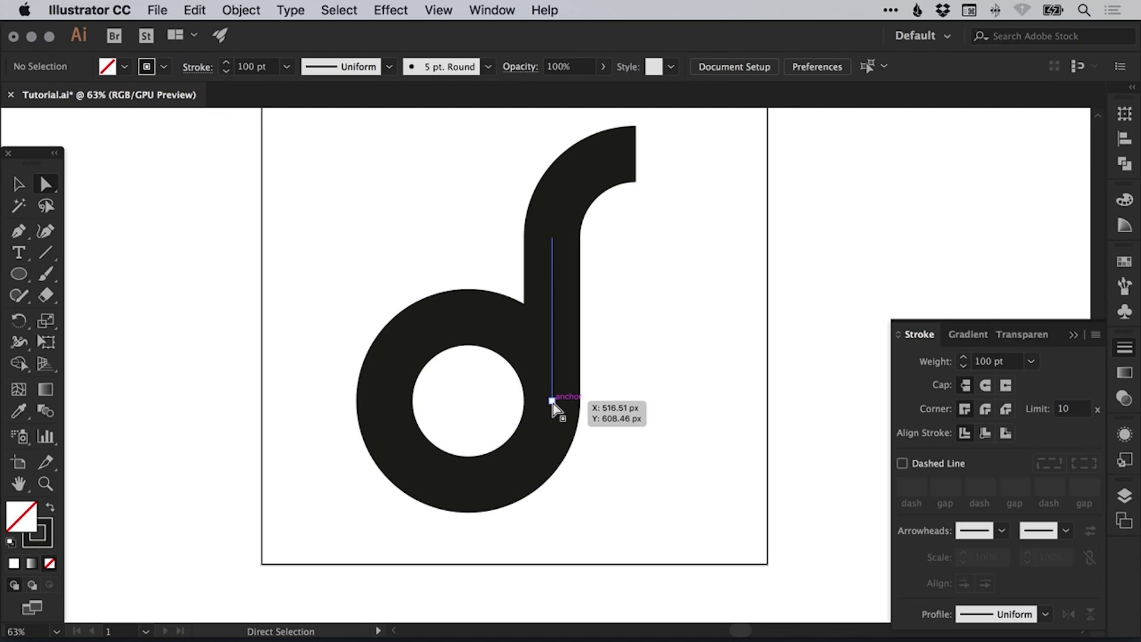
left_click(505, 331)
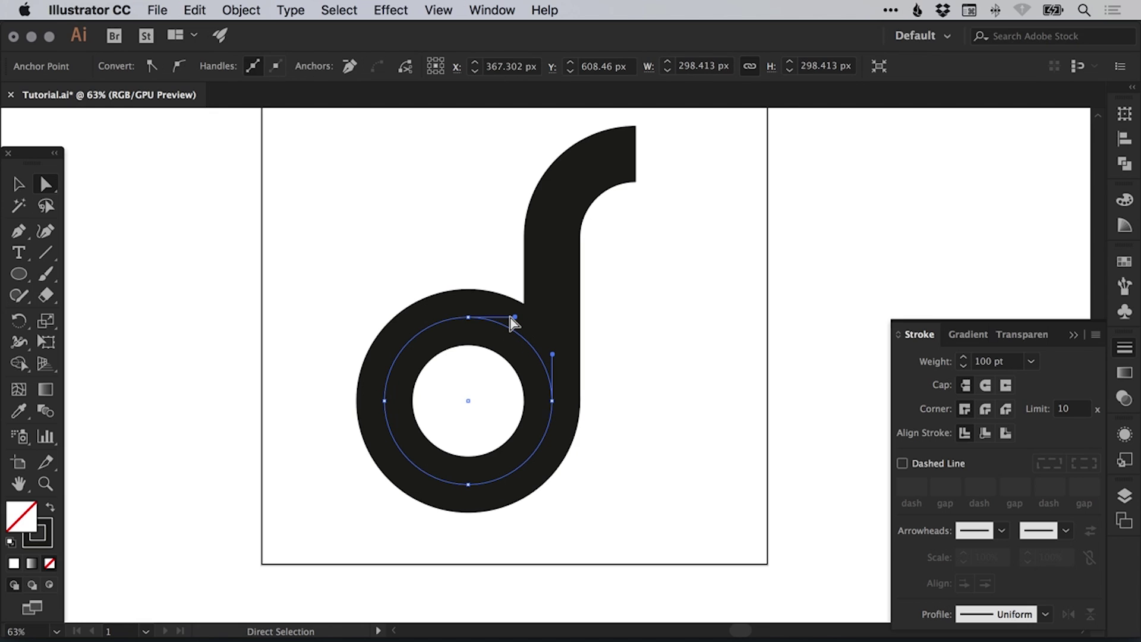
key("Delete")
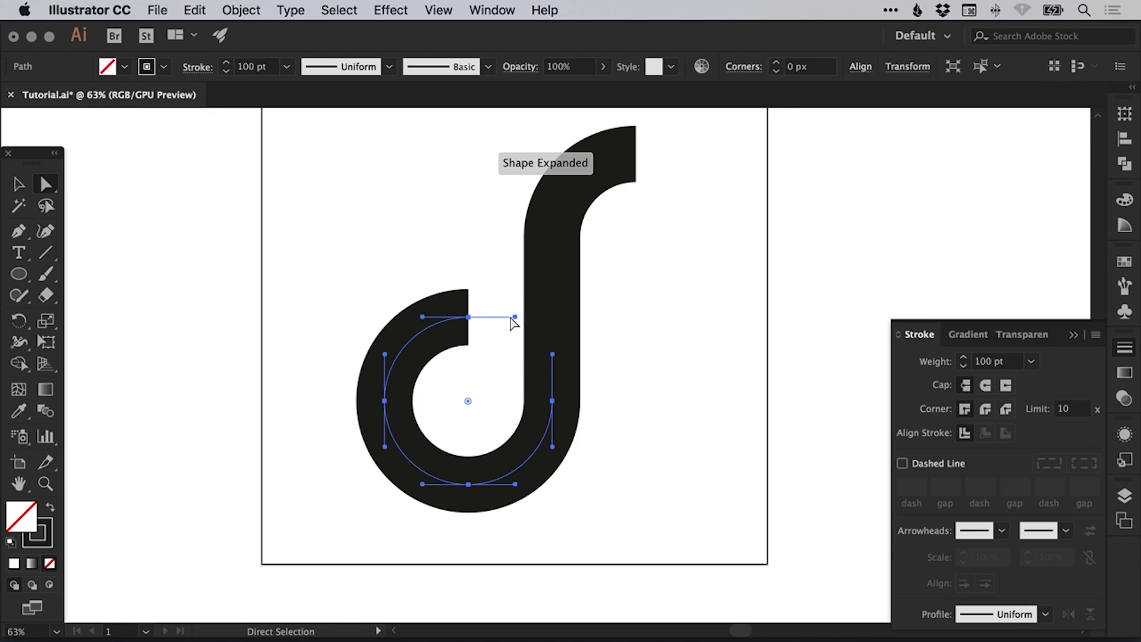
left_click(593, 350)
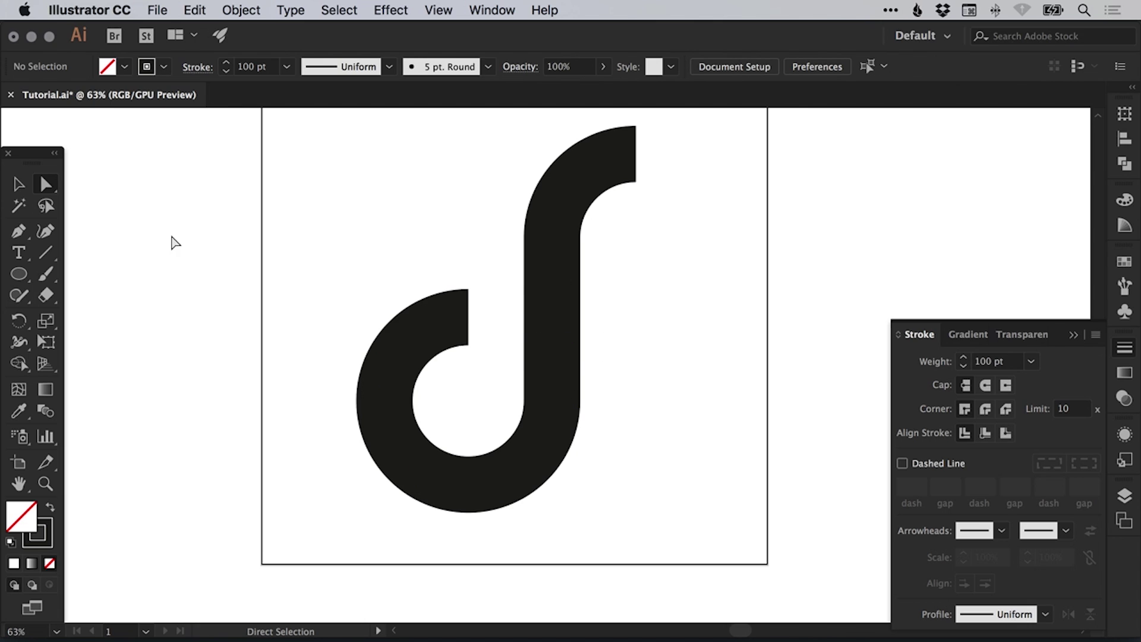
- Continue the ring's path as a horizontal crossbar to the stem, then deselect it
left_click(19, 233)
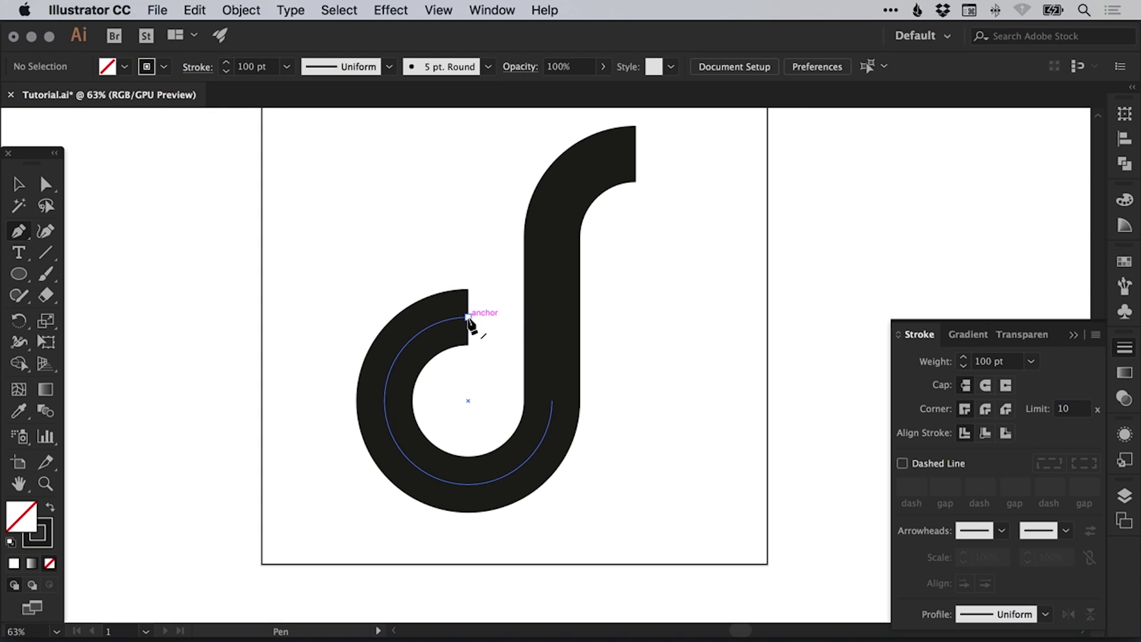
left_click_drag(468, 319, 635, 319)
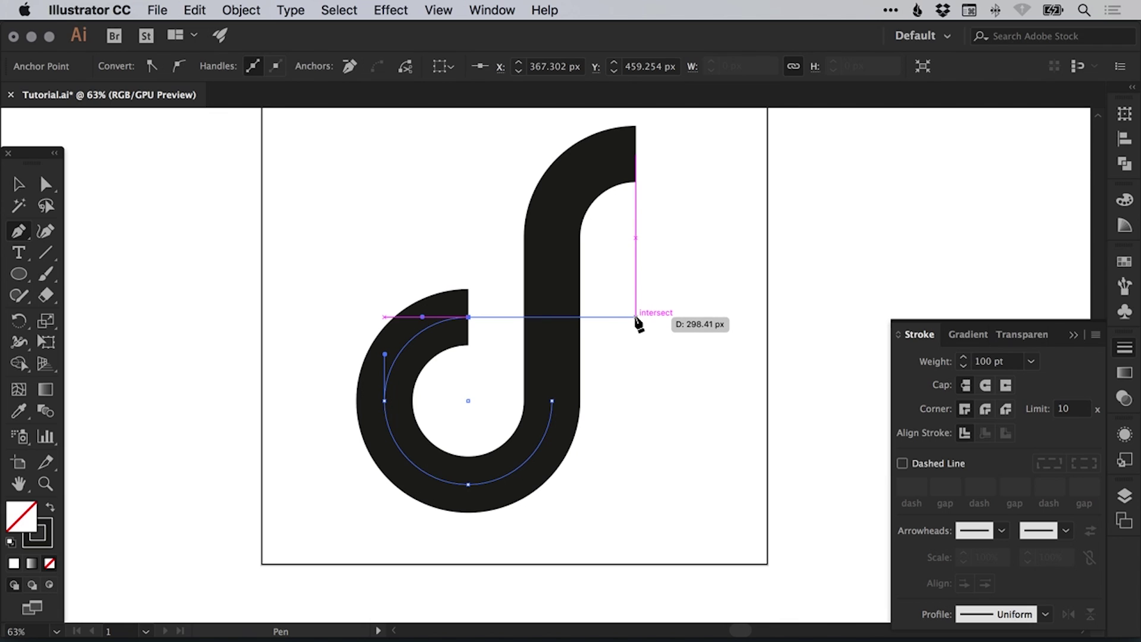
left_click_drag(635, 319, 636, 318)
left_click(636, 318)
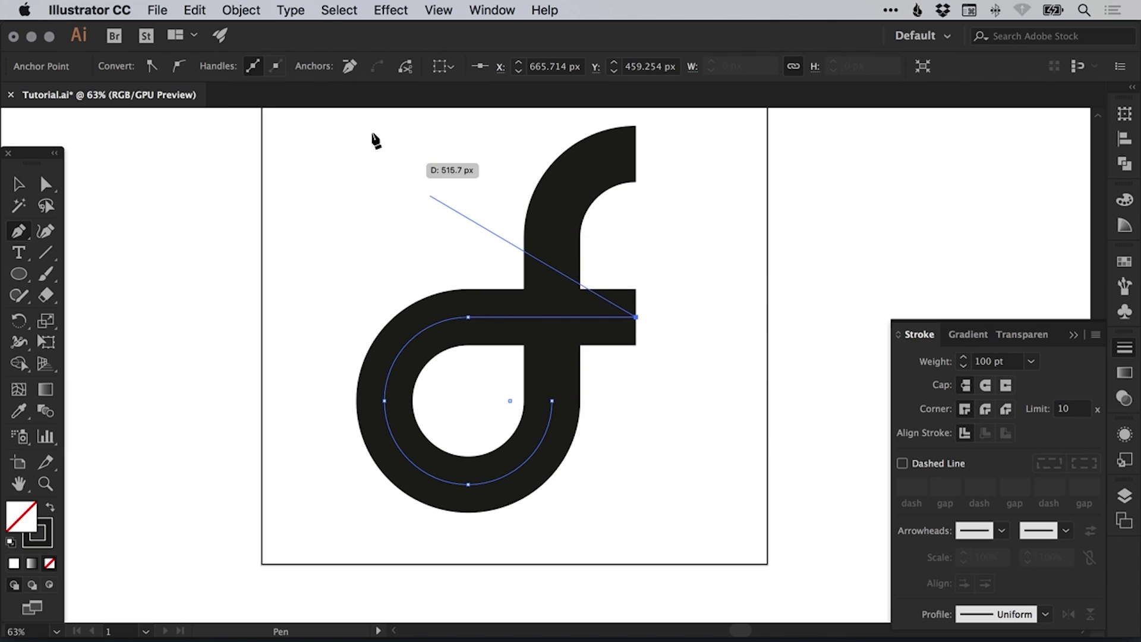
left_click(339, 10)
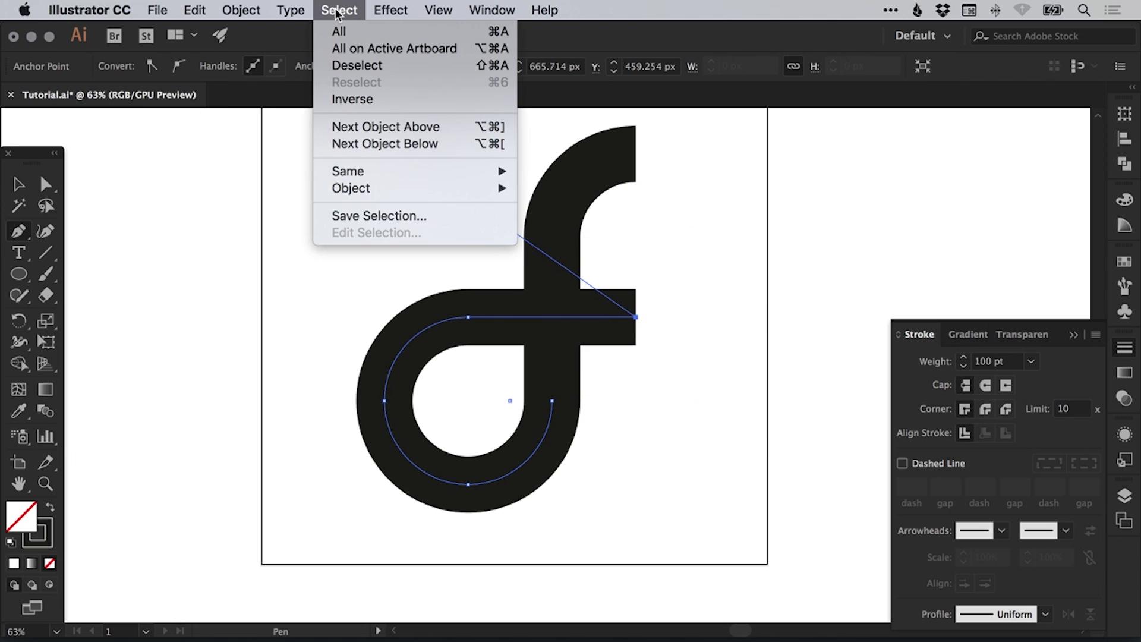
left_click(342, 64)
key("v")
scroll(686, 247, "up", 3)
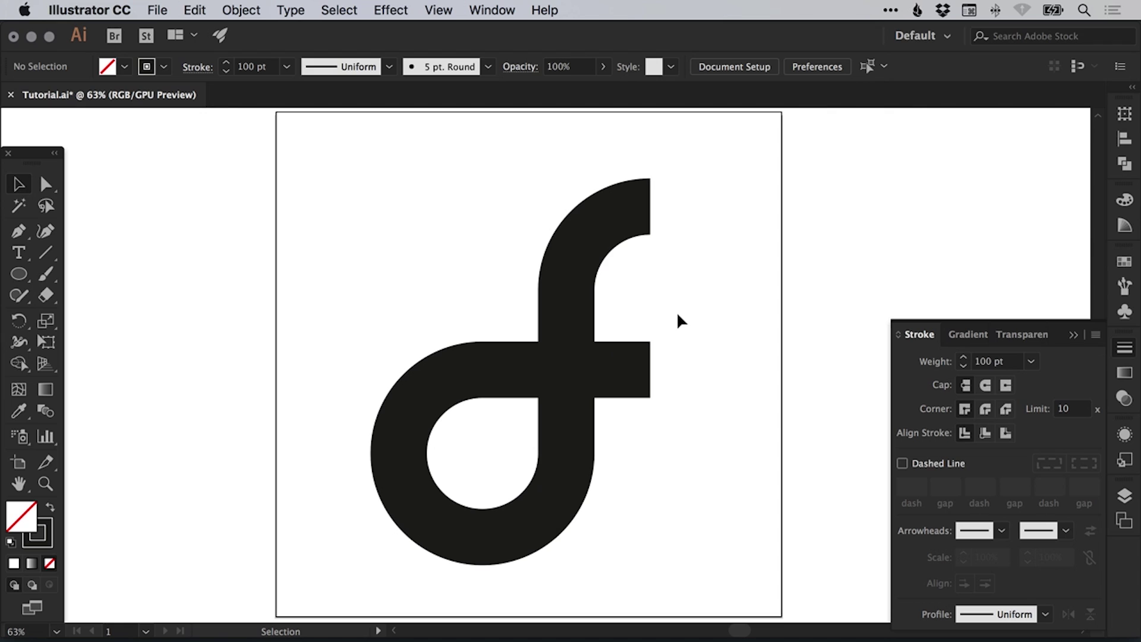
- Alt-drag a backup copy of the letterform off to the right, then return to the original
left_click(565, 377)
scroll(565, 377, "right", 10)
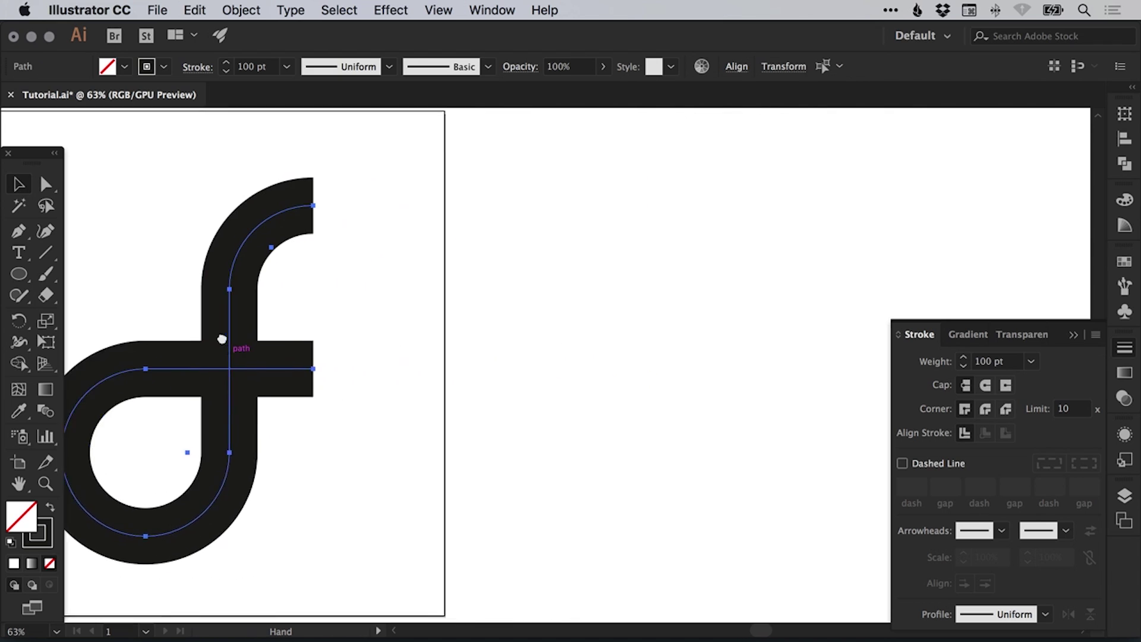
left_click_drag(162, 327, 908, 257)
scroll(832, 255, "right", 5)
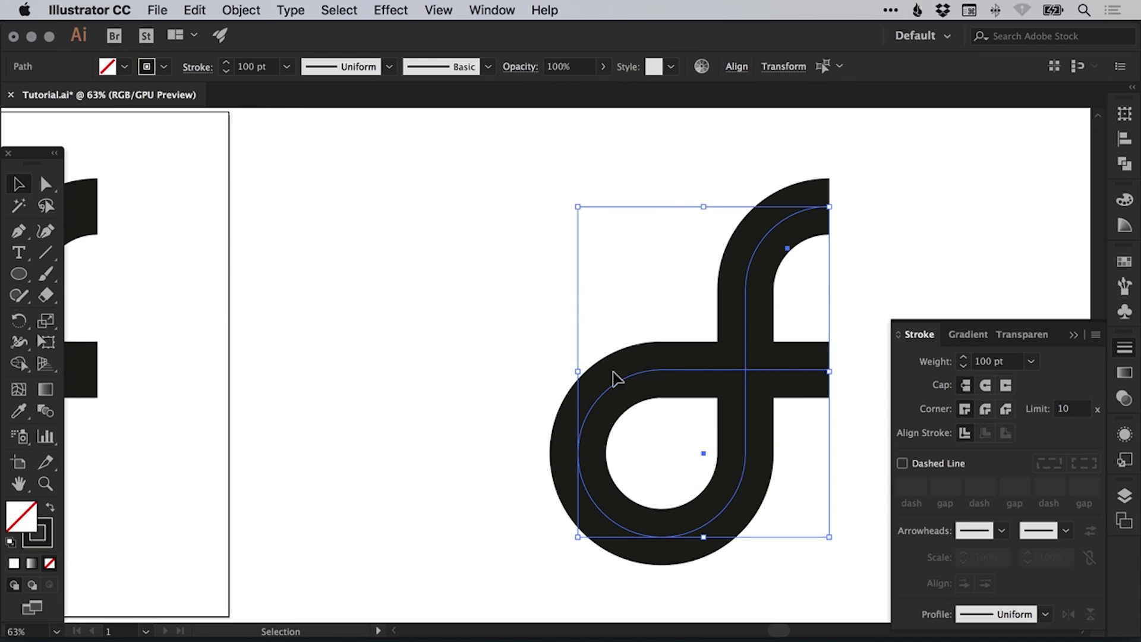
scroll(580, 360, "left", 19)
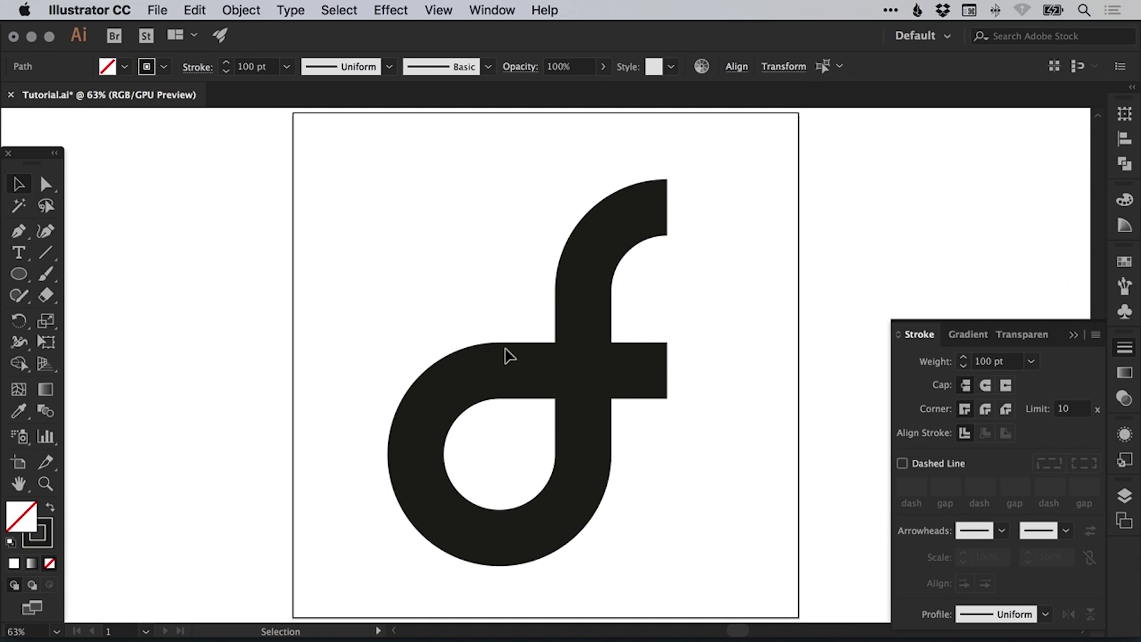
left_click(1127, 349)
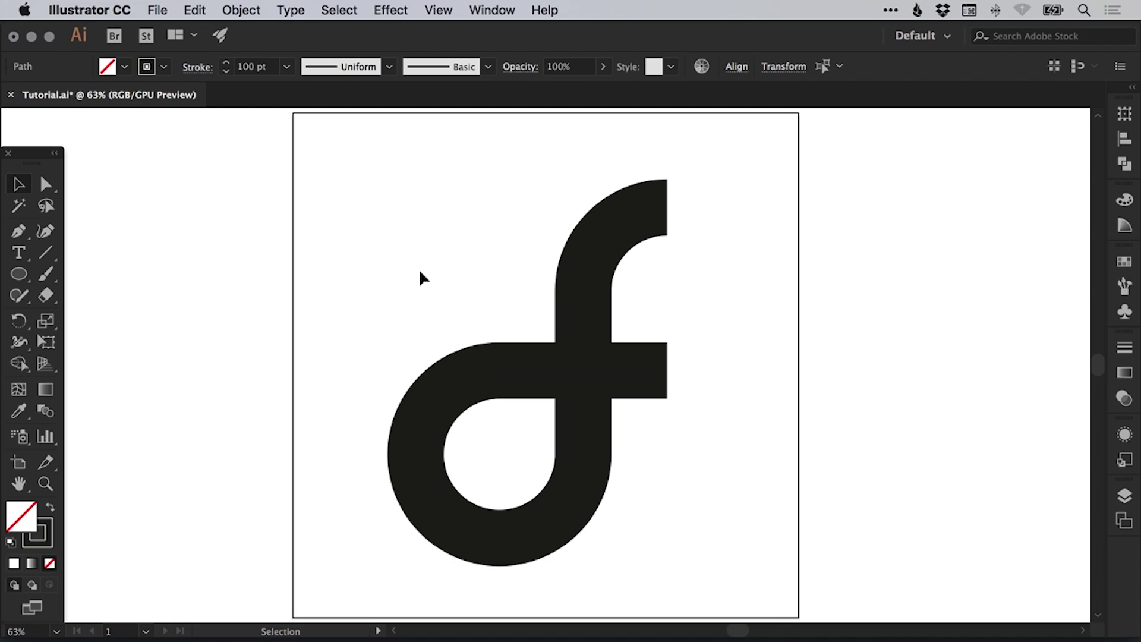
left_click_drag(387, 204, 690, 523)
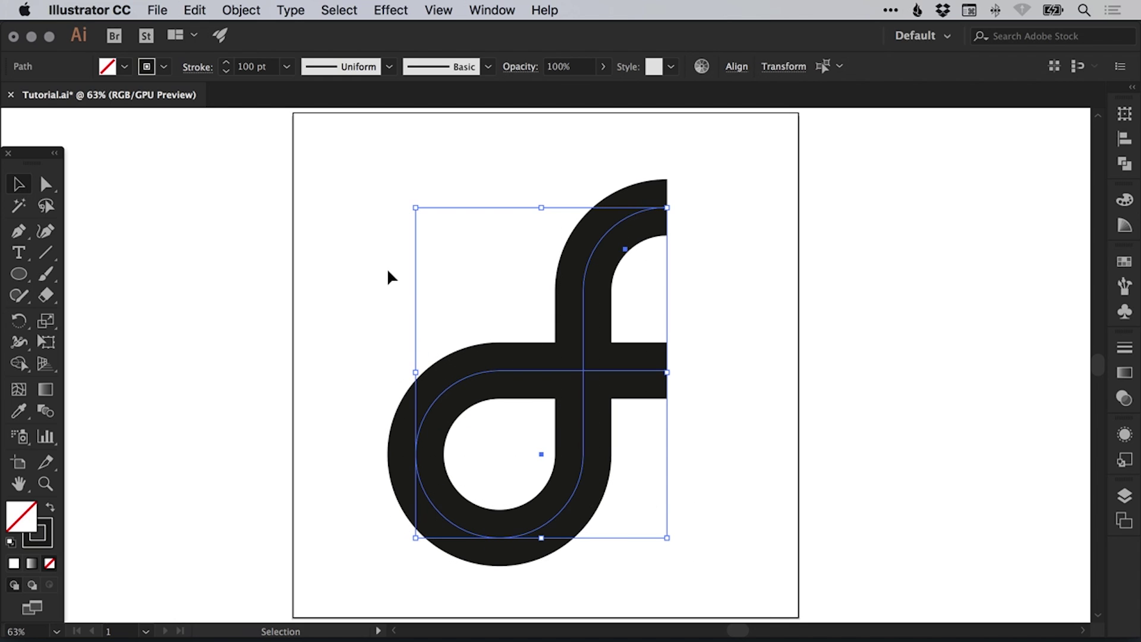
left_click(361, 212)
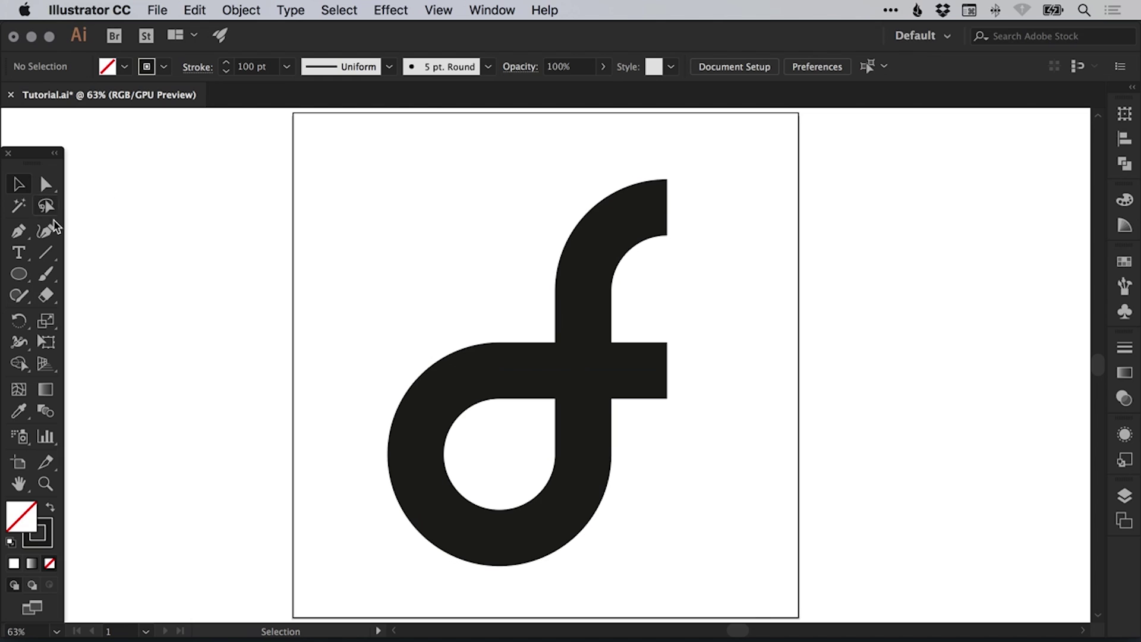
- Extend the path's top end further right with the Pen tool, then deselect
left_click(17, 230)
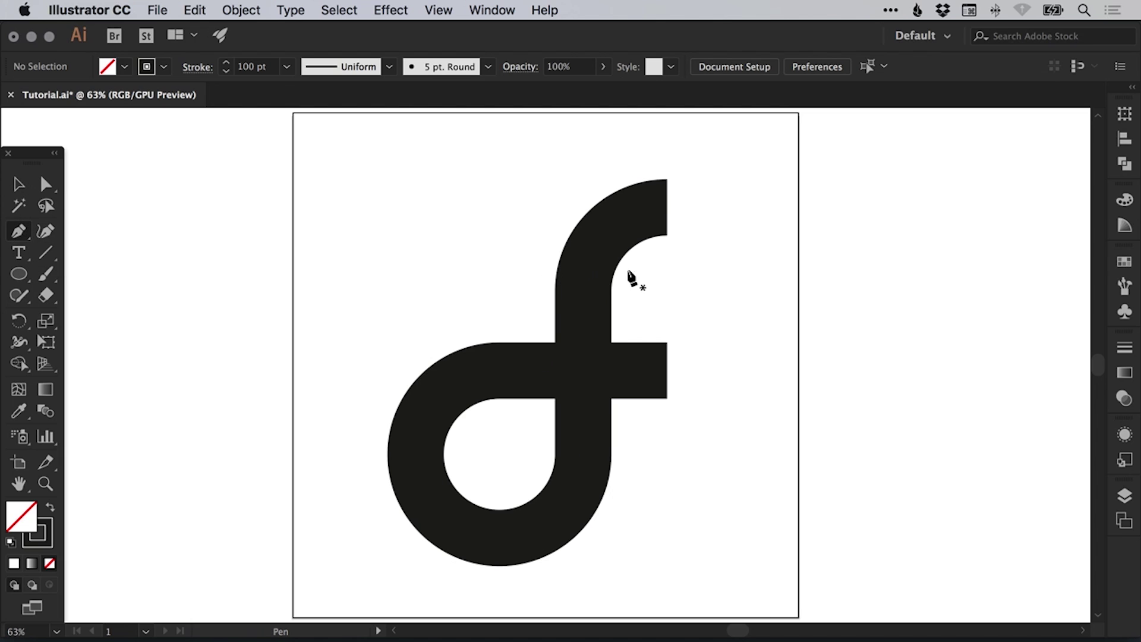
left_click_drag(667, 207, 719, 208)
left_click(715, 208)
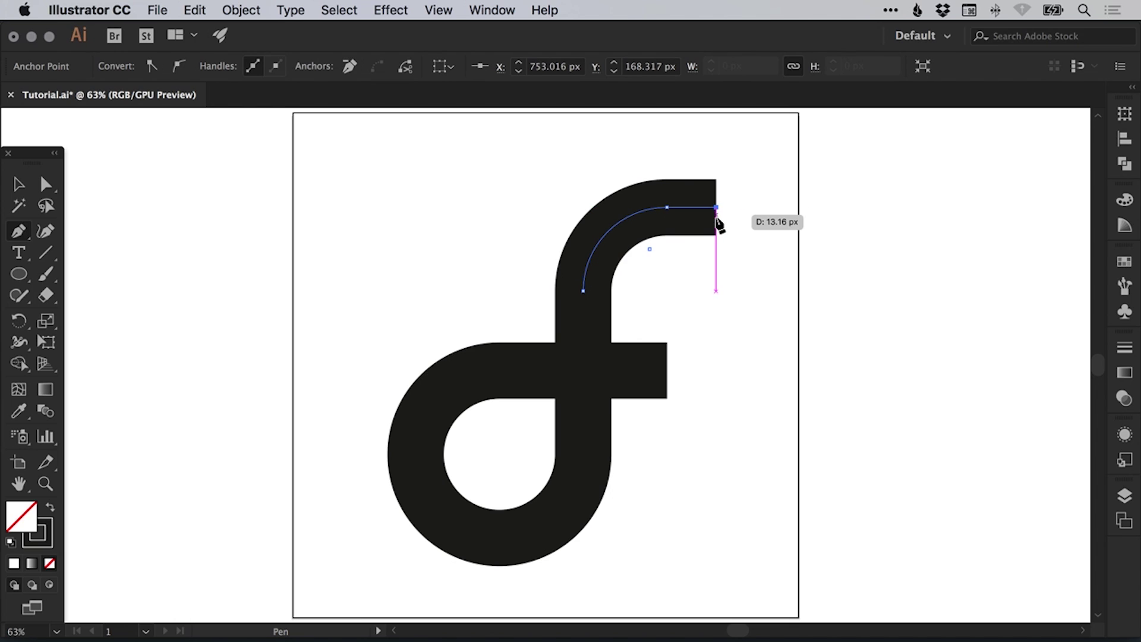
left_click(338, 10)
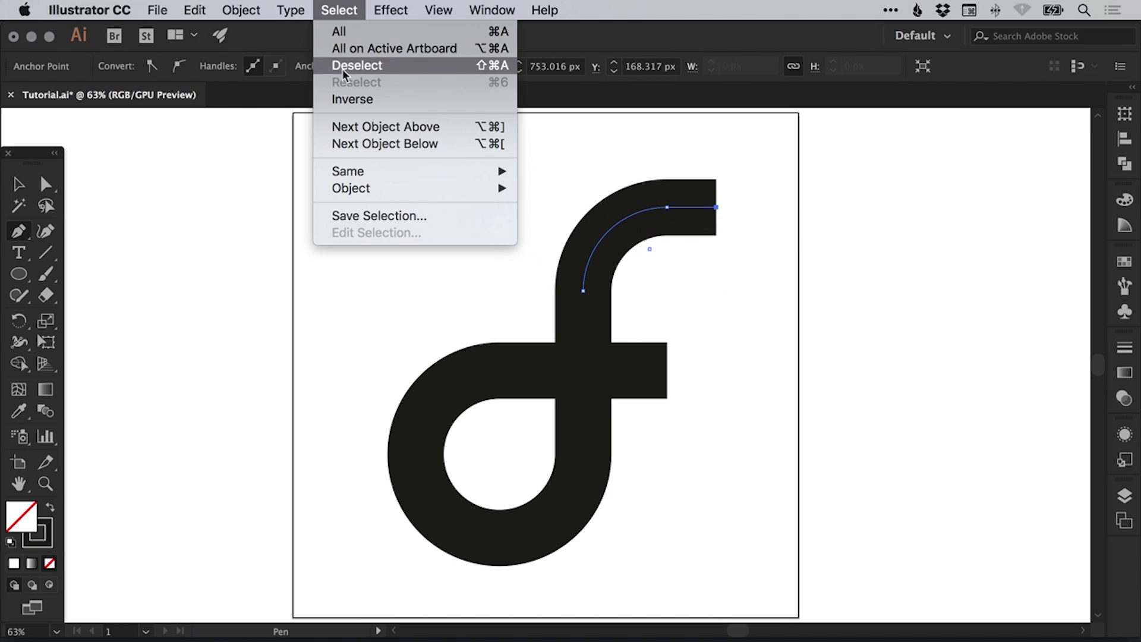
left_click(345, 66)
key("v")
- Select all and open Object > Expand for the letterform path
key("super+a")
left_click(240, 10)
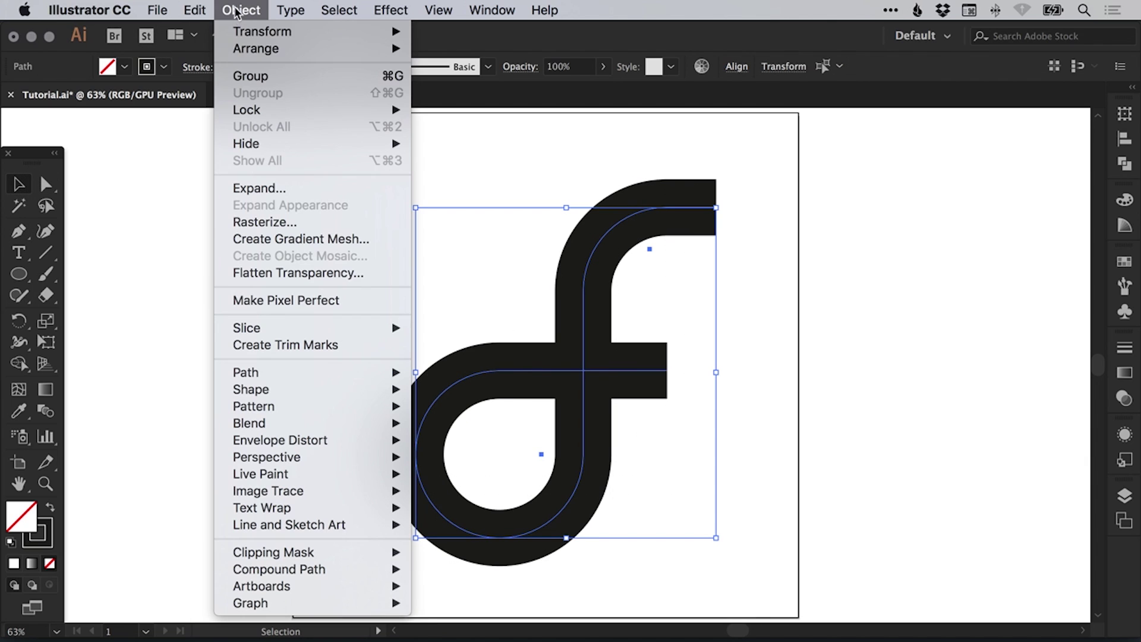
left_click(252, 187)
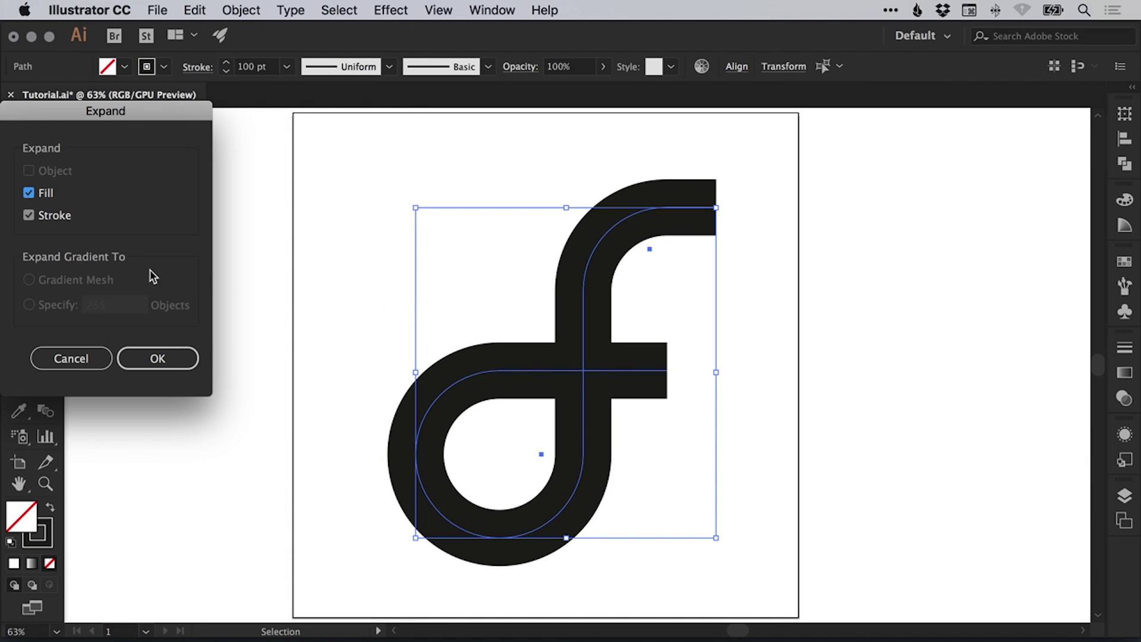
left_click_drag(94, 112, 296, 155)
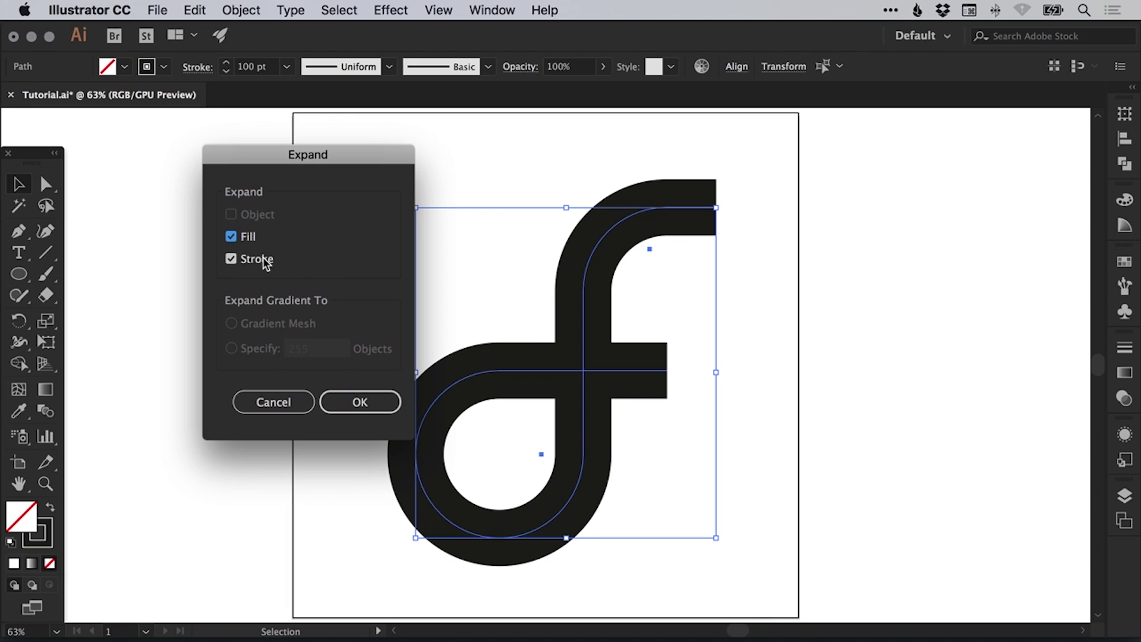
- Expand the stroke into filled shapes and test-move the grouped pieces, restoring their positions
left_click(363, 401)
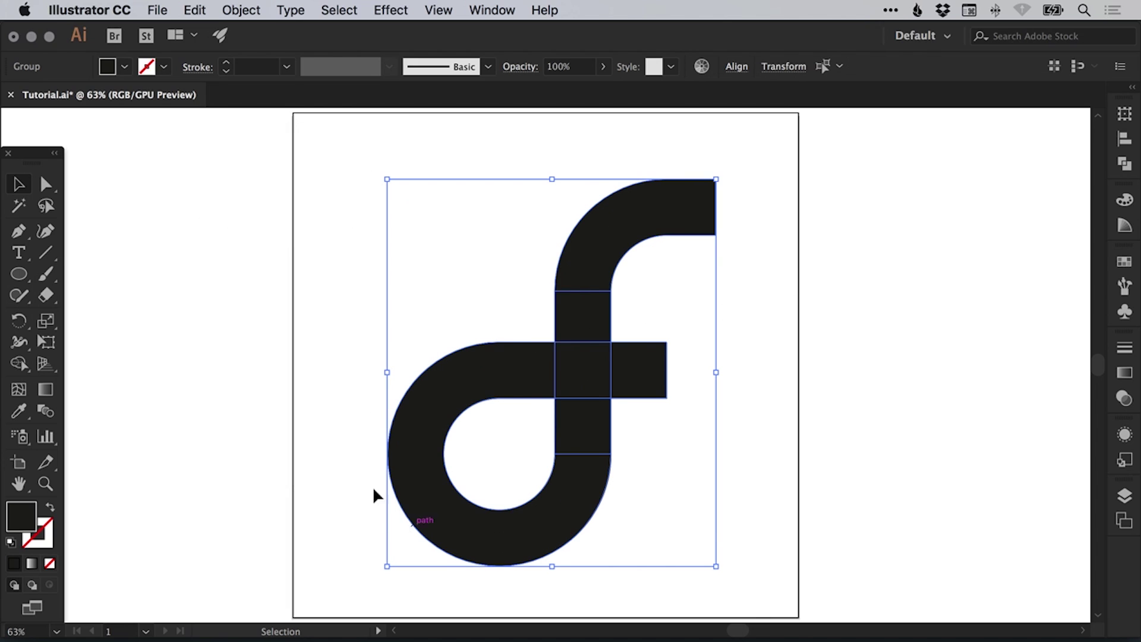
left_click(689, 274)
double_click(664, 238)
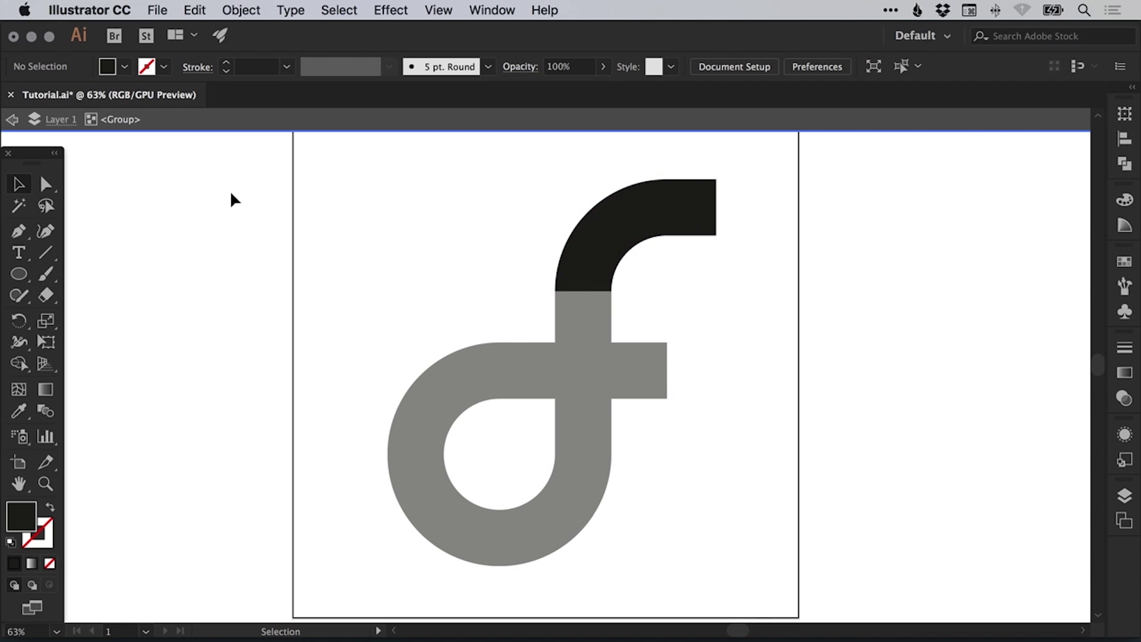
left_click(13, 121)
left_click_drag(574, 261, 654, 261)
left_click_drag(582, 344, 647, 357)
key("super+z")
left_click_drag(664, 273, 583, 273)
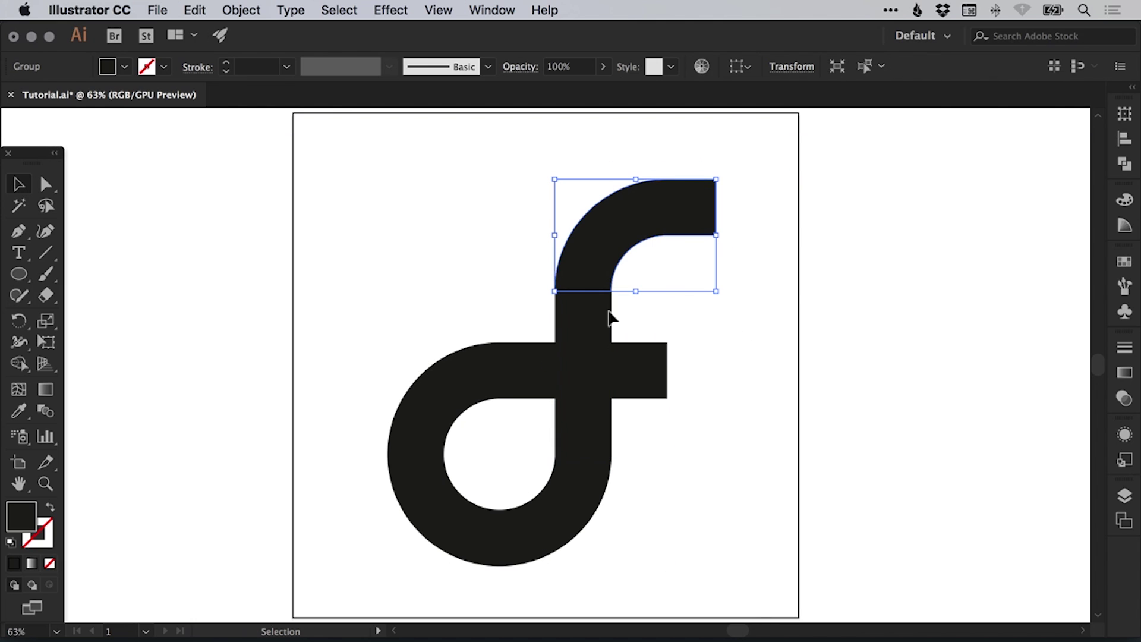
left_click(392, 270)
- Select all letterform pieces and Unite them in the Pathfinder panel
left_click_drag(346, 205, 664, 450)
left_click(1122, 165)
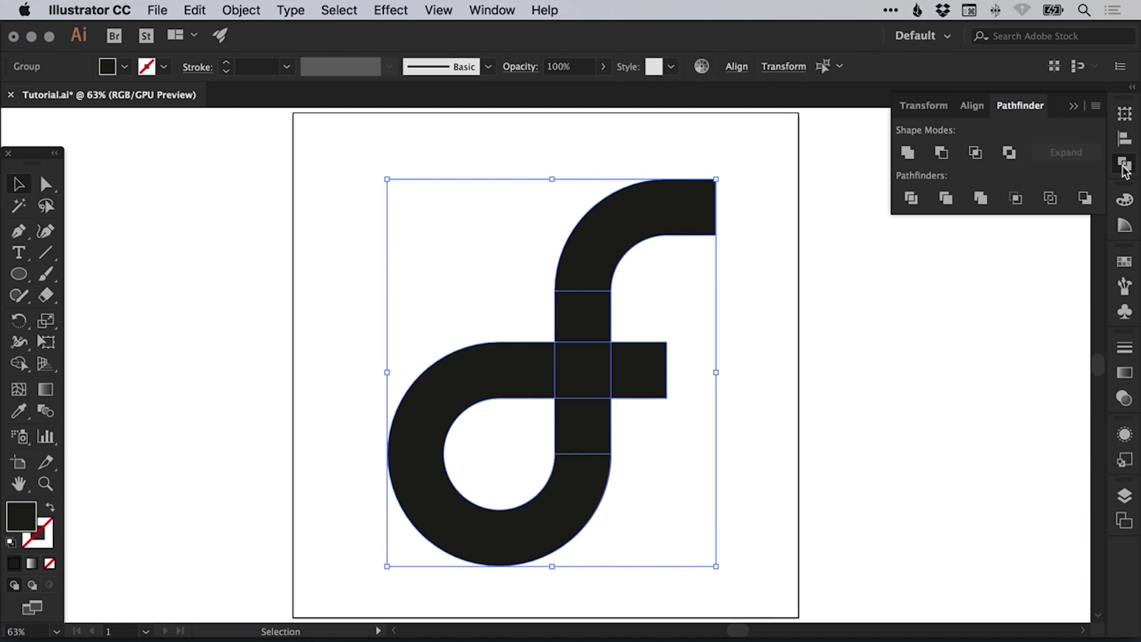
left_click(910, 153)
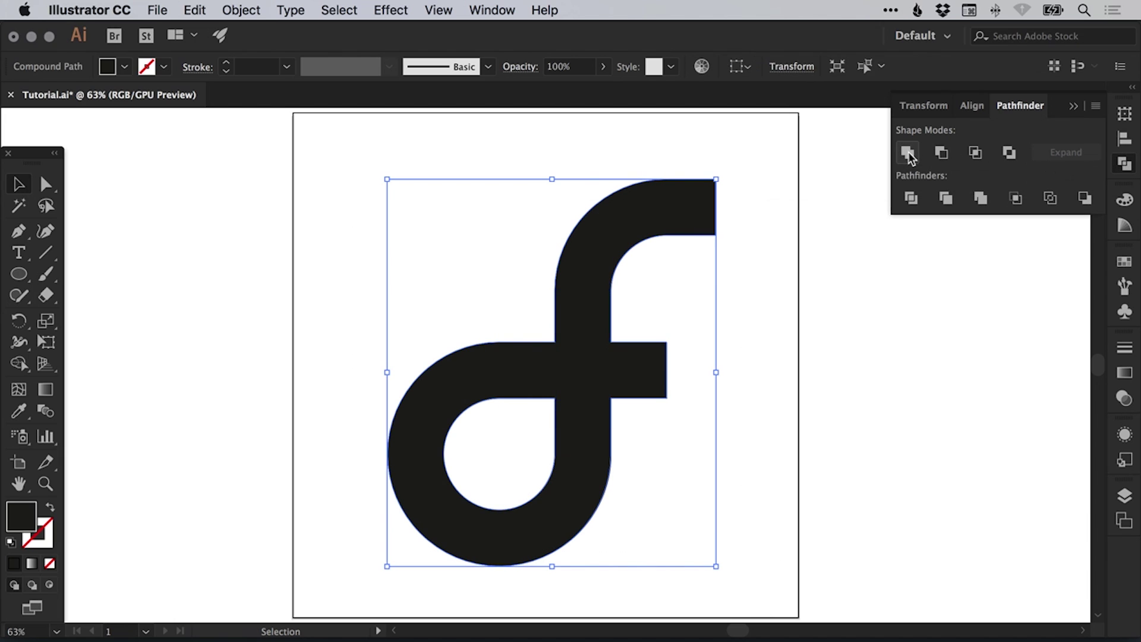
left_click(1123, 165)
- Compare the merged result against the original in Outline view, then return to Preview
key("a")
key("v")
key("ctrl+y")
left_click(822, 283)
key("ctrl+z")
left_click(864, 282)
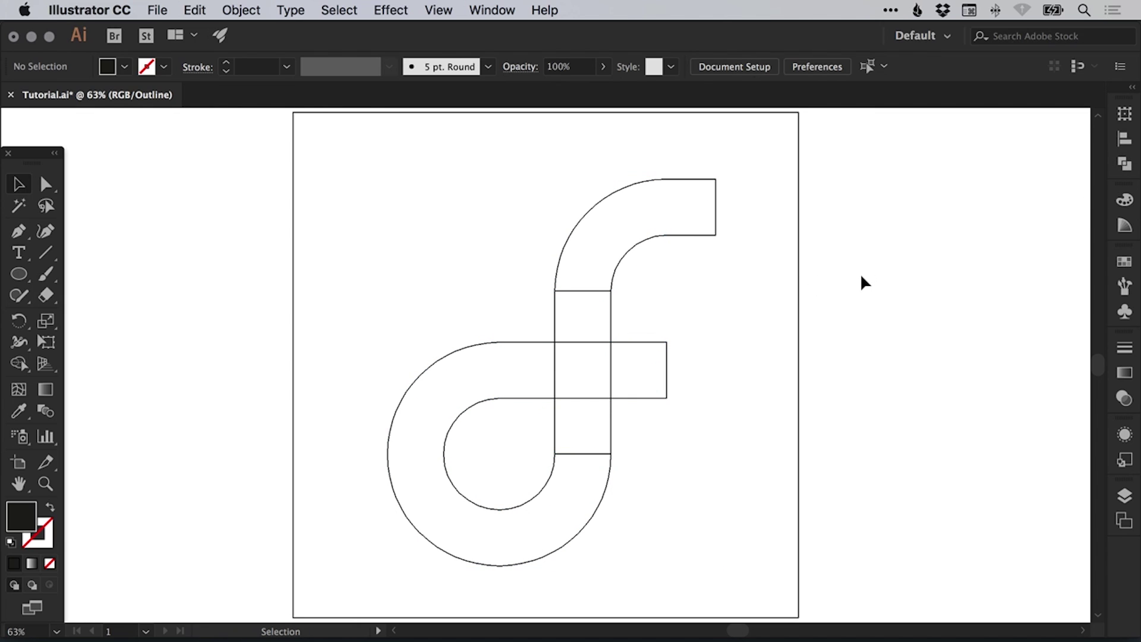
key("ctrl+shift+z")
left_click(810, 320)
key("ctrl+y")
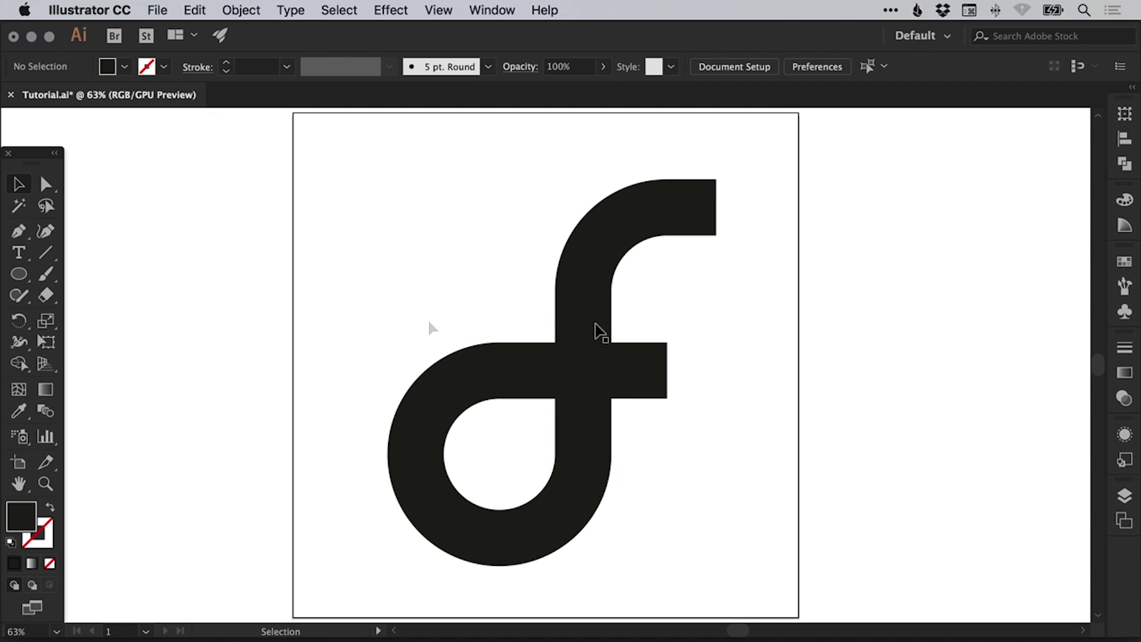
- Swap fill and stroke on the merged letterform and raise its stroke weight to 30 pt
left_click_drag(453, 248, 654, 458)
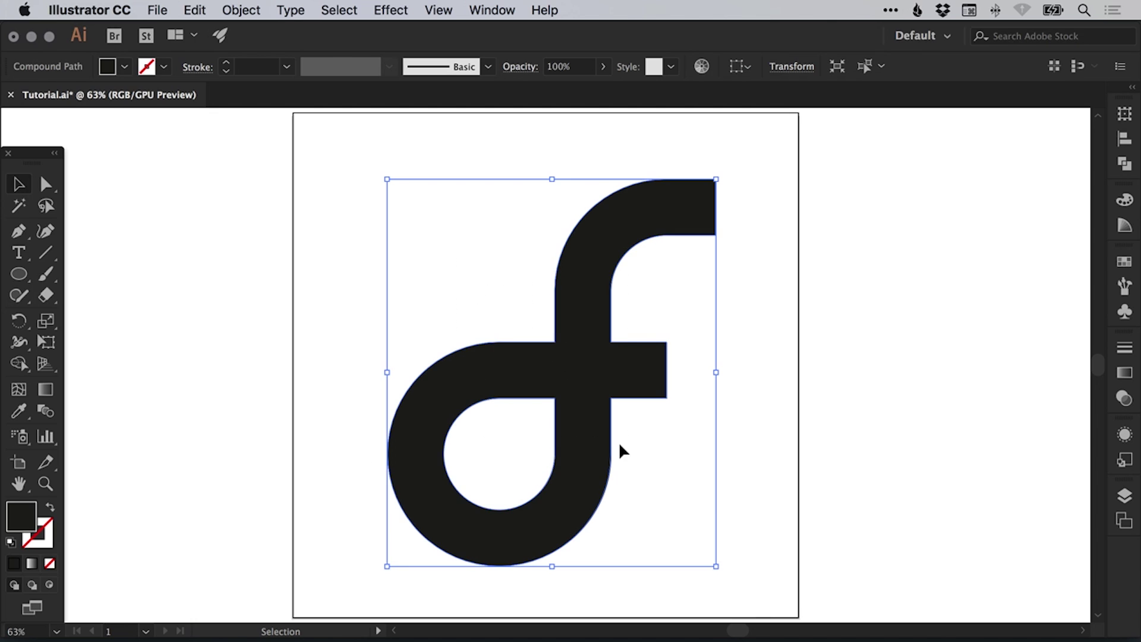
left_click(50, 512)
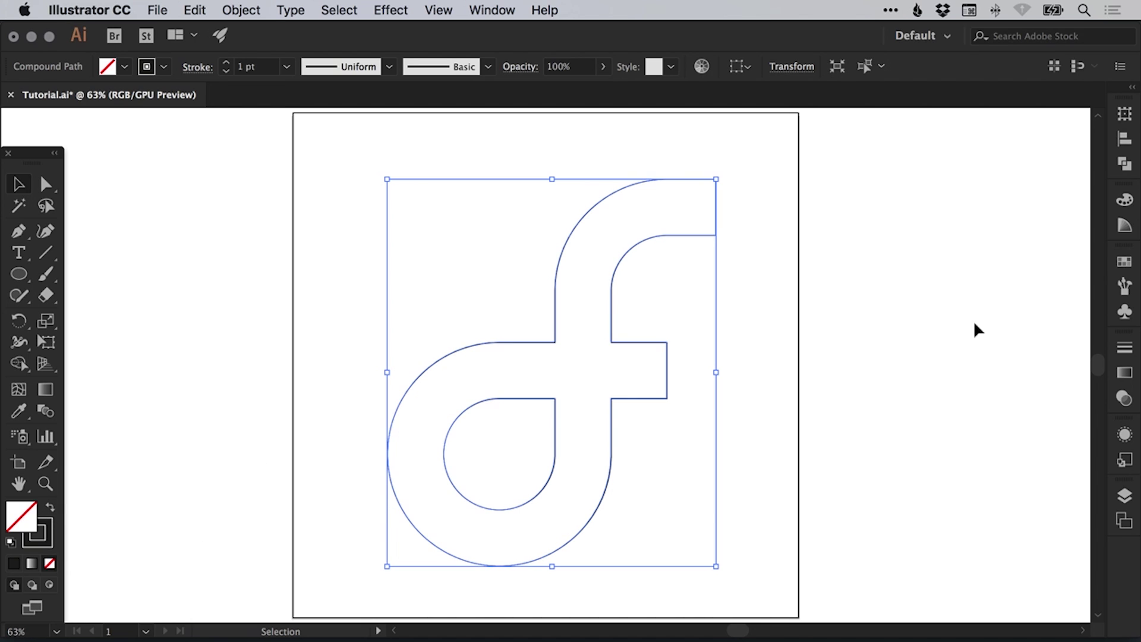
left_click(1122, 350)
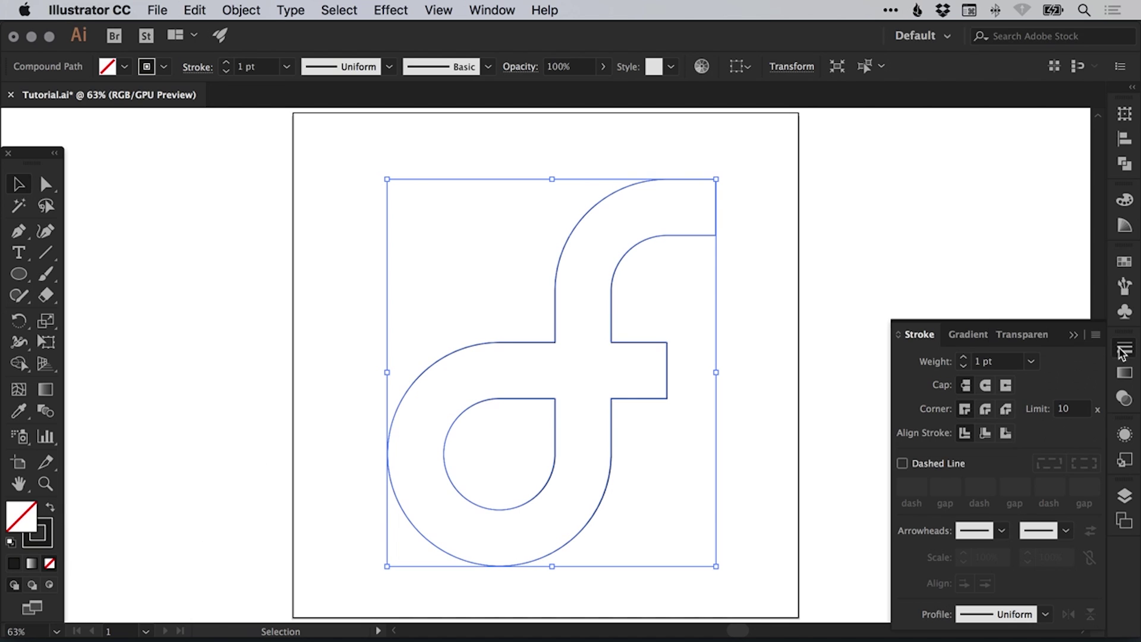
left_click(963, 357)
left_click(963, 357)
left_click(964, 357)
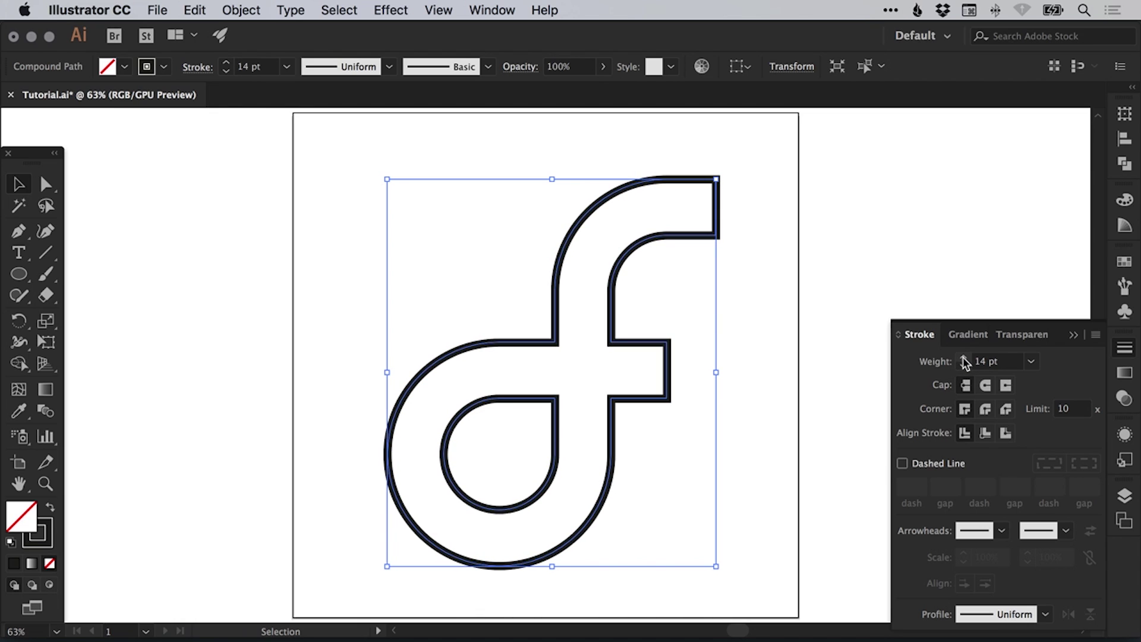
left_click(963, 359)
left_click(963, 359)
left_click(963, 358)
left_click(963, 358)
left_click(963, 358)
left_click(963, 358)
left_click(963, 358)
left_click(964, 358)
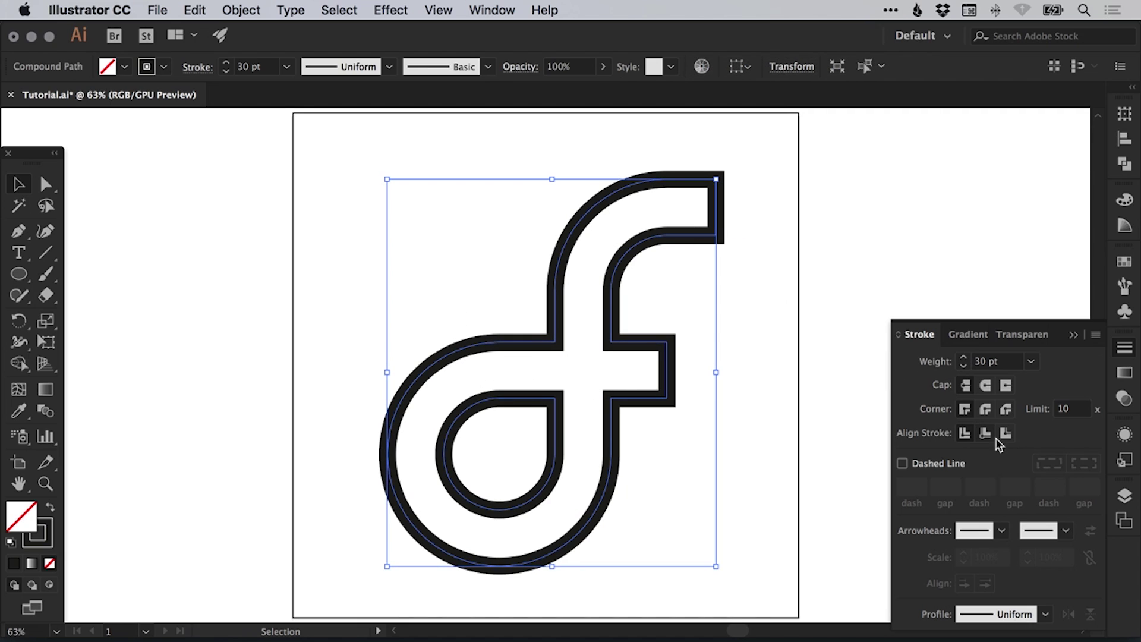
- Align the 30 pt stroke to the outside of the path
left_click(1009, 437)
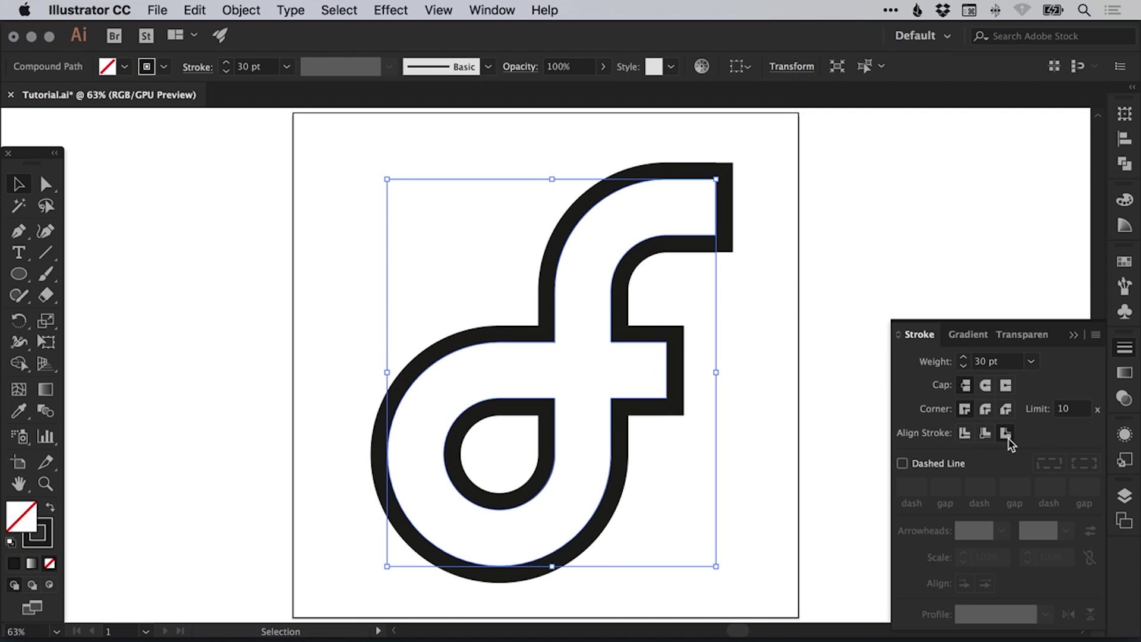
left_click(790, 383)
left_click(670, 246)
- Nudge the top-arm and crossbar end anchors right so both terminals slant forward
left_click(47, 185)
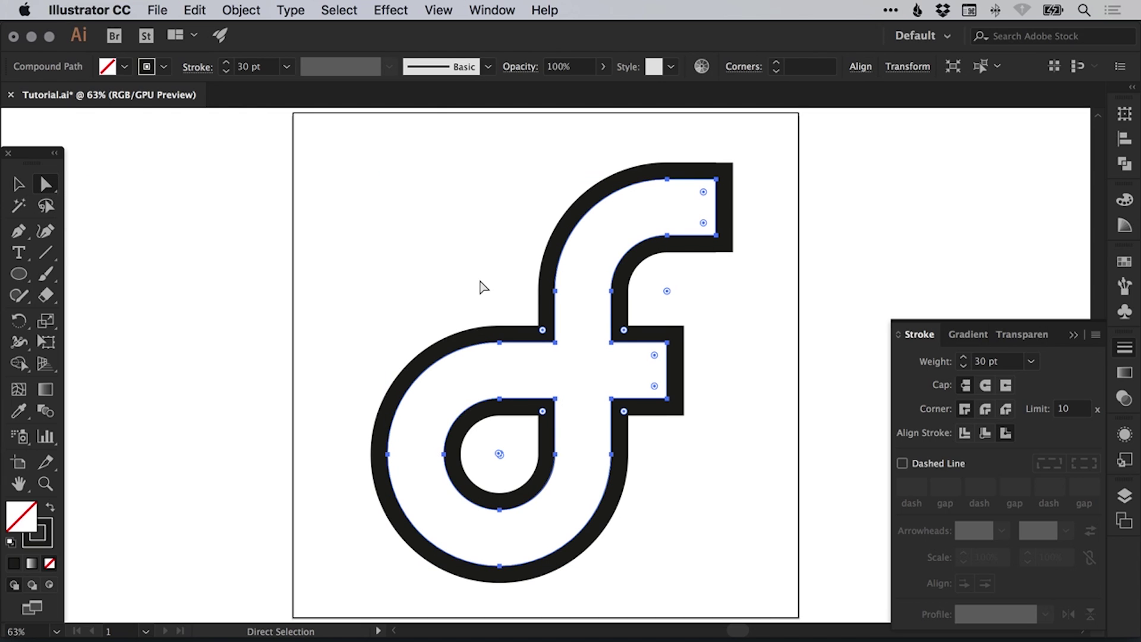
left_click(761, 182)
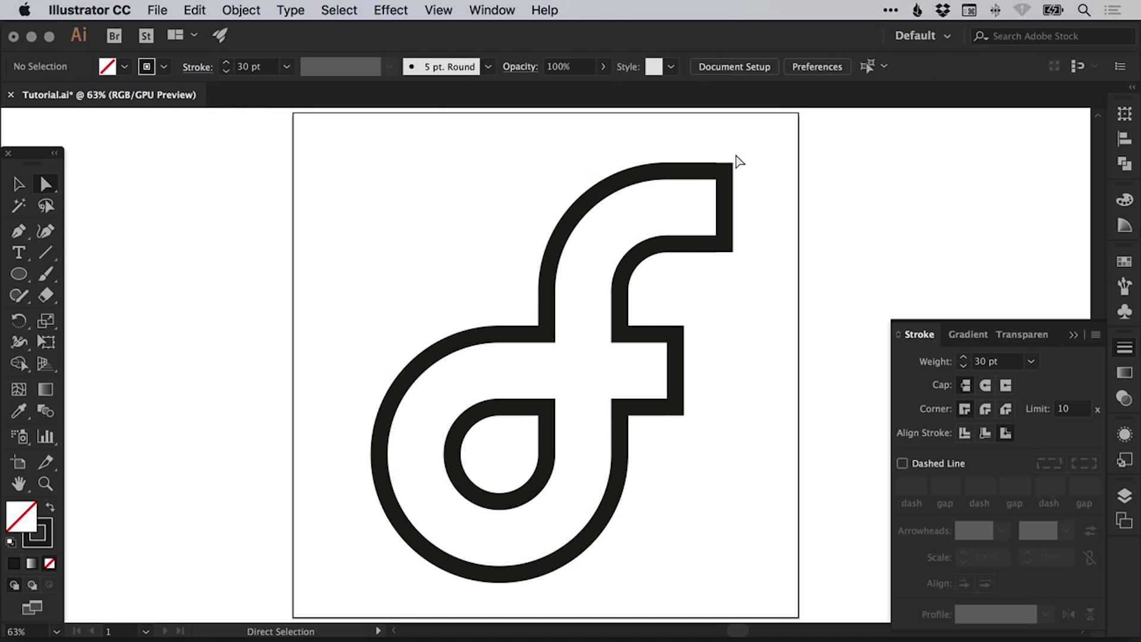
left_click(716, 179)
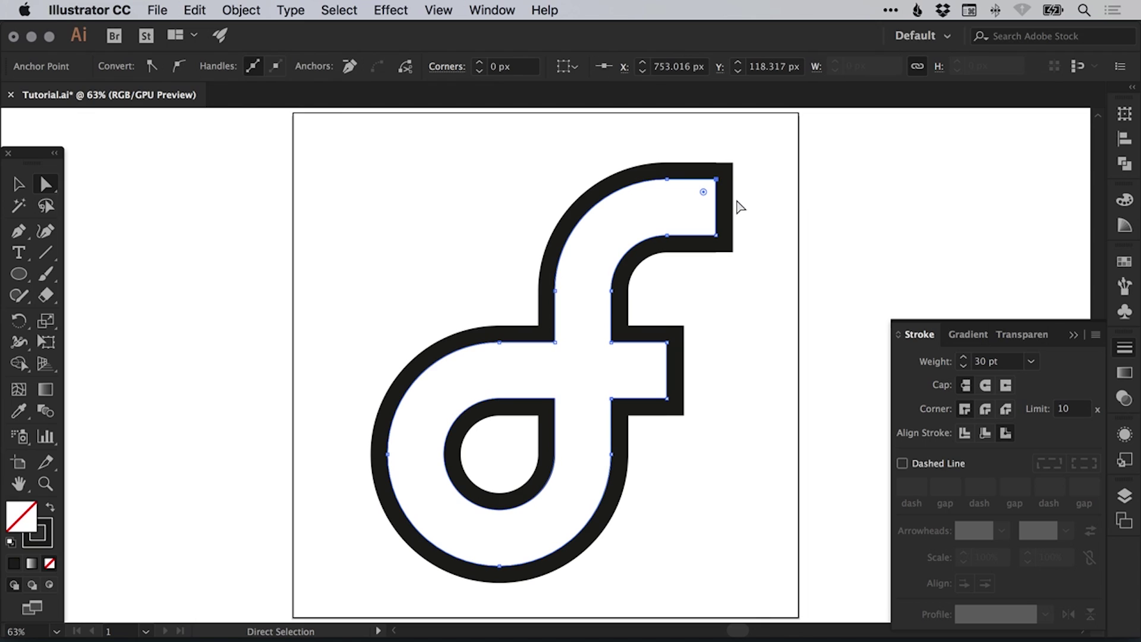
left_click(667, 342, "shift")
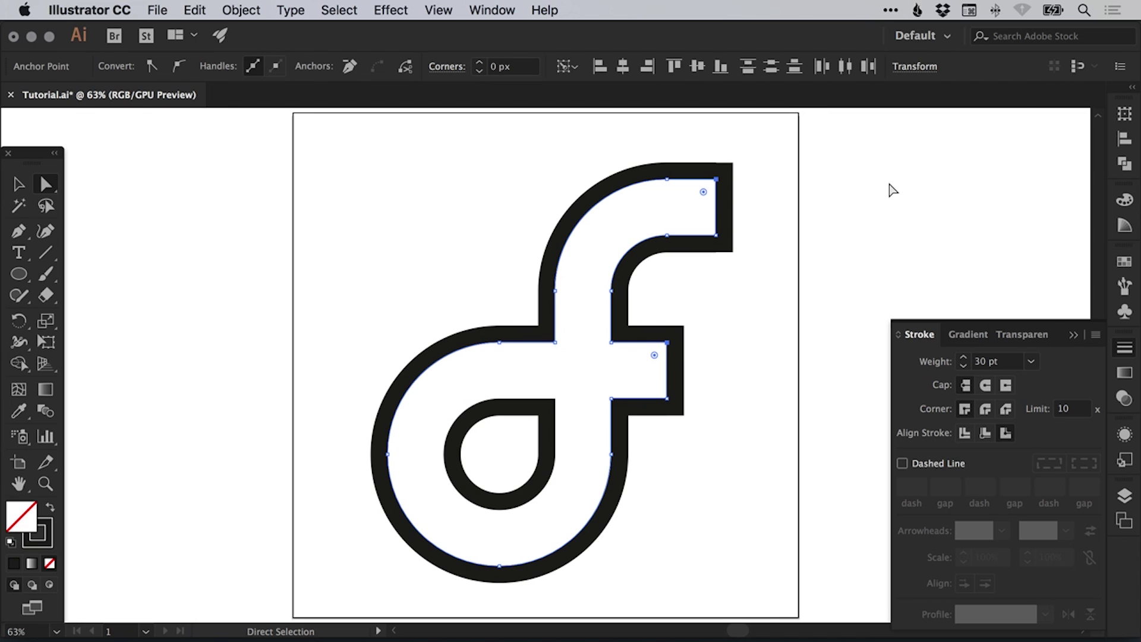
key("Right")
key("Right")
key("Right")
key("Right")
key("Right")
key("Right")
key("Right")
key("Right")
key("Right")
key("Right")
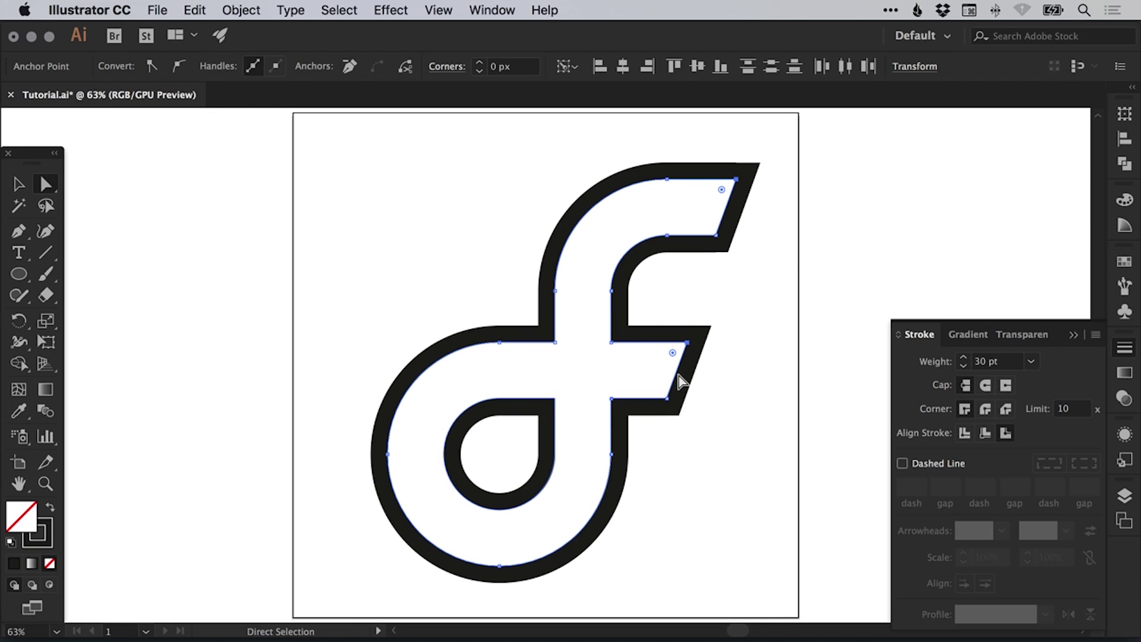
left_click(788, 291)
scroll(769, 299, "right", 2)
- Draw a diagonal line from below the crossbar end up toward the artboard's top-right
left_click(19, 231)
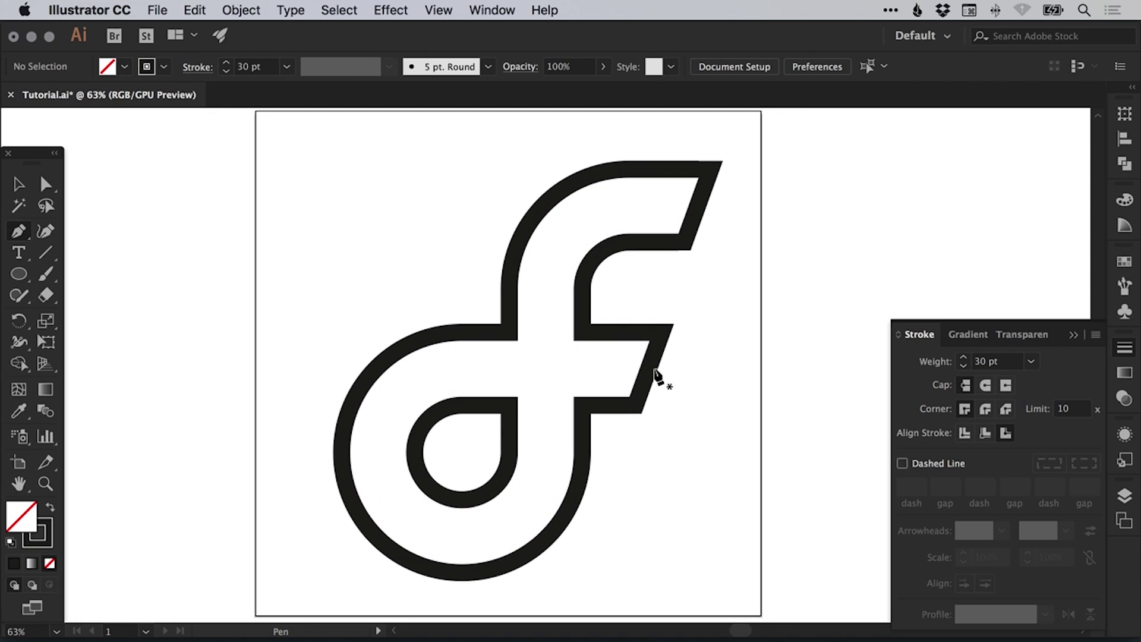
left_click(631, 448)
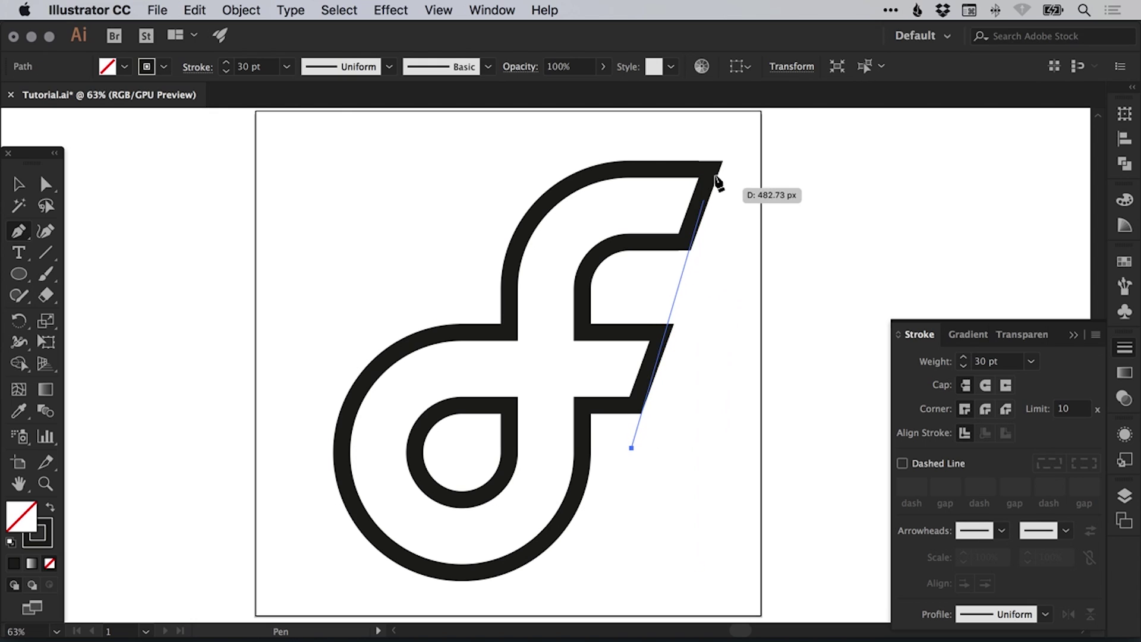
left_click(742, 138)
key("v")
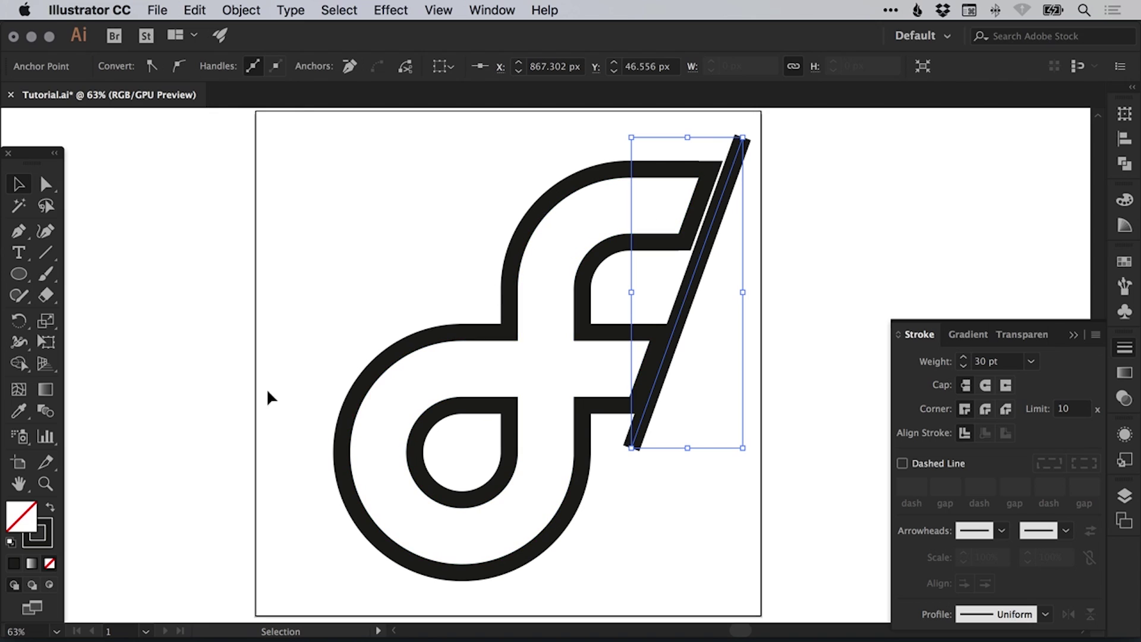
- Apply the red swatch to the diagonal line's stroke
left_click(1123, 262)
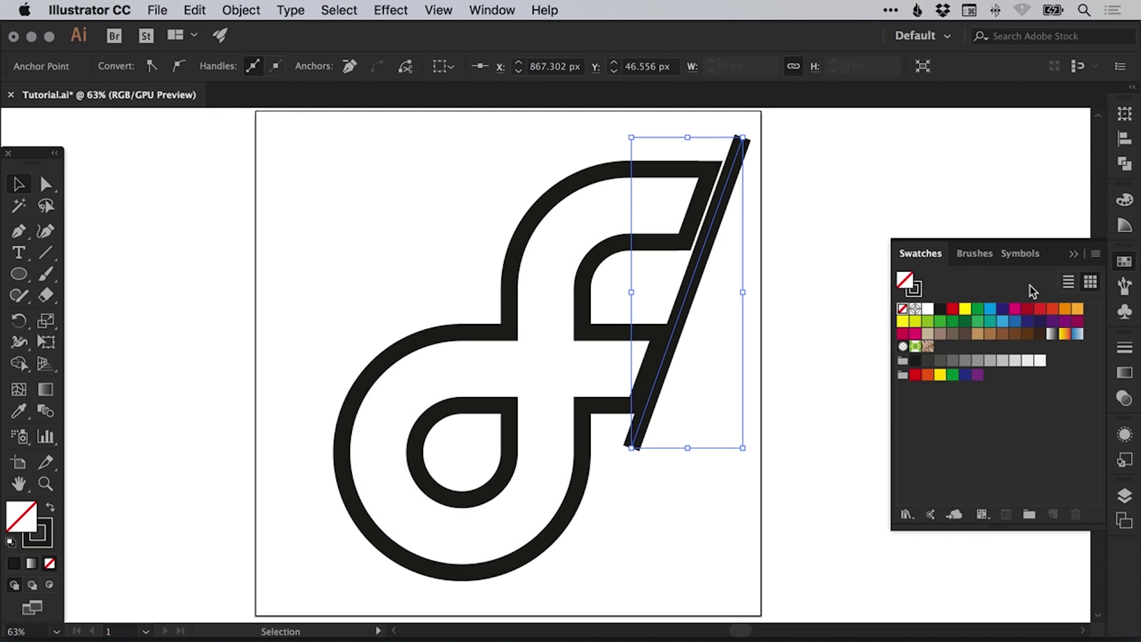
left_click(45, 537)
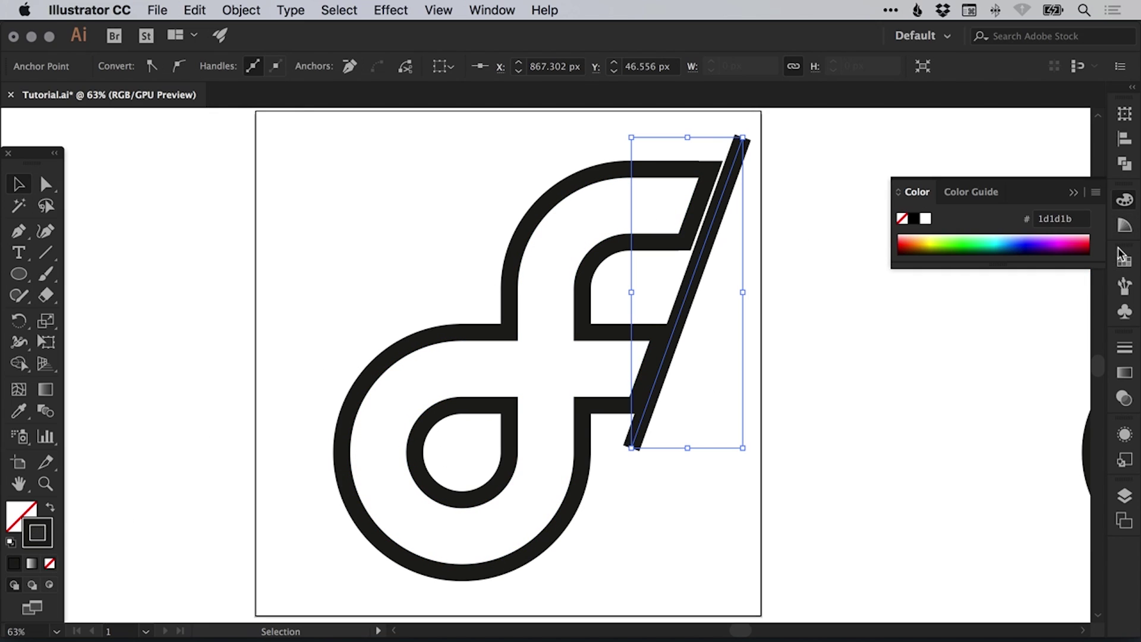
left_click(1121, 256)
left_click(952, 308)
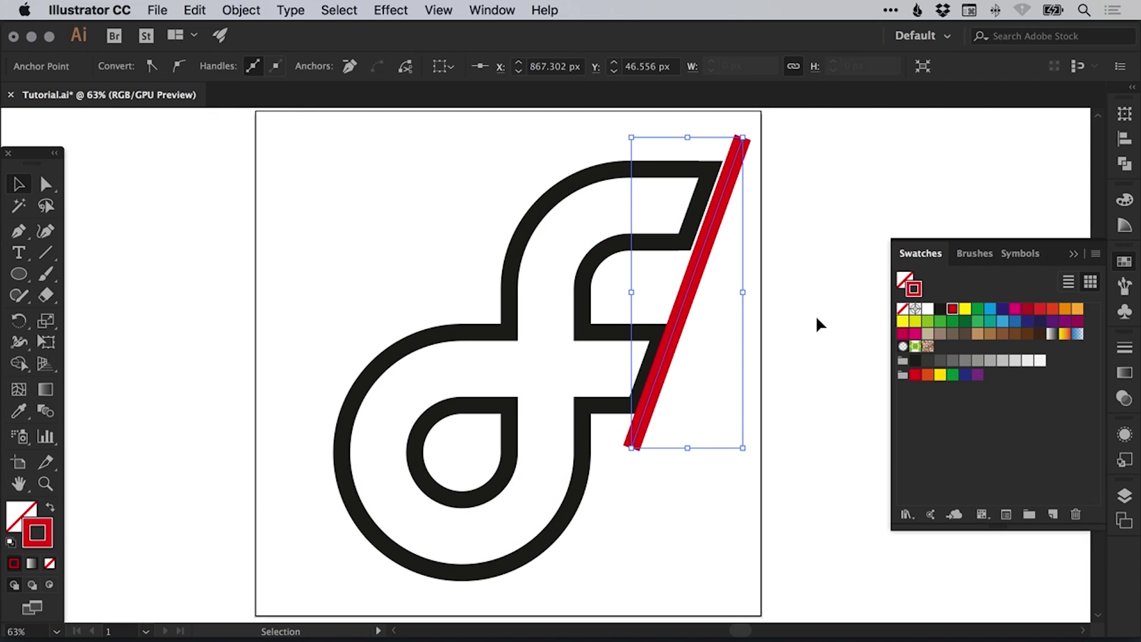
- Set the red line's stroke weight to 7 pt
left_click(1129, 349)
left_click(964, 366)
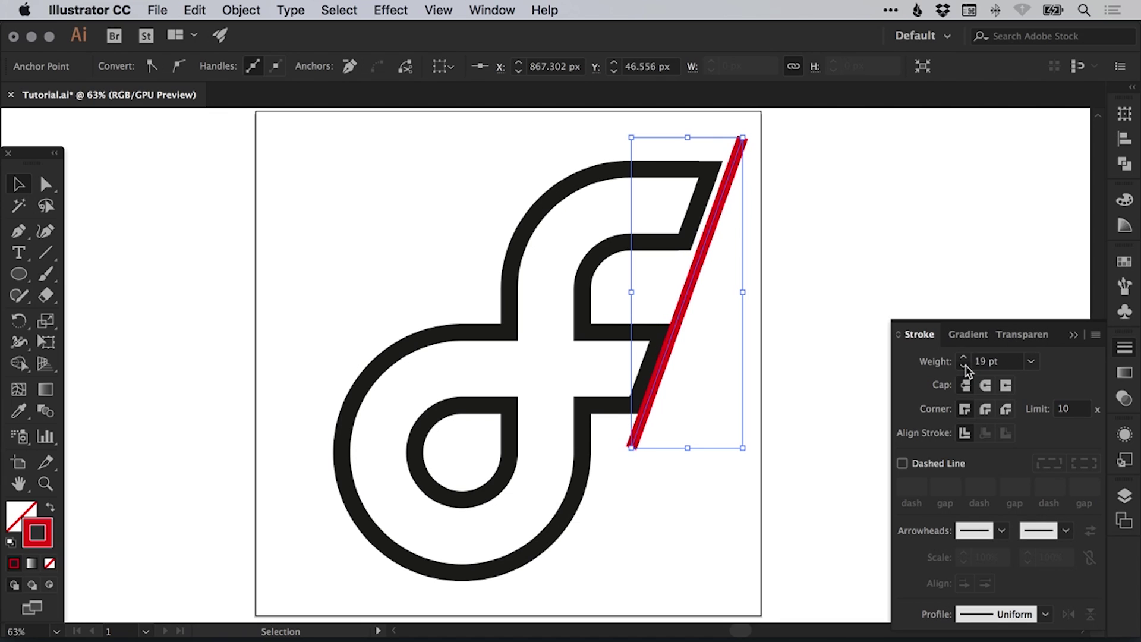
left_click(843, 294)
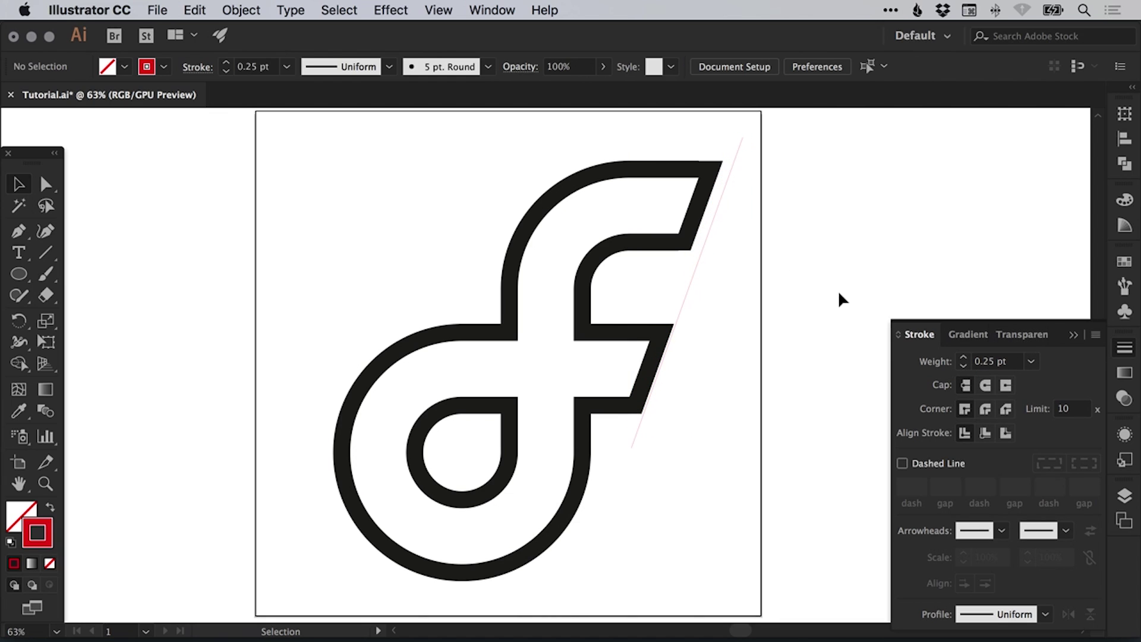
left_click(688, 288)
left_click(964, 357)
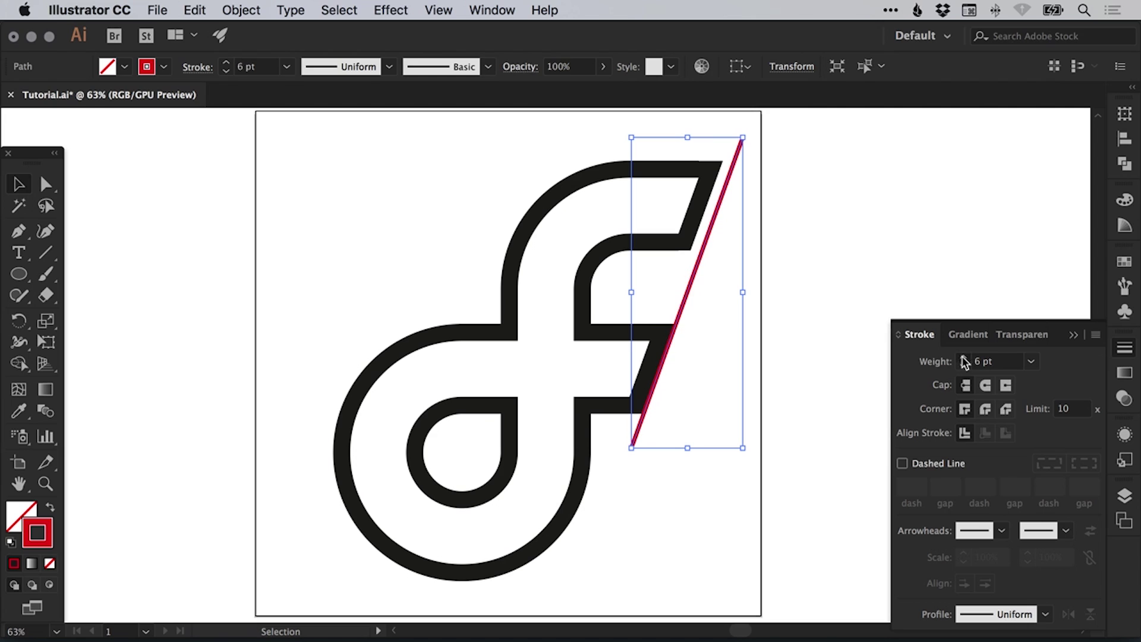
left_click(790, 291)
- Zoom in and select the f's inner top-right corner and crossbar inner corner anchors
key("z")
left_click_drag(527, 251, 722, 473)
key("v")
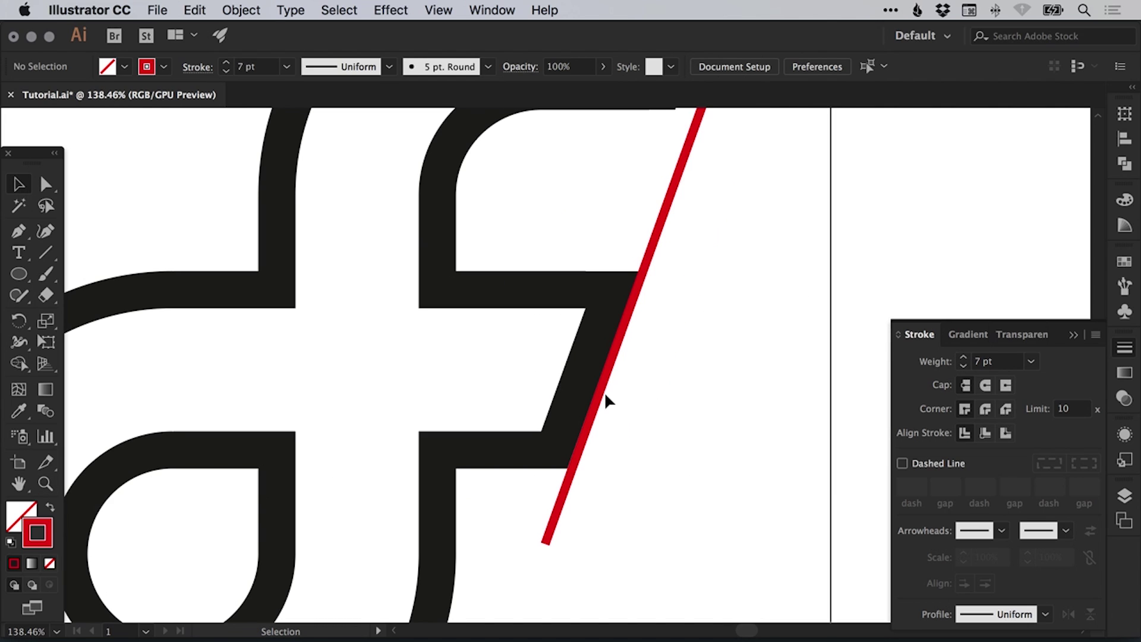
scroll(634, 282, "up", 4)
scroll(634, 282, "right", 2)
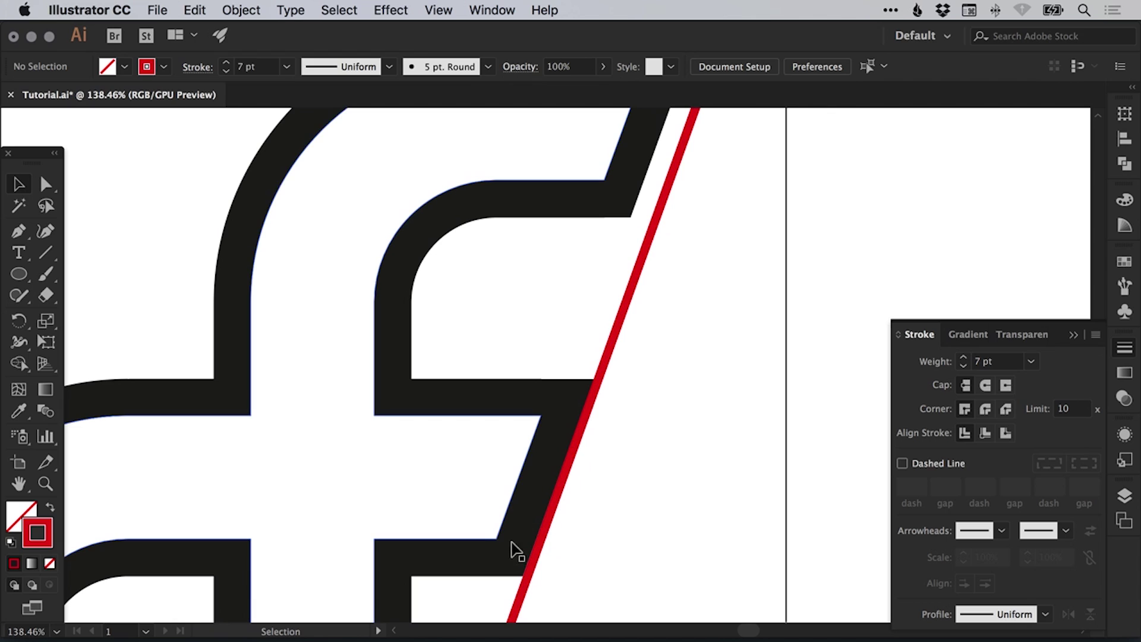
scroll(539, 481, "up", 5)
scroll(539, 480, "right", 2)
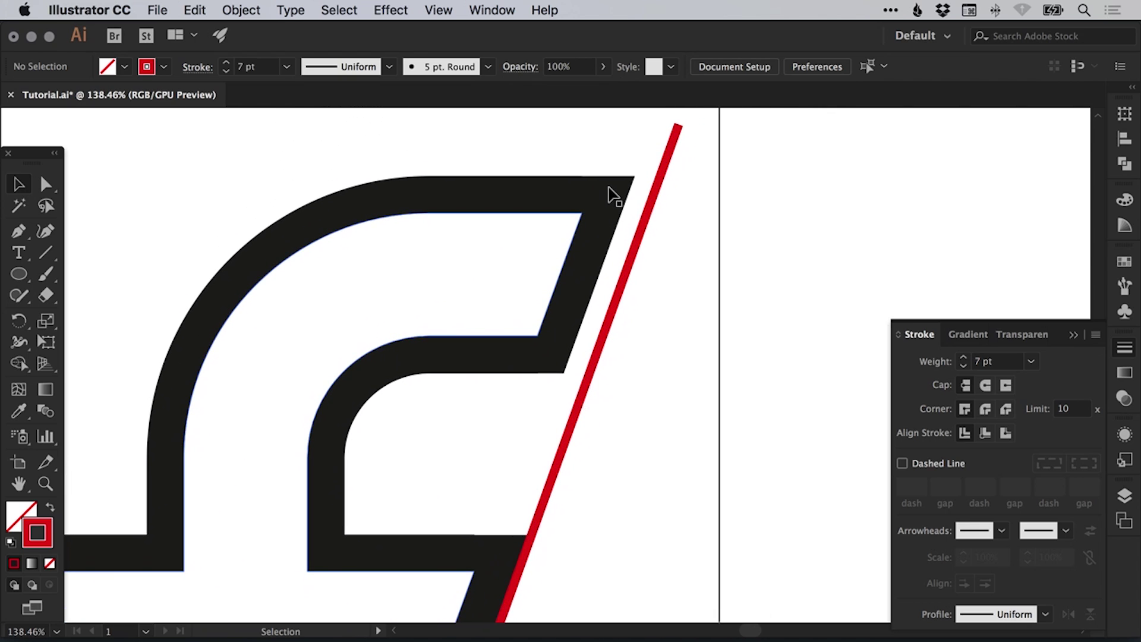
scroll(499, 299, "down", 3)
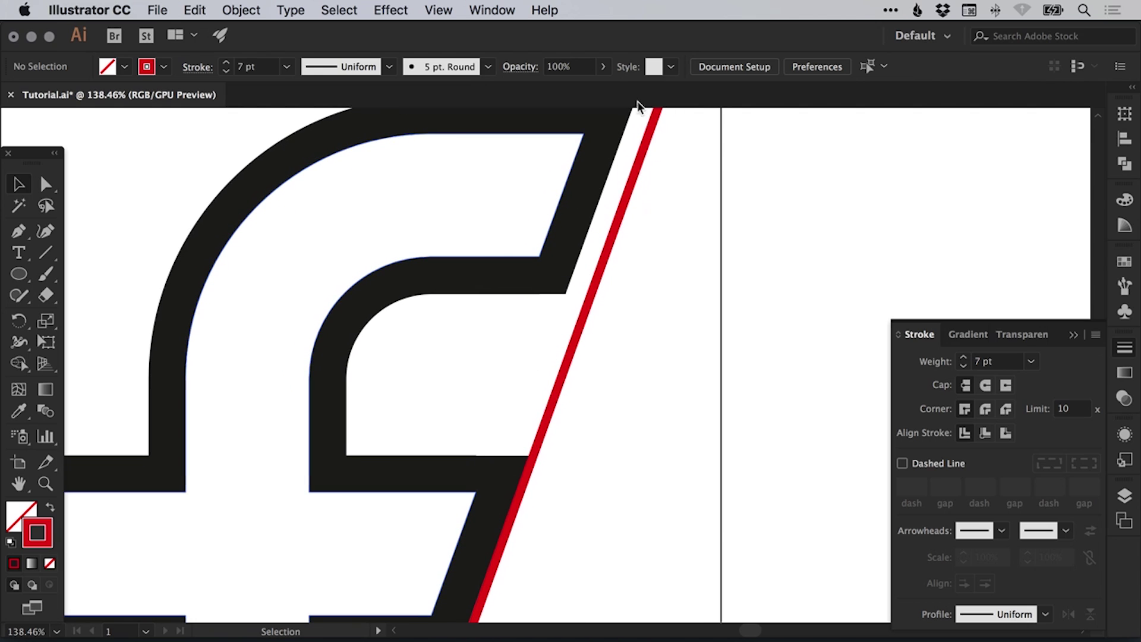
scroll(573, 306, "up", 2)
scroll(573, 305, "right", 1)
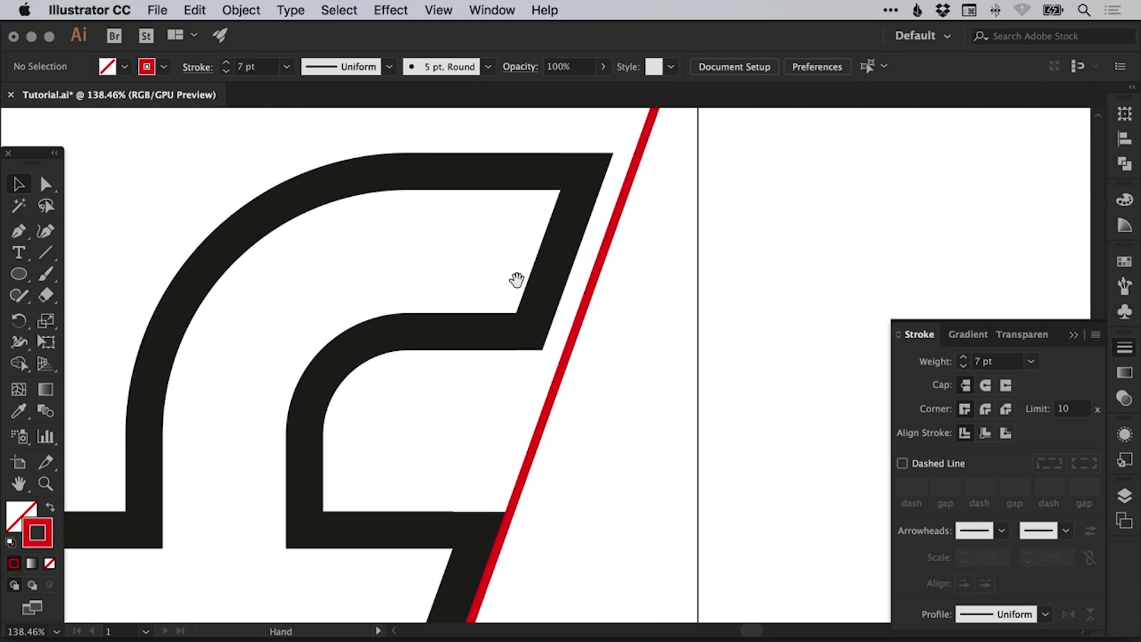
left_click(45, 184)
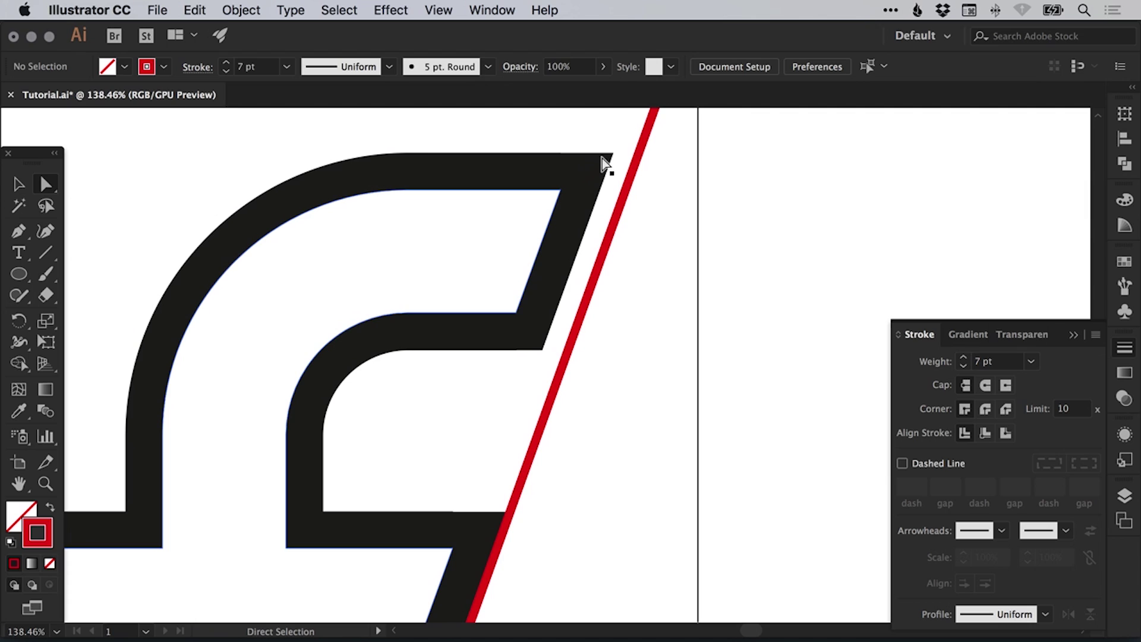
left_click(561, 191)
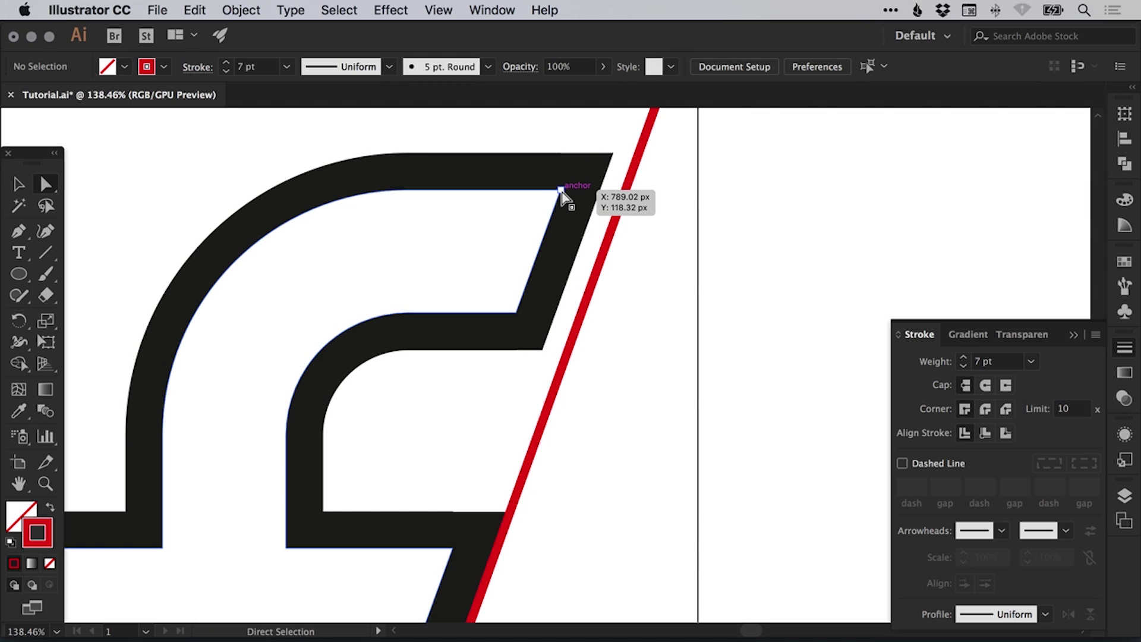
left_click(561, 190)
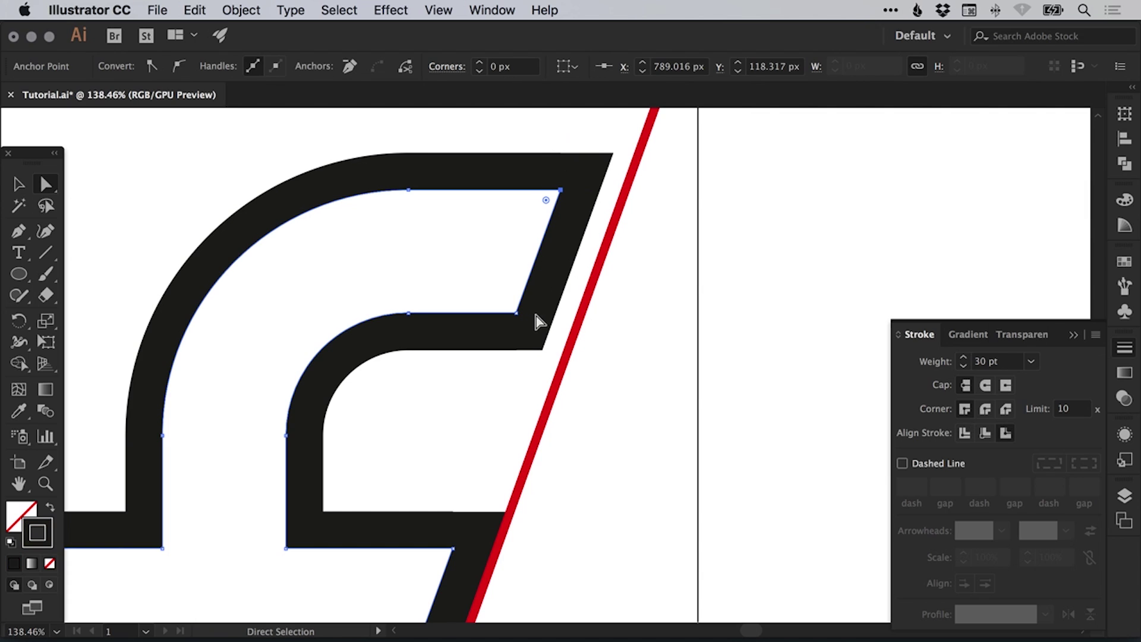
left_click(516, 313, "shift")
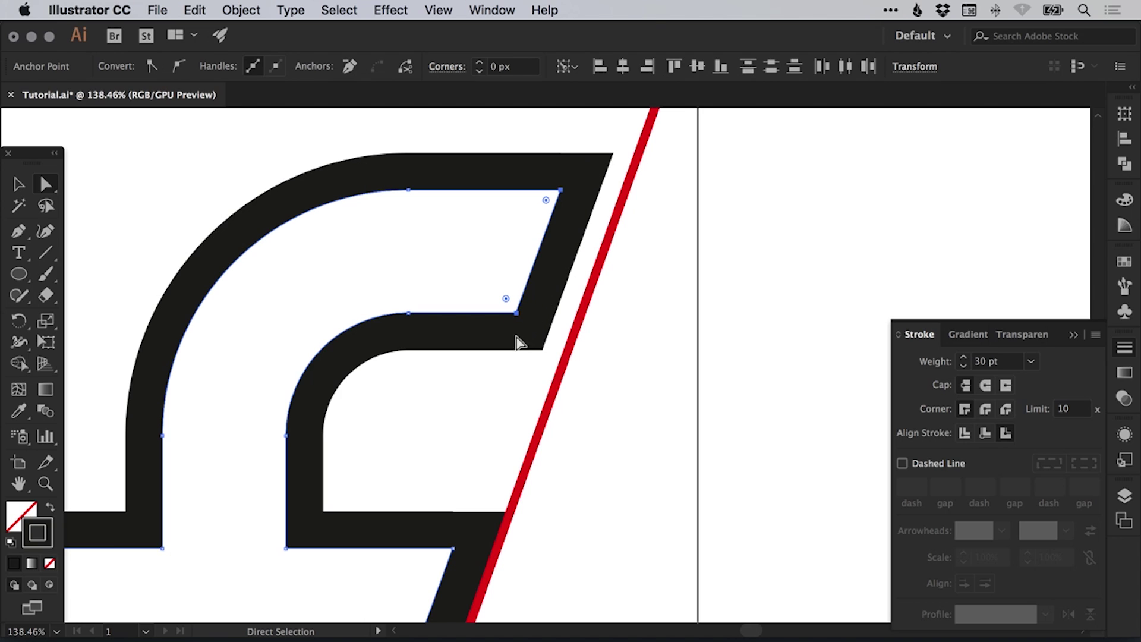
- Drag the inner top-right corner rightward until it matches the red line's slant
key("z")
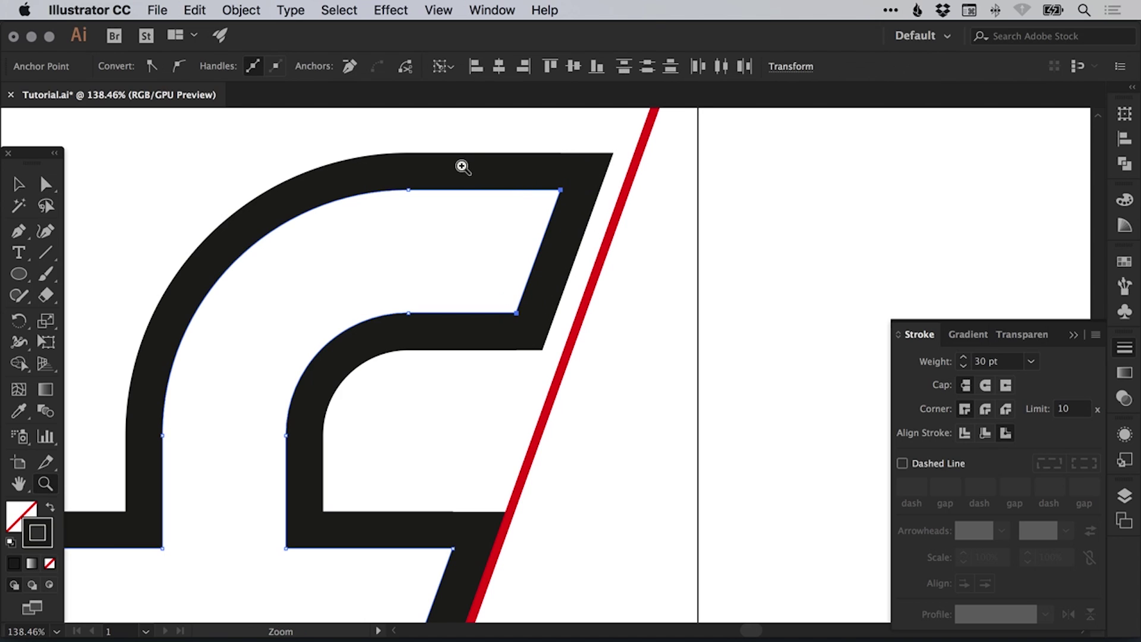
left_click_drag(460, 161, 649, 364)
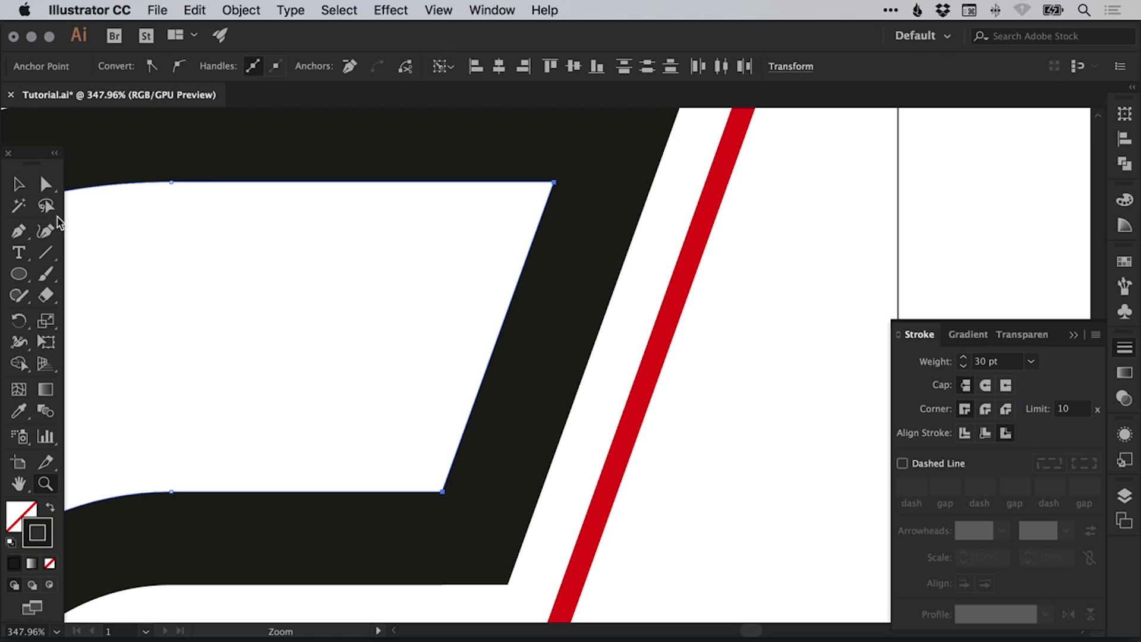
left_click(46, 185)
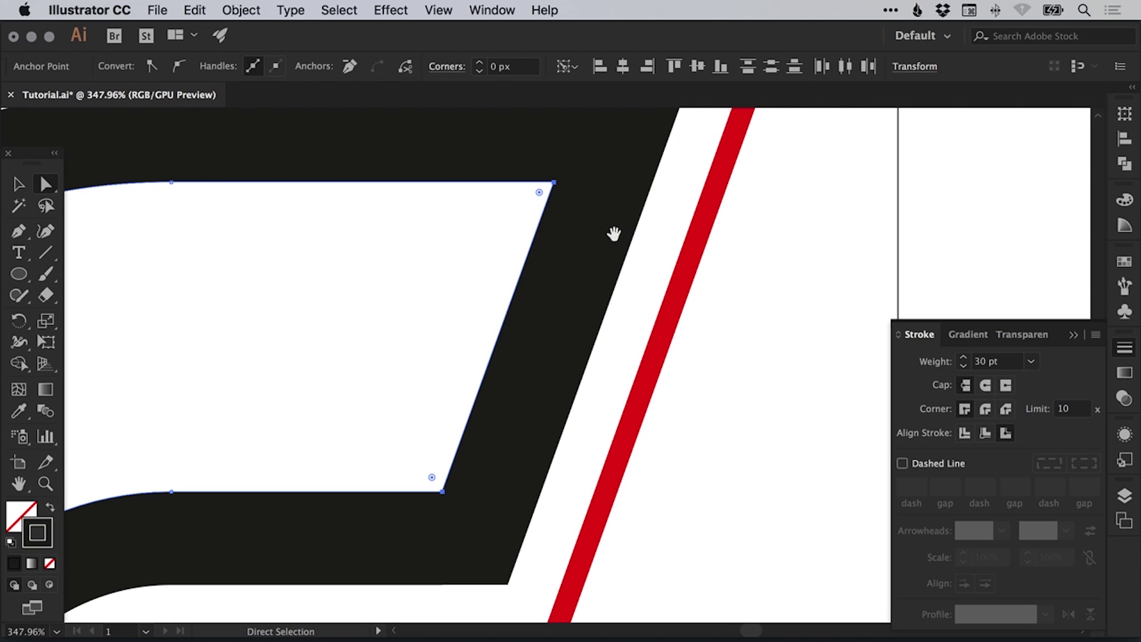
left_click_drag(617, 235, 585, 312)
left_click(524, 249)
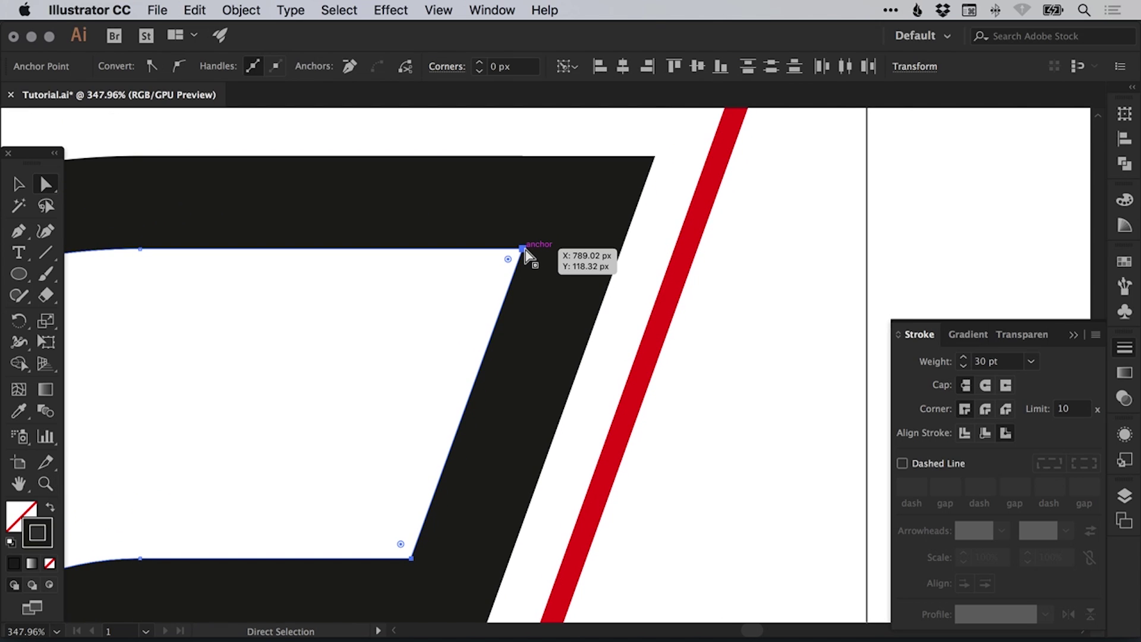
left_click_drag(524, 249, 585, 255)
key("z")
left_click_drag(499, 211, 730, 369)
left_click_drag(248, 247, 280, 331)
left_click(46, 186)
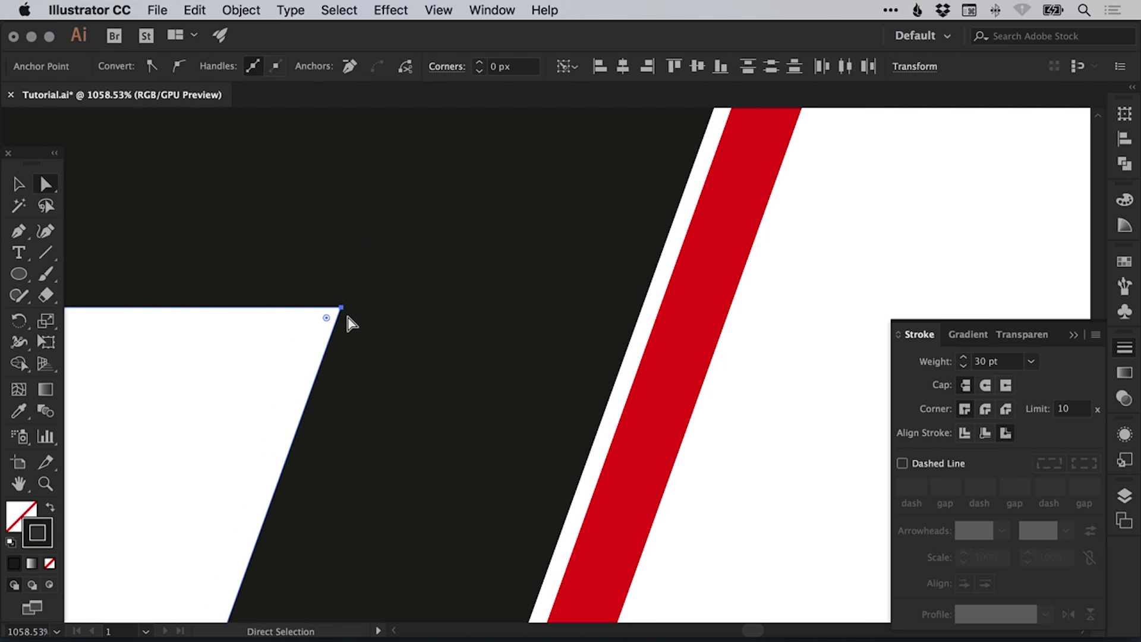
left_click_drag(341, 307, 357, 308)
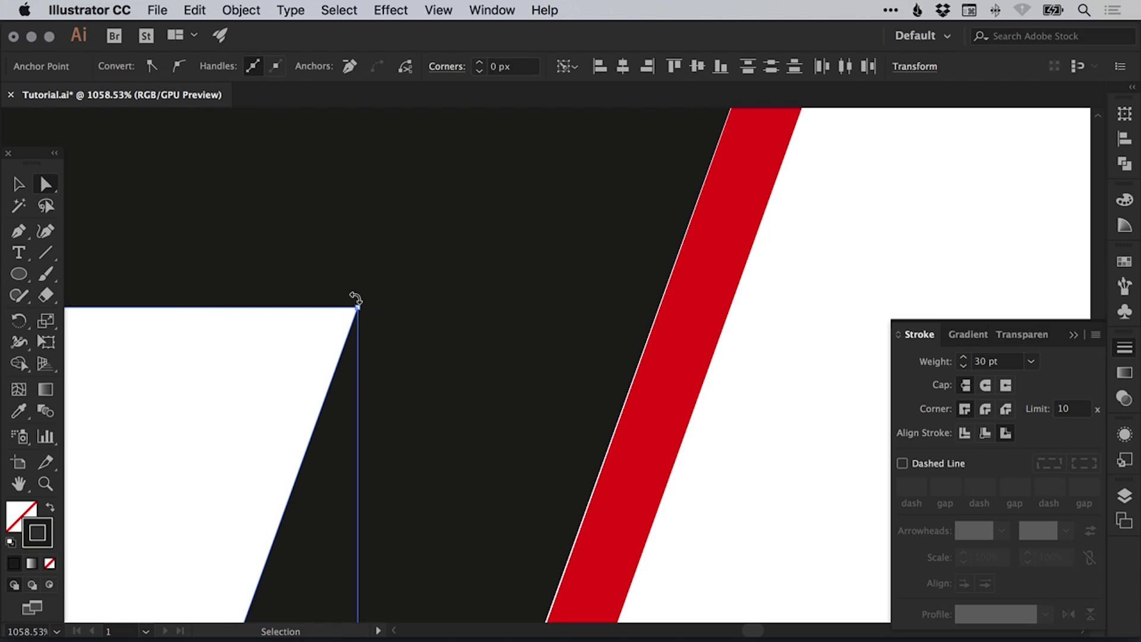
- Fit the artboard in view and delete the red diagonal guide line
key("super+minus")
key("super+minus")
key("super+minus")
key("super+minus")
key("super+minus")
key("super+minus")
key("super+minus")
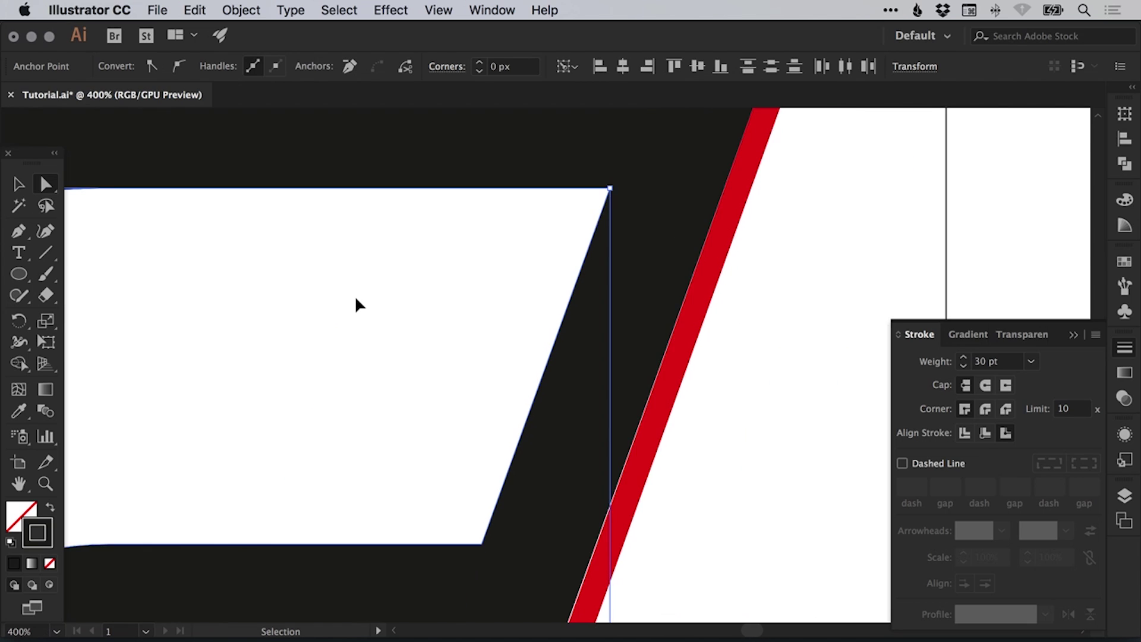
key("super+minus")
key("super+minus")
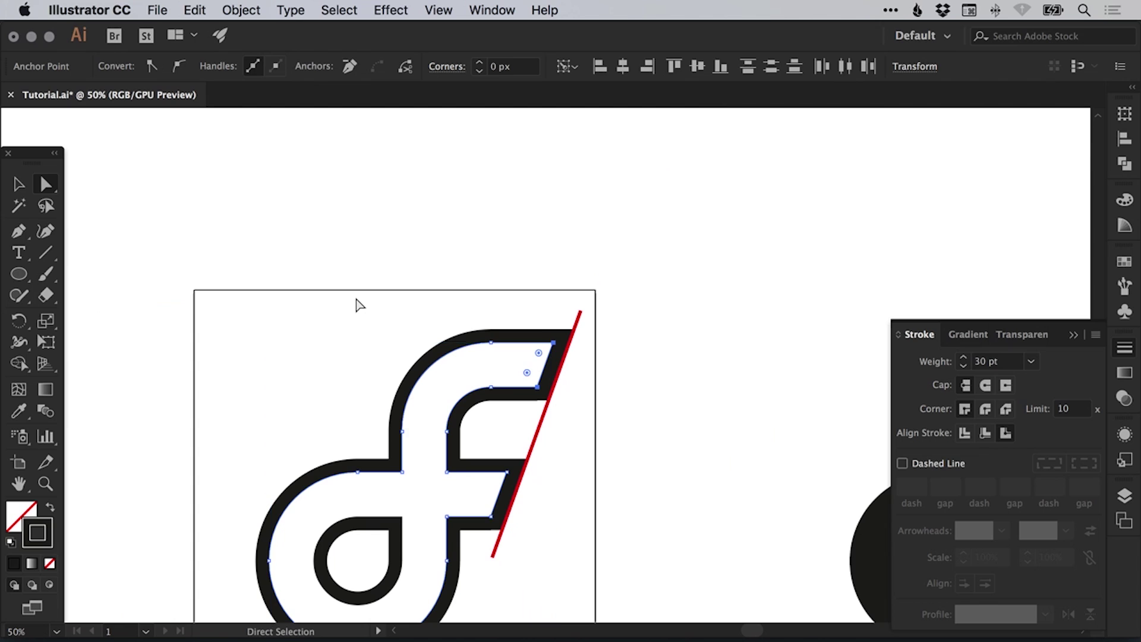
key("super+shift+a")
key("super+0")
left_click(774, 153)
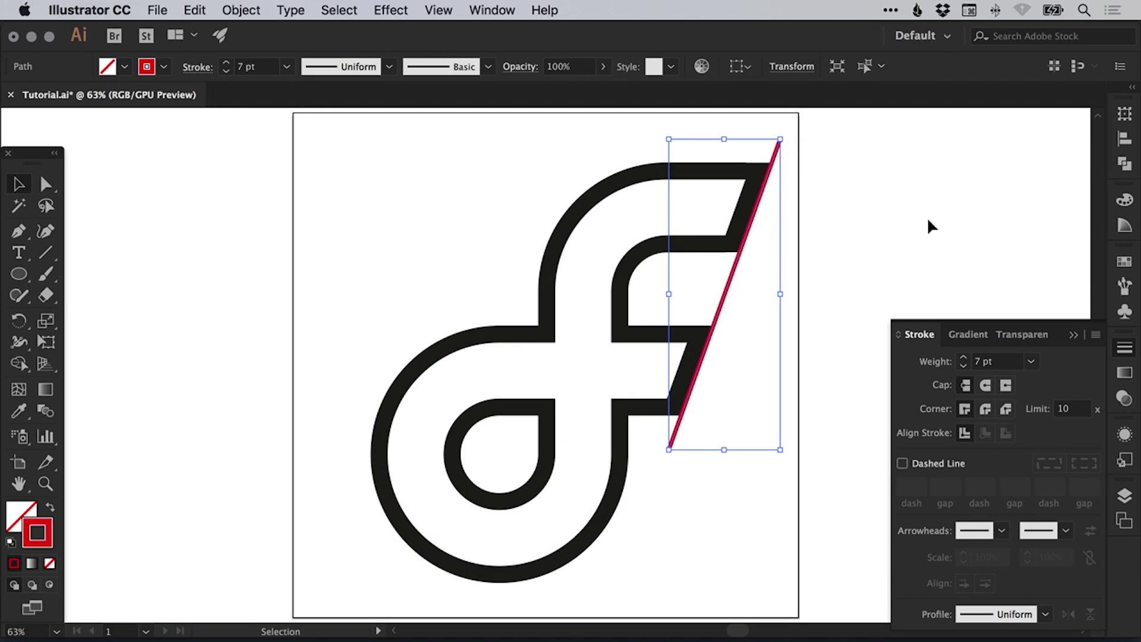
key("super+x")
left_click(1123, 348)
left_click_drag(1092, 350, 682, 321)
- Select the right-end anchors of the f's top arm and crossbar, and nudge them with Shift+arrow keys
left_click_drag(675, 266, 656, 273)
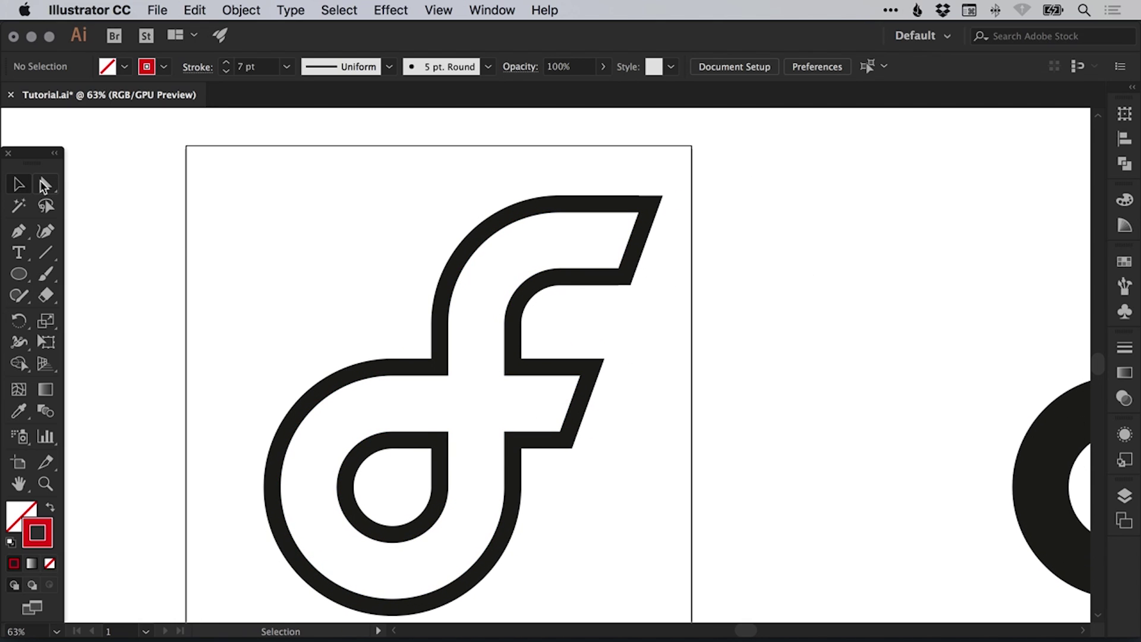
left_click(45, 186)
left_click_drag(557, 479, 611, 364)
left_click_drag(568, 453, 595, 431)
key("super")
left_click_drag(614, 315, 675, 197)
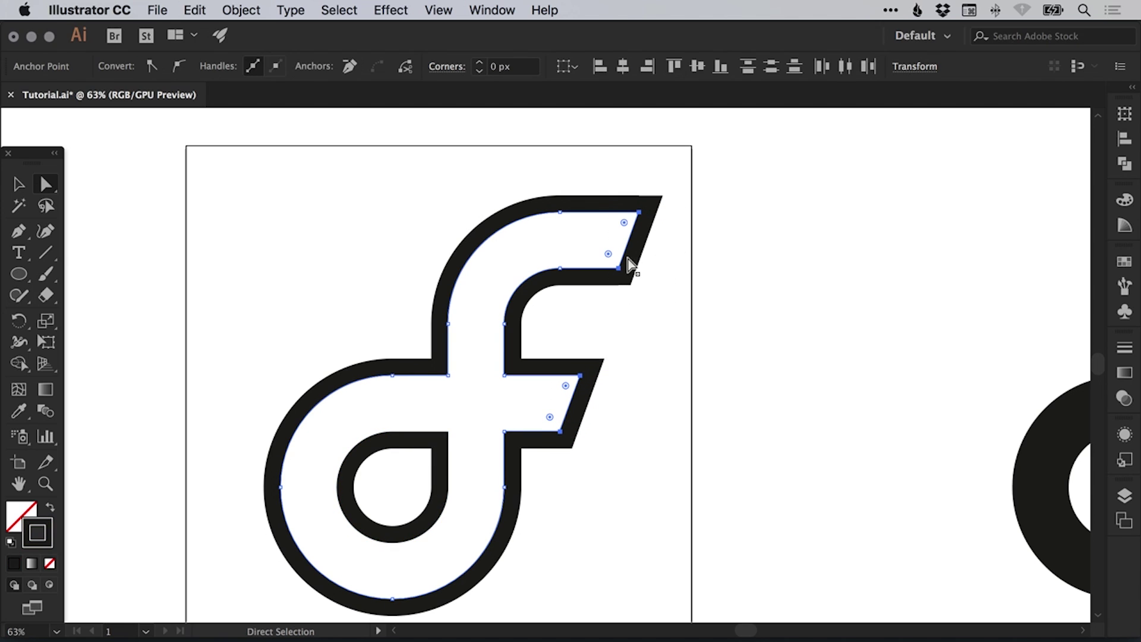
key("shift+Right")
key("shift+Right")
key("shift+Right")
key("shift+Right")
key("shift+Right")
key("shift+Right")
key("shift+Right")
key("shift+Right")
key("shift+Right")
key("shift+Right")
key("shift+Right")
key("shift+Right")
key("shift+Right")
key("shift+Right")
key("shift+Right")
key("shift+Right")
key("shift+Right")
key("shift+Right")
key("shift+Right")
key("shift+Right")
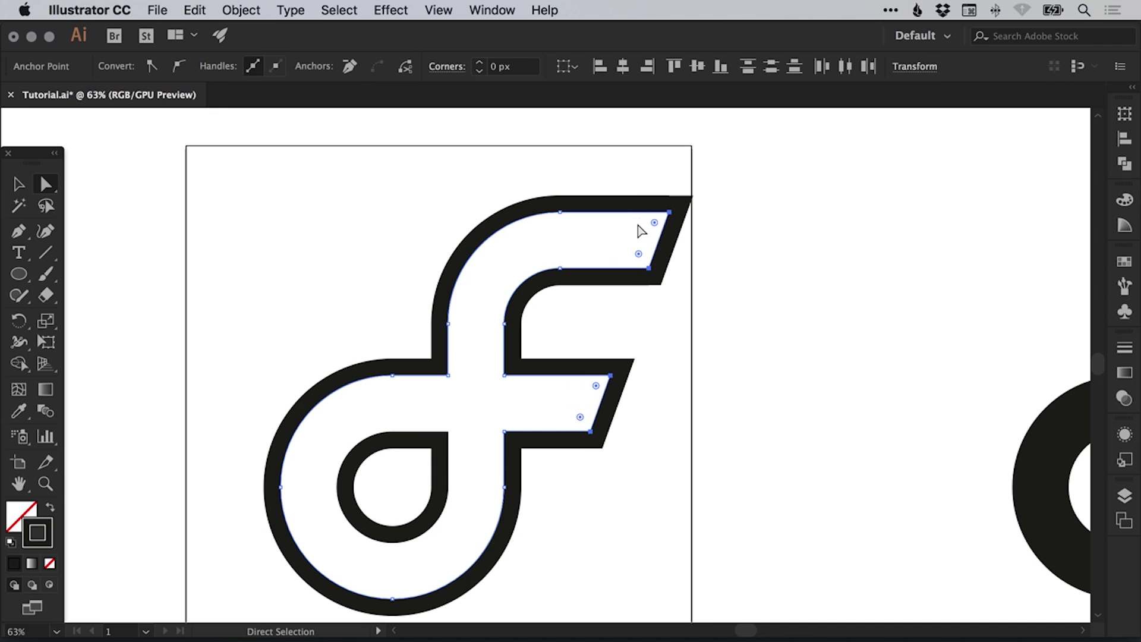
key("shift+Right")
key("shift+Right")
key("shift+Right")
key("shift+Right")
key("shift+Right")
key("shift+Right")
key("shift+Right")
key("shift+Right")
key("shift+Right")
key("shift+Right")
key("shift+Left")
key("shift+Left")
key("shift+Left")
key("shift+Left")
key("shift+Left")
key("shift+Left")
key("shift+Left")
key("shift+Left")
key("shift+Left")
key("shift+Left")
key("shift+Left")
key("shift+Left")
key("shift+Left")
key("shift+Left")
key("shift+Left")
key("shift+Left")
key("shift+Left")
key("shift+Left")
key("shift+Left")
key("shift+Left")
key("shift+Left")
key("shift+Left")
key("shift+Left")
key("shift+Left")
key("shift+Left")
key("shift+Left")
key("shift+Left")
key("shift+Left")
key("shift+Left")
key("shift+Left")
key("shift+Left")
key("shift+Left")
key("shift+Left")
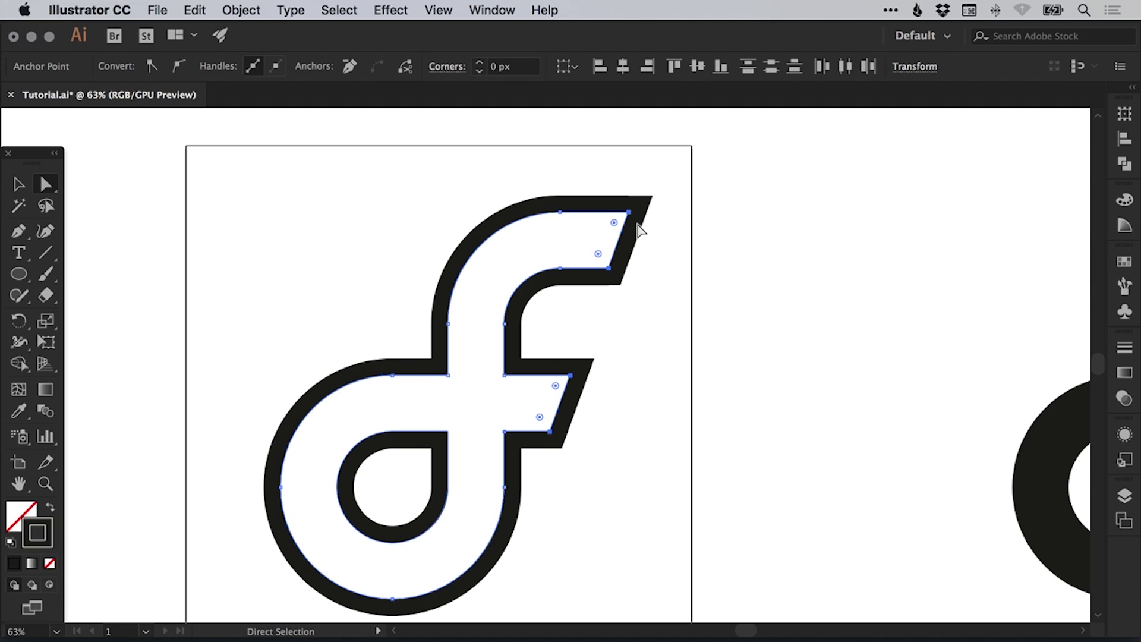
key("v")
left_click(688, 321)
- Select the f outline and check its stroke settings
scroll(688, 321, "down", 2)
scroll(687, 321, "left", 4)
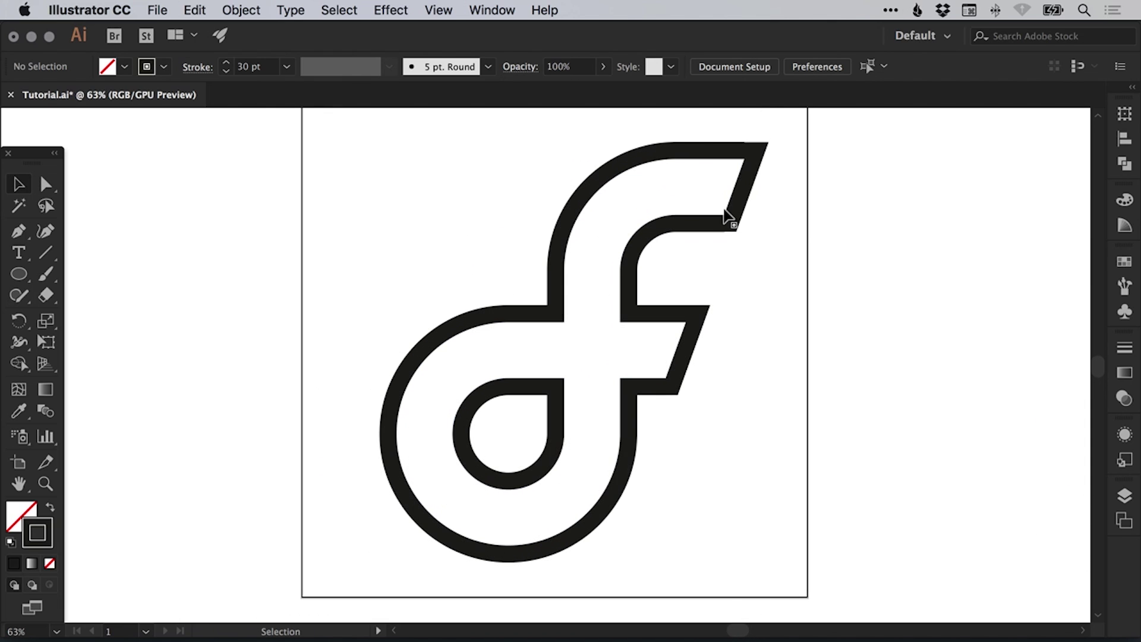
key("z")
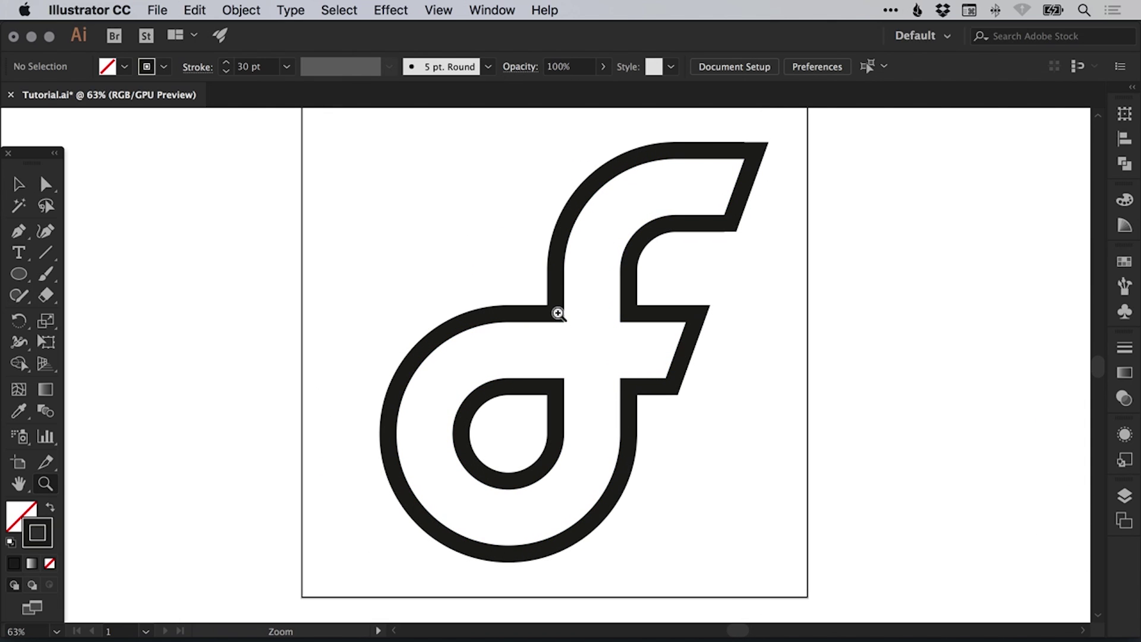
key("v")
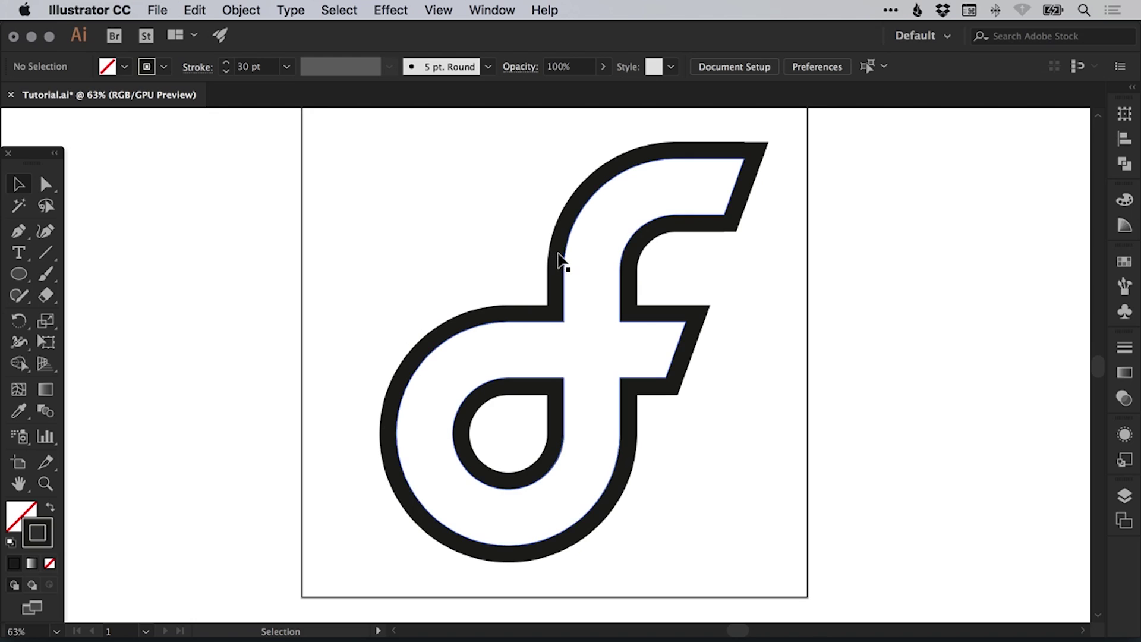
left_click(559, 262)
left_click(1124, 350)
left_click(1123, 350)
- Draw a short vertical 30 pt line and move it onto the f's stem at the crossbar
left_click(46, 253)
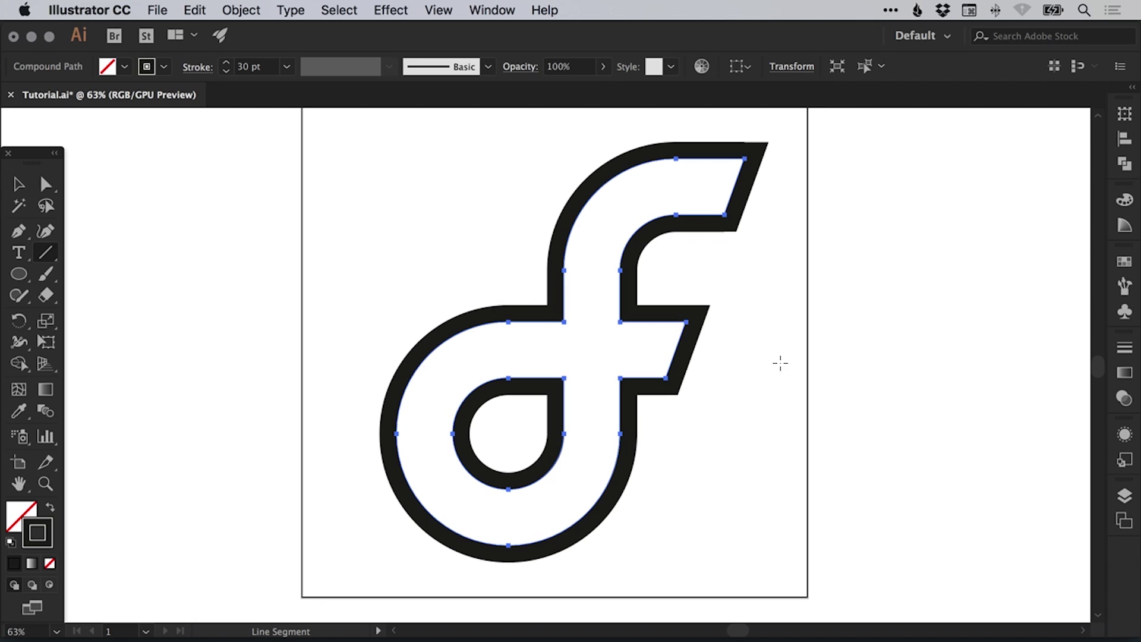
left_click_drag(757, 373, 757, 440)
key("v")
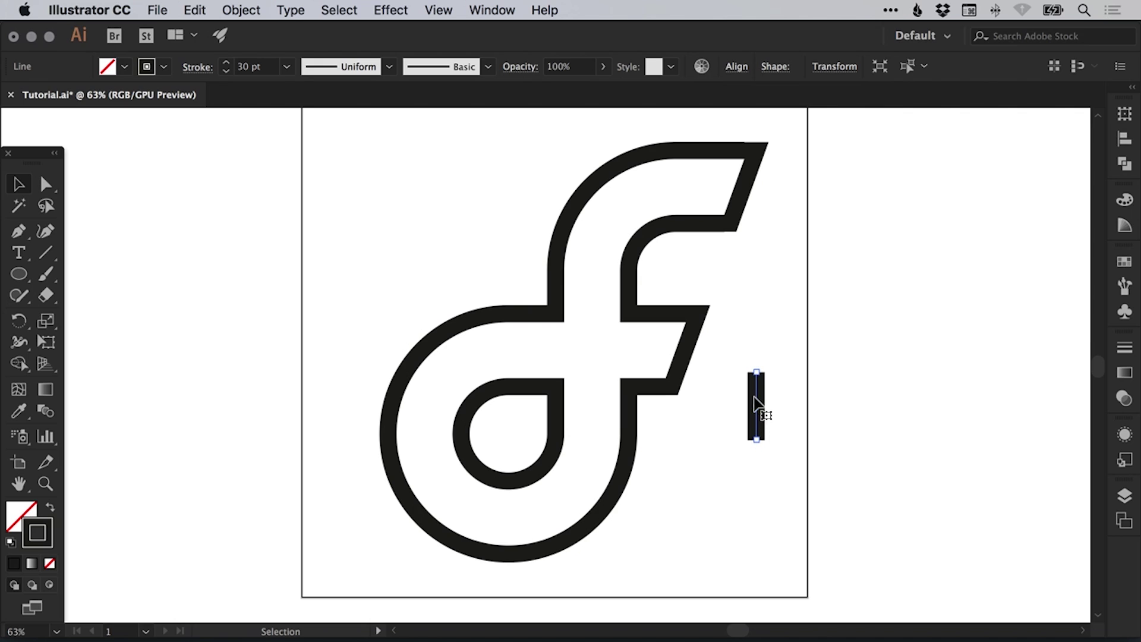
left_click(834, 377)
left_click(1124, 348)
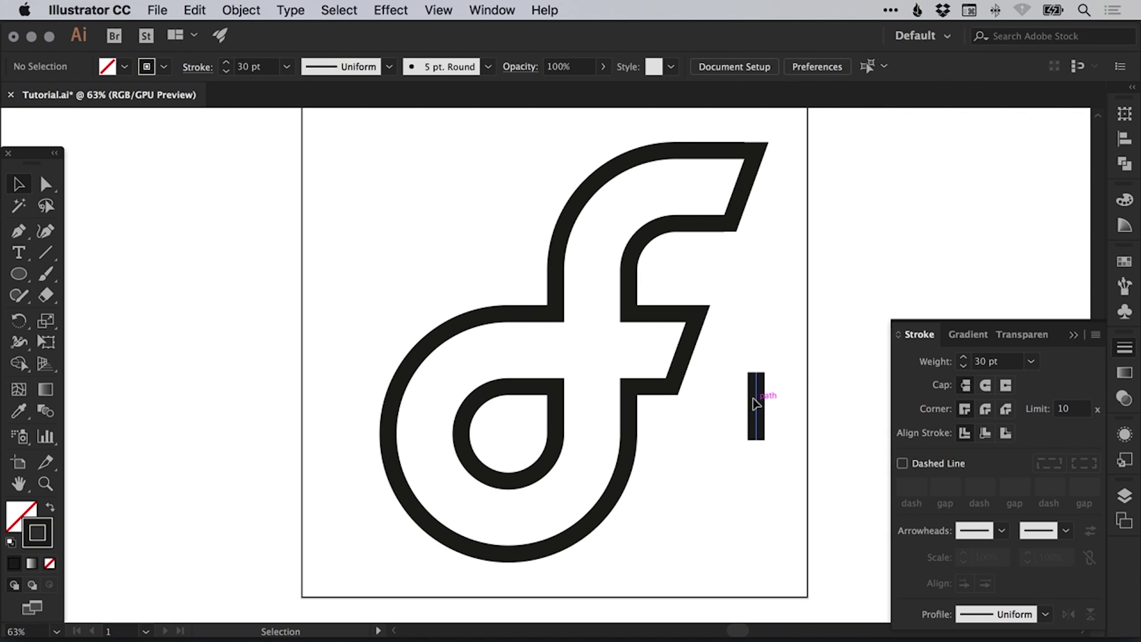
left_click_drag(752, 402, 551, 325)
- Zoom in on the stem junction and inspect the line in Outline and Preview views
left_click(587, 335)
key("super+space")
left_click_drag(529, 286, 613, 357)
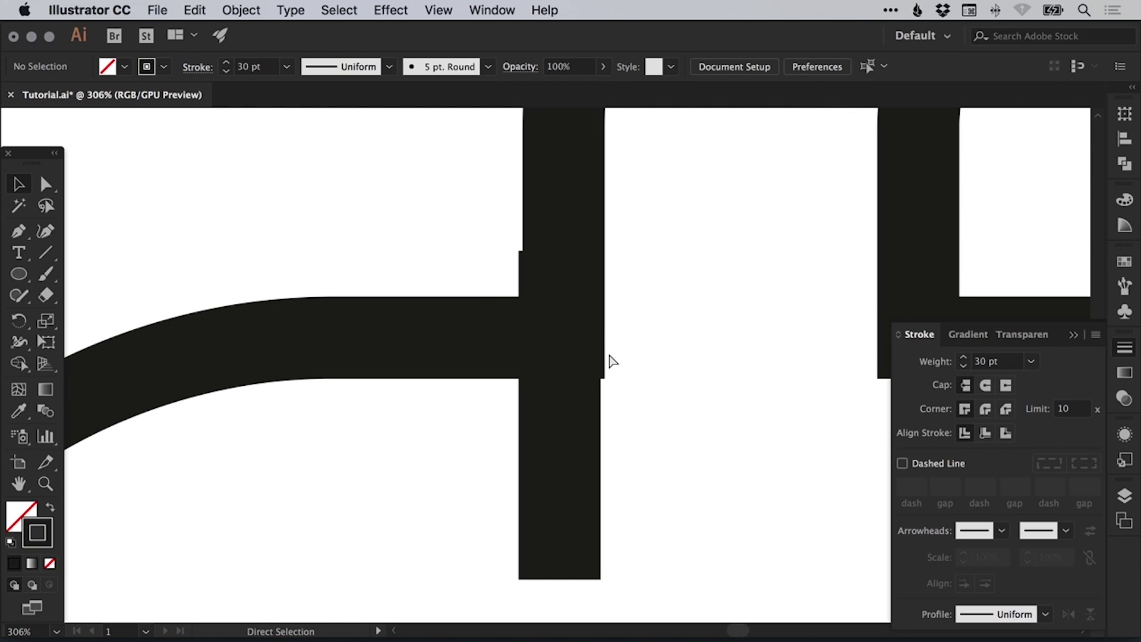
left_click(562, 440)
key("super+y")
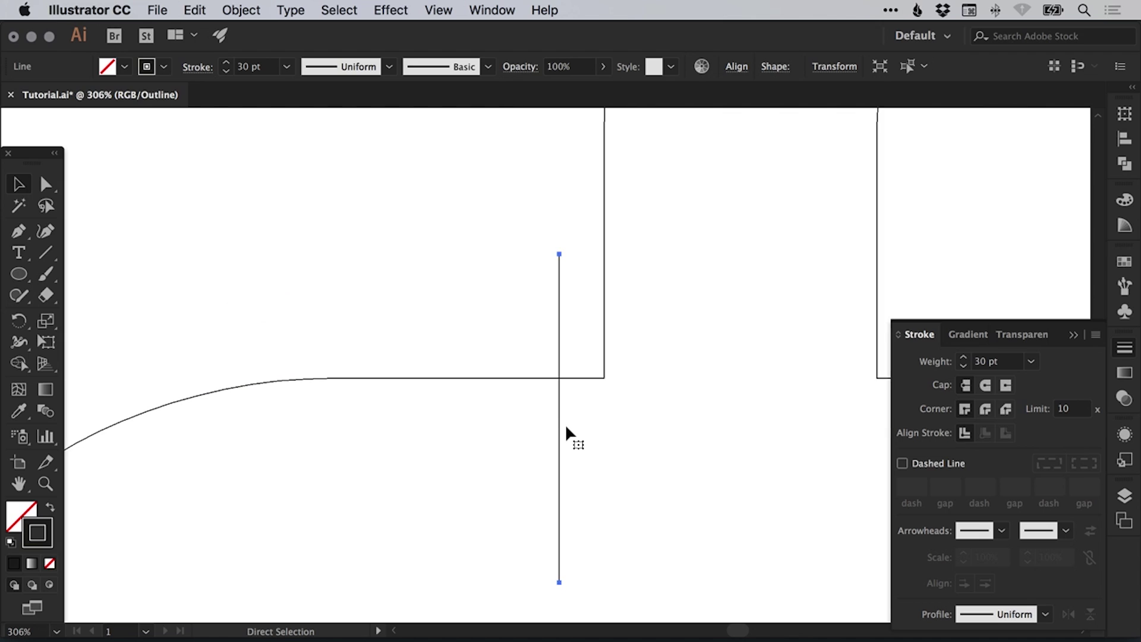
key("super+y")
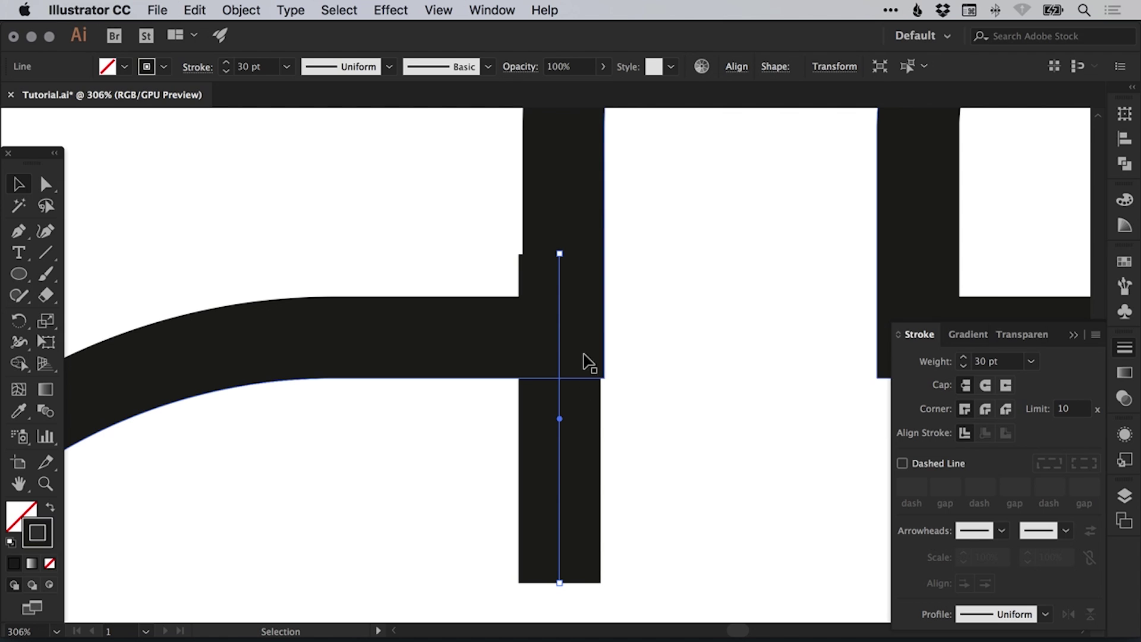
key("z")
left_click(579, 393)
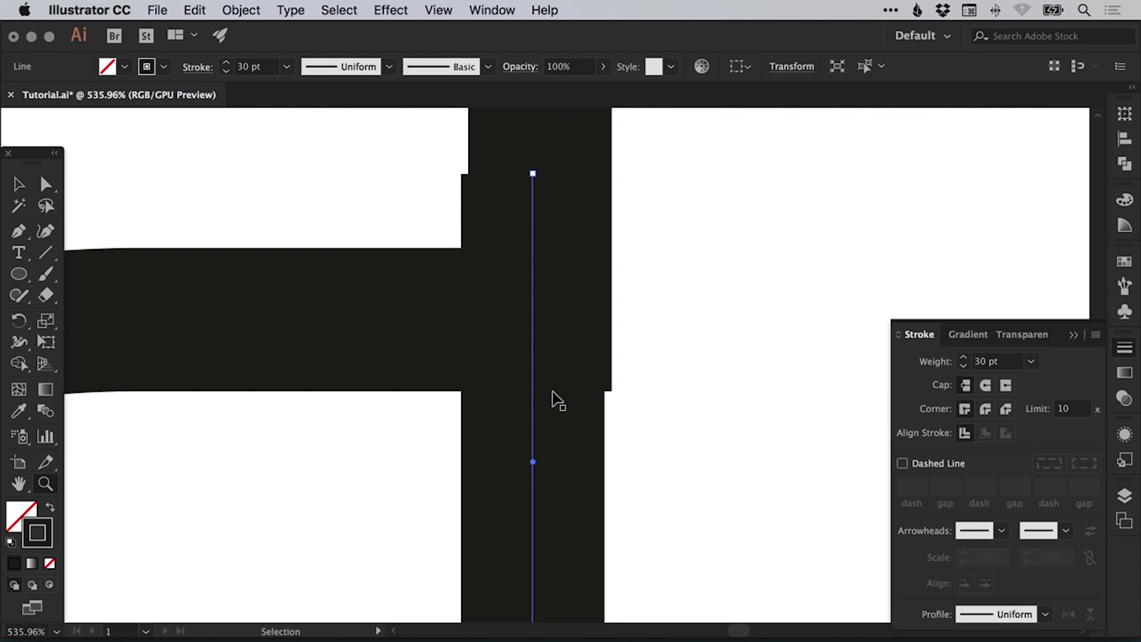
key("super+y")
key("super+minus")
key("super+minus")
key("super+minus")
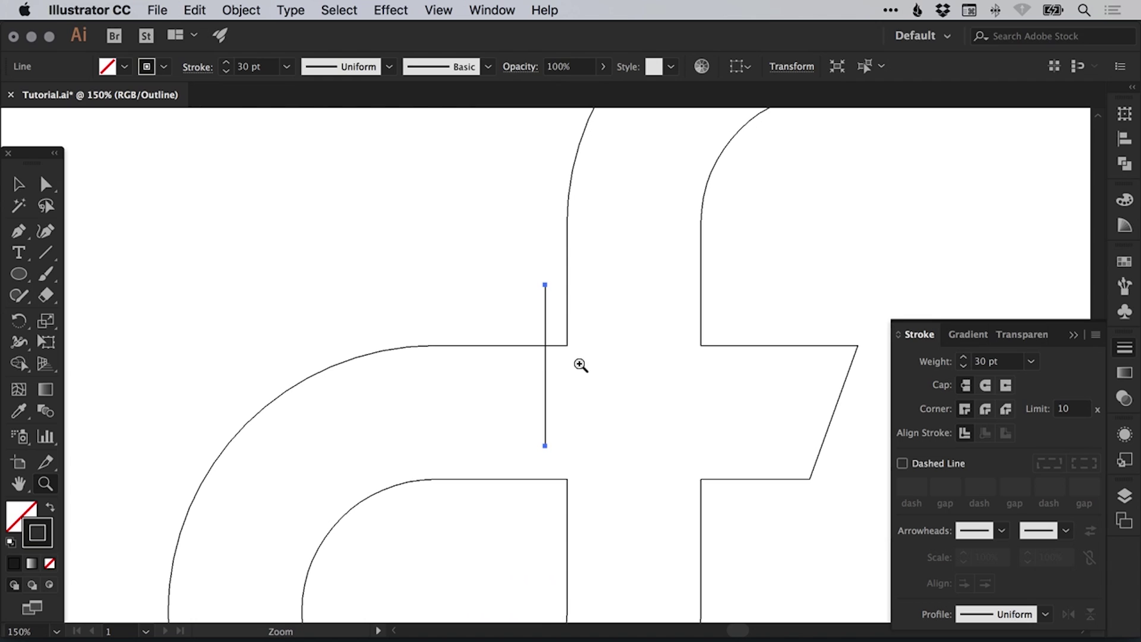
key("v")
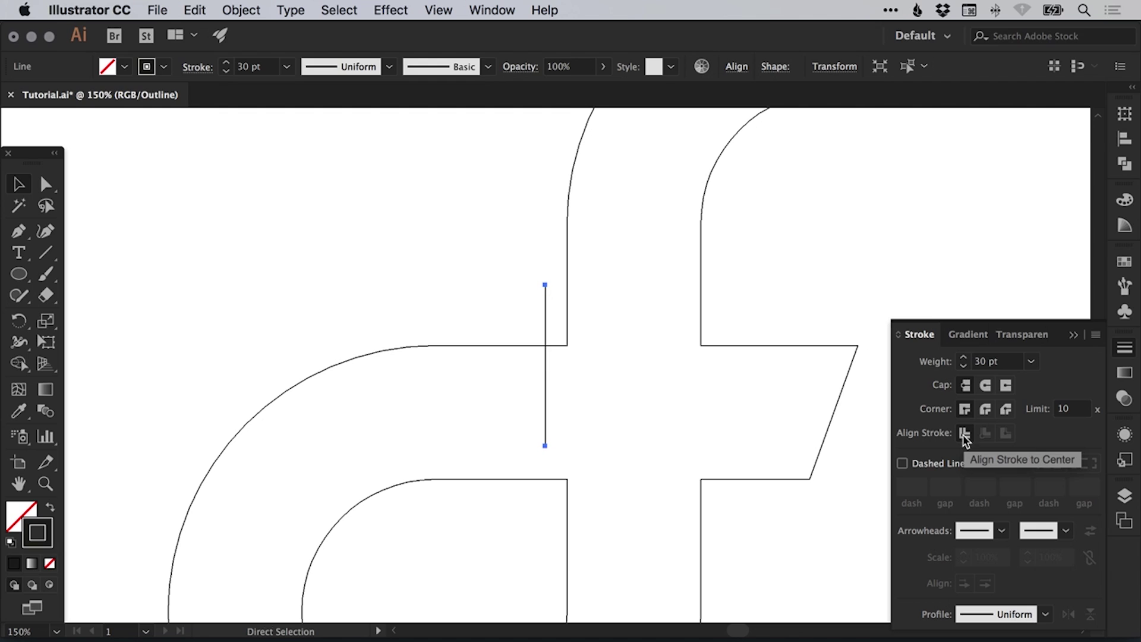
key("super+y")
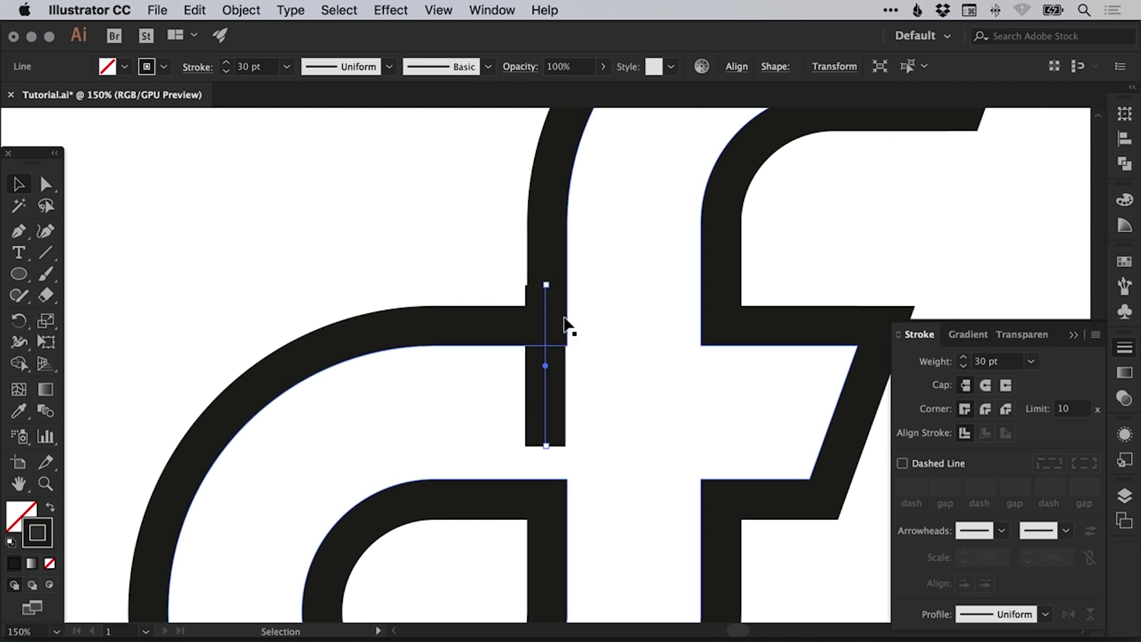
- Set the f outline's stroke to Align Stroke Outside
left_click(545, 236)
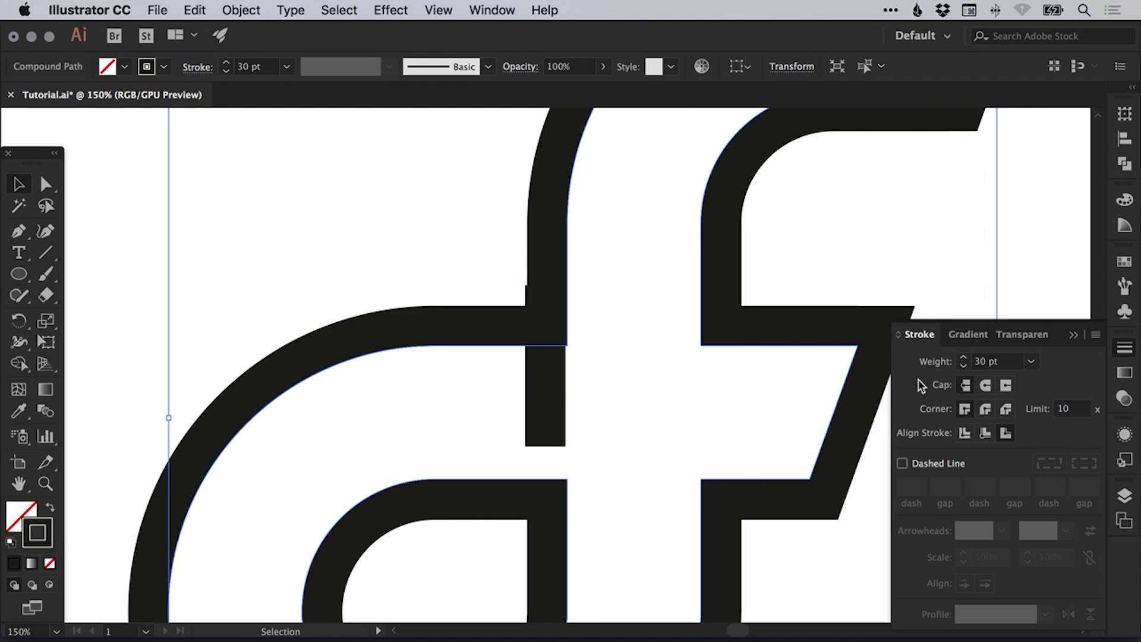
left_click(1006, 439)
key("super+y")
left_click(589, 304)
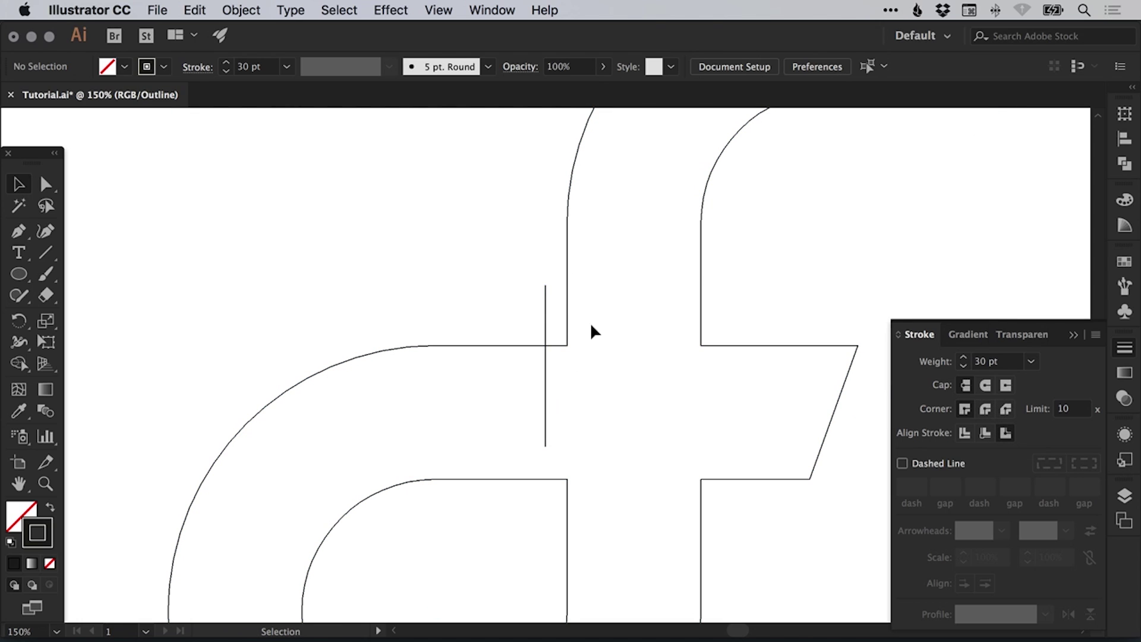
- Position the vertical line snugly against the stem's edge inside the f
key("z")
left_click_drag(474, 274, 585, 420)
key("v")
left_click_drag(536, 369, 593, 379)
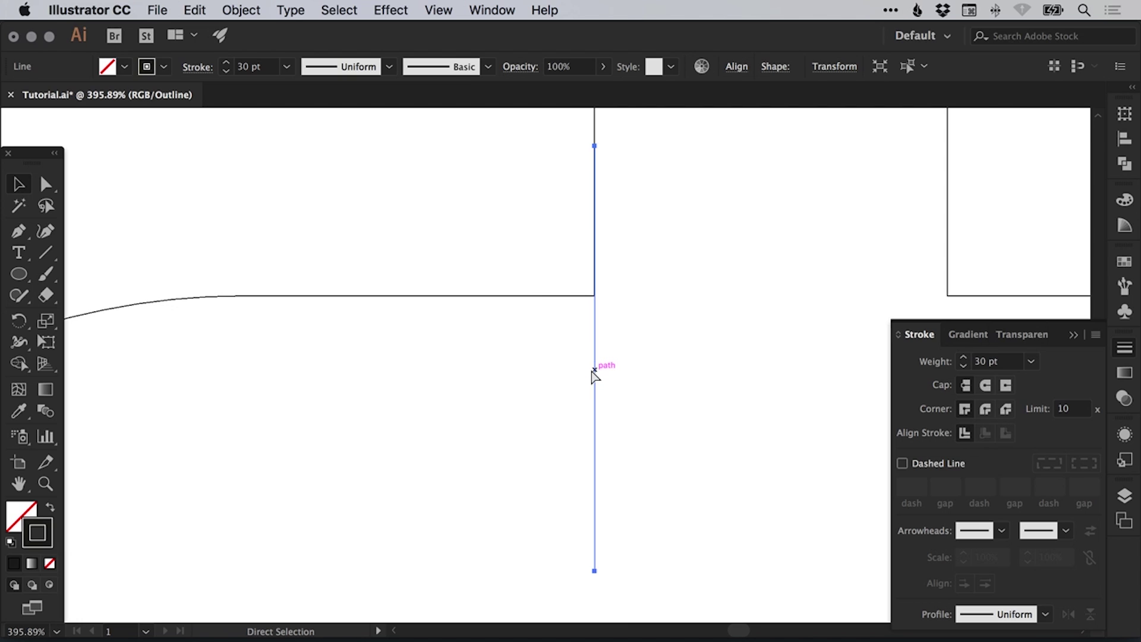
key("super+minus")
key("super+minus")
key("super+minus")
key("super+minus")
key("super+y")
left_click(814, 276)
left_click_drag(534, 364, 520, 364)
key("z")
left_click_drag(462, 287, 605, 479)
left_click_drag(427, 193, 573, 380)
- Turn off Smart Guides and nudge the vertical line slightly
key("space")
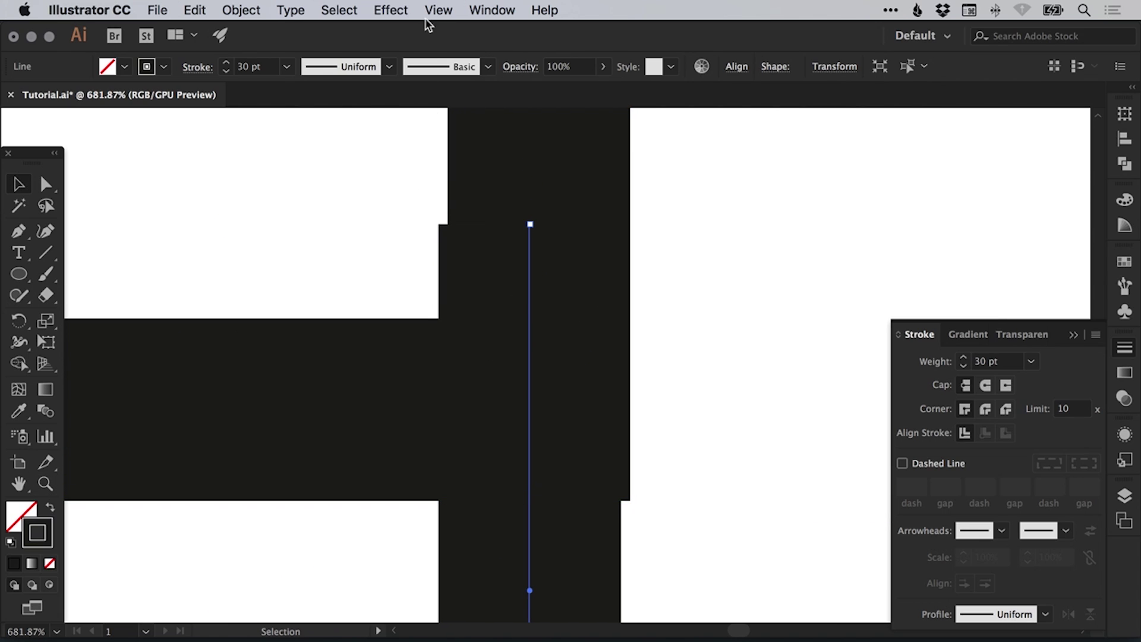
left_click(438, 10)
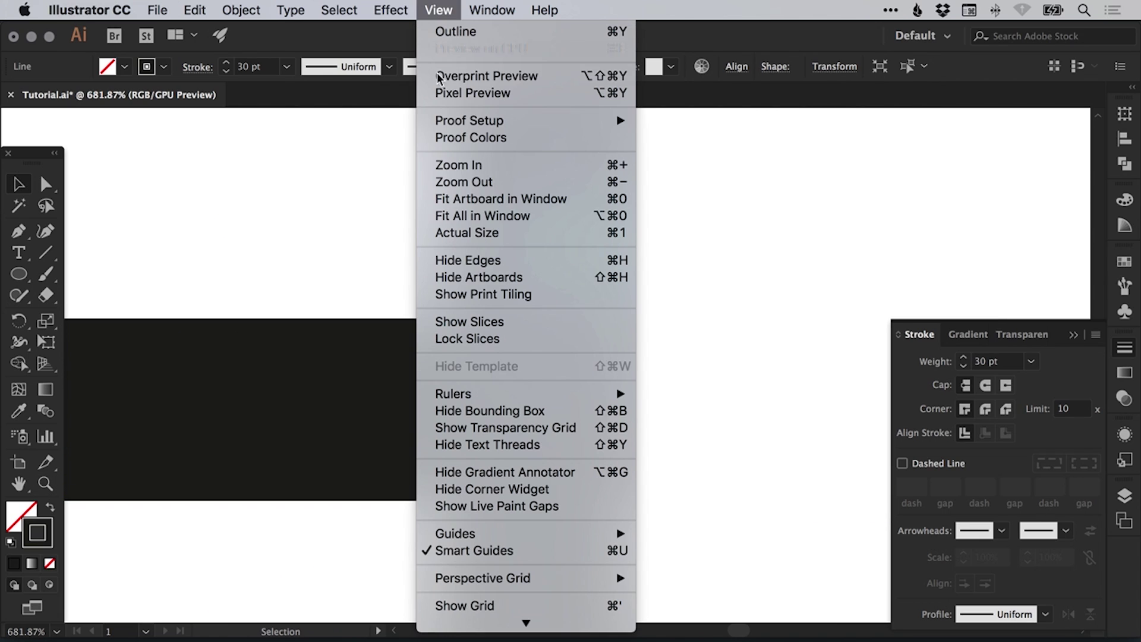
left_click(478, 550)
key("z")
left_click_drag(425, 275, 634, 353)
key("v")
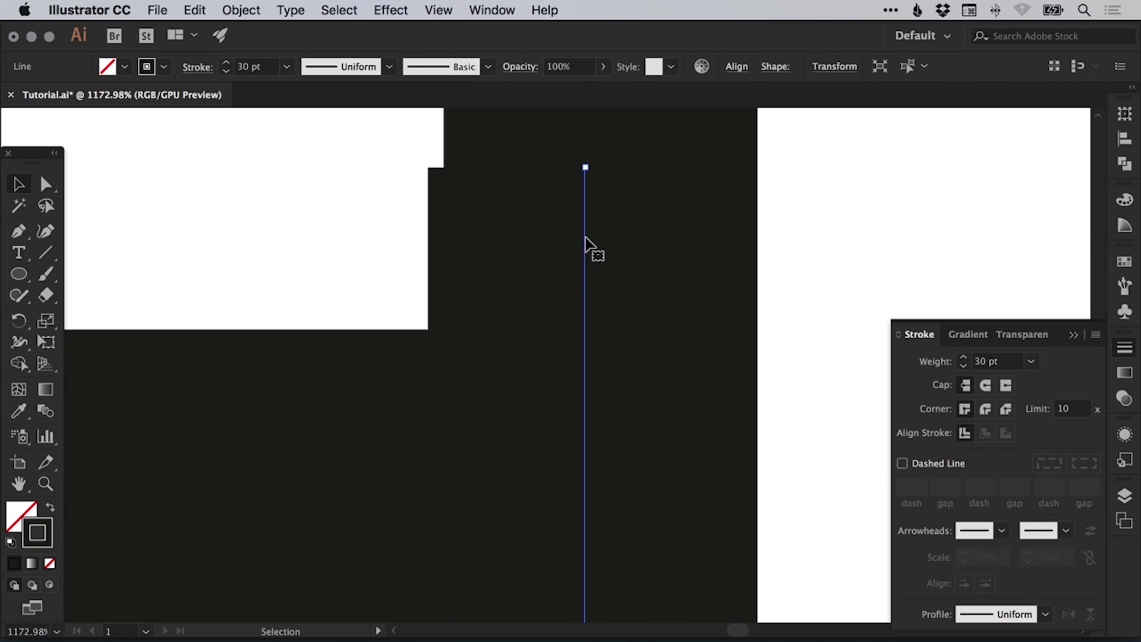
key("space")
left_click_drag(591, 247, 578, 277)
- At higher magnification, fine-tune the line's position, shifting it about 5 px left
key("z")
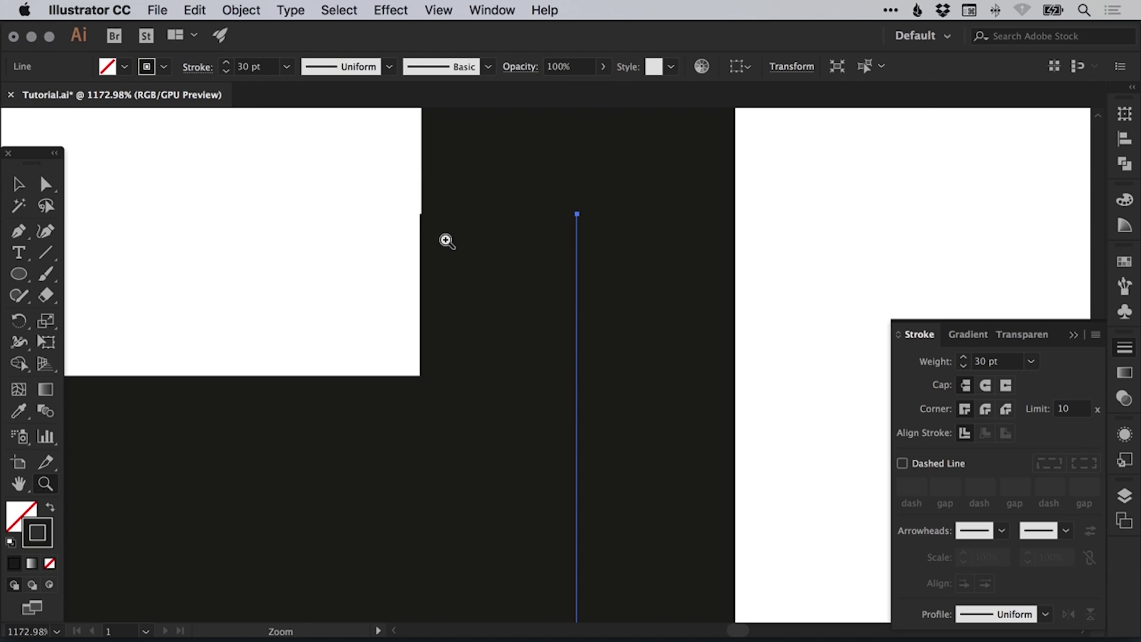
left_click_drag(351, 171, 595, 372)
key("v")
left_click_drag(620, 280, 624, 284)
key("z")
left_click_drag(532, 156, 886, 343)
key("v")
scroll(594, 286, "left", 3)
scroll(594, 285, "up", 2)
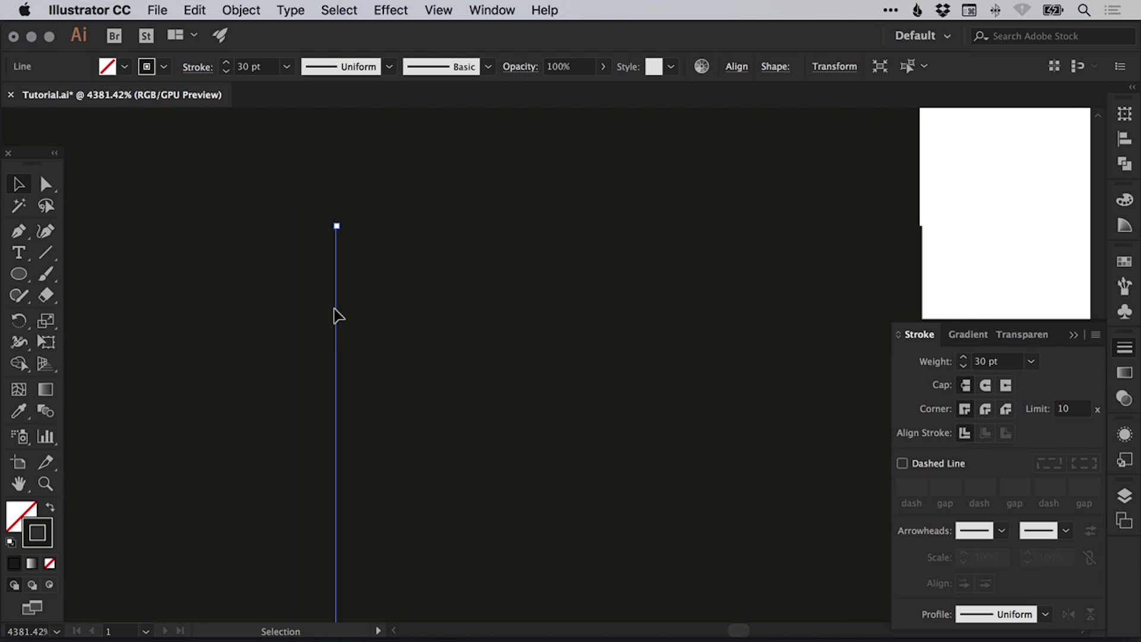
left_click_drag(334, 314, 332, 314)
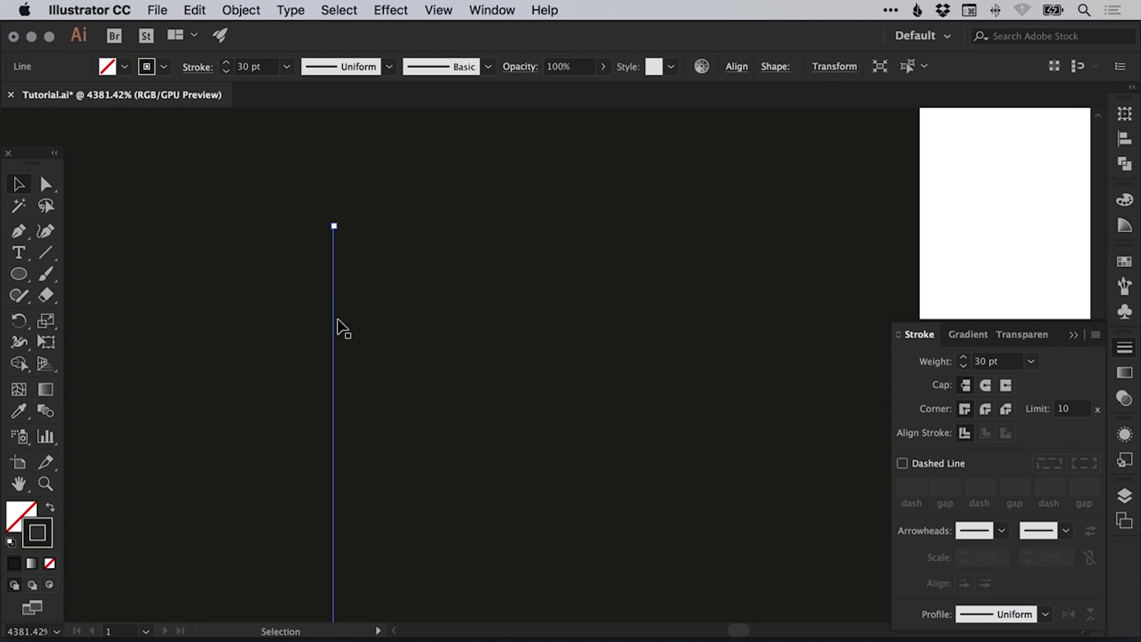
key("super+minus")
key("super+minus")
key("super+minus")
key("super+minus")
key("super+minus")
key("super+minus")
key("super+minus")
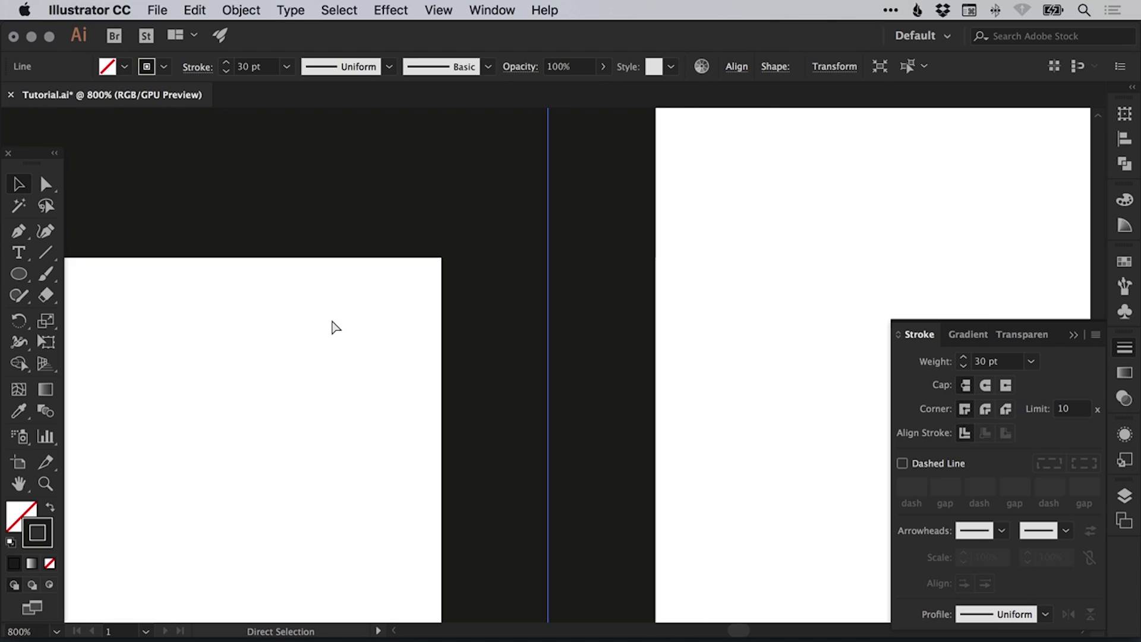
key("super+minus")
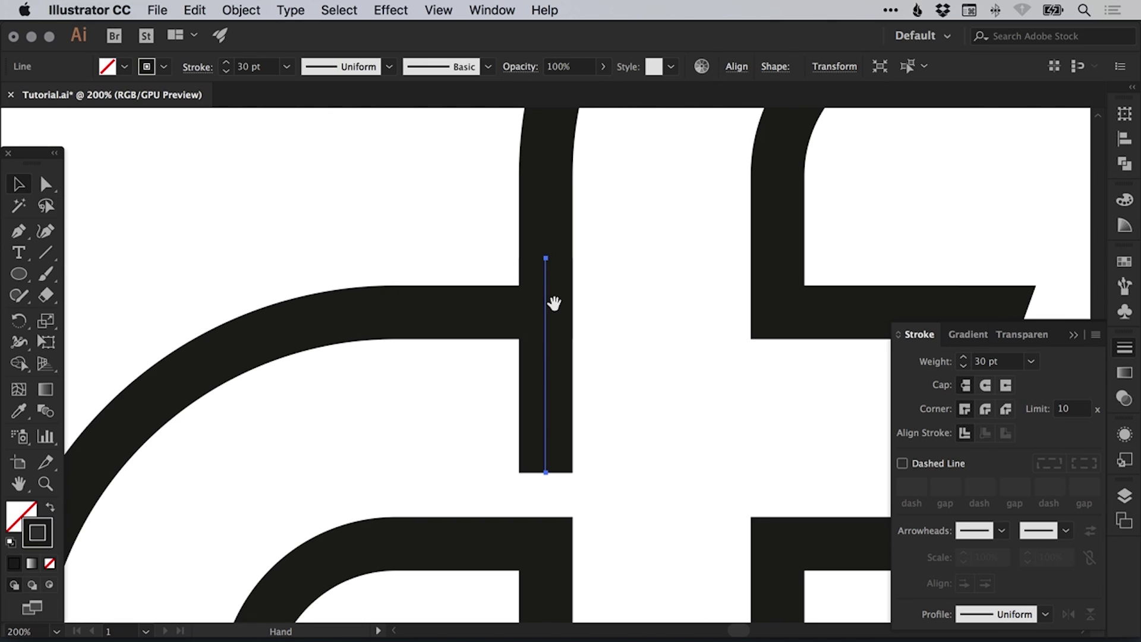
left_click_drag(550, 305, 545, 371)
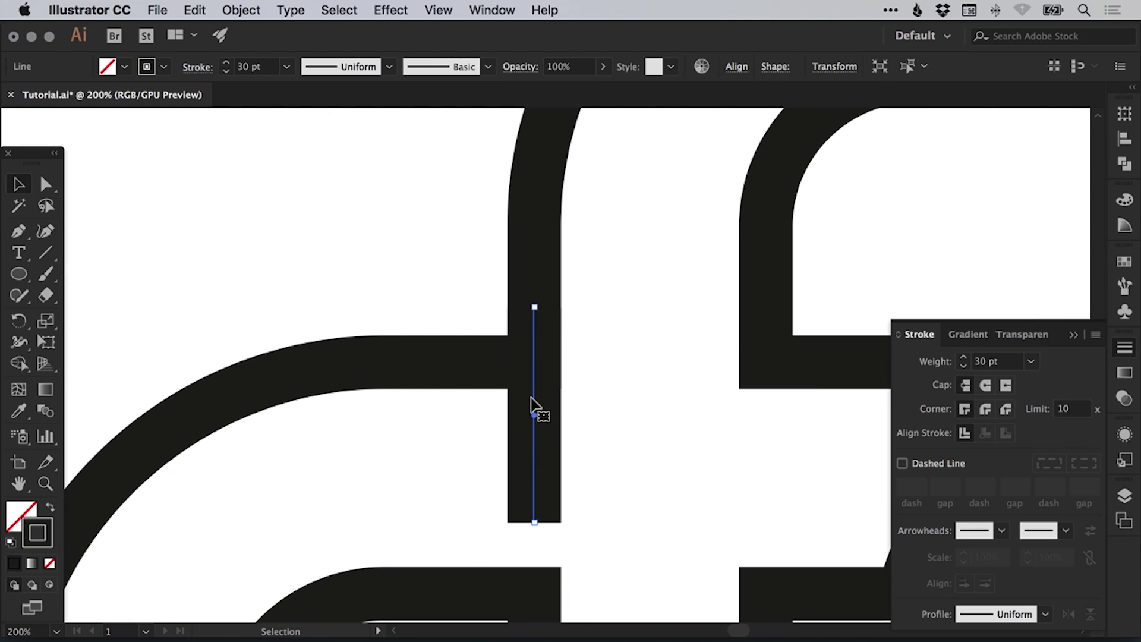
- Turn Smart Guides back on and drag the line's bottom anchor down to the lower curve
left_click(439, 10)
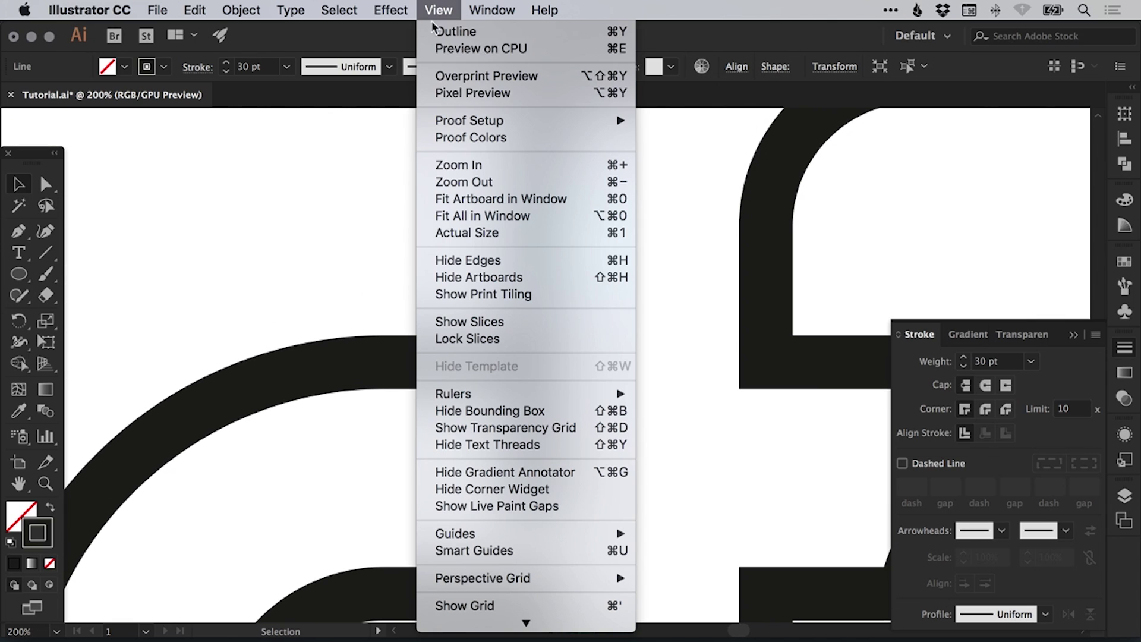
left_click(435, 547)
scroll(469, 307, "down", 5)
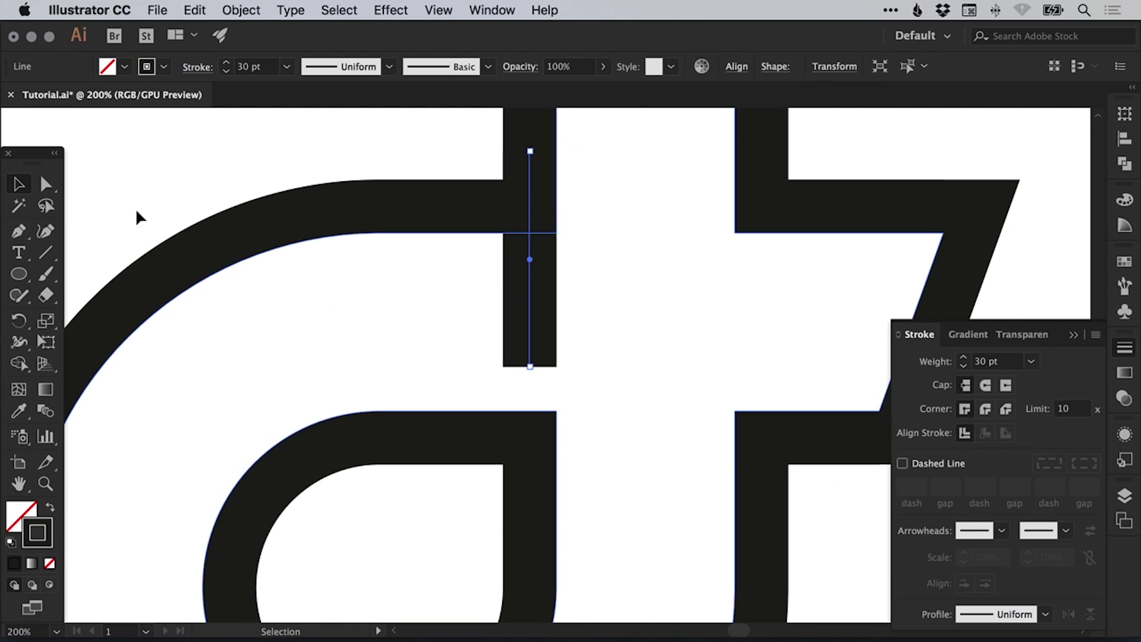
key("a")
left_click(421, 341)
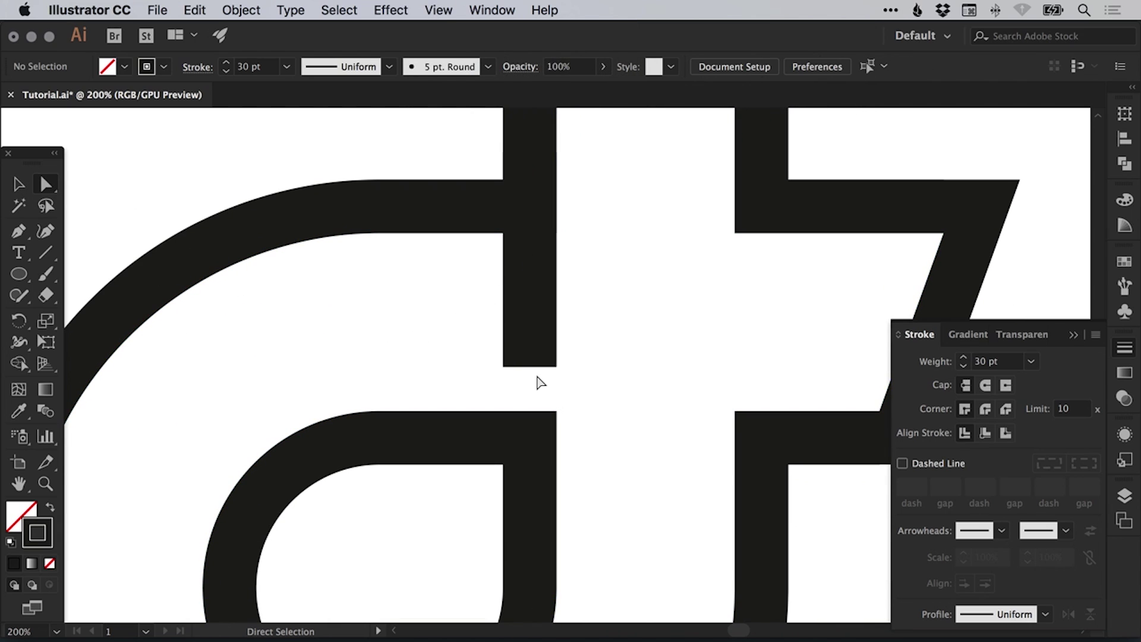
left_click(529, 367)
left_click_drag(530, 367, 530, 423)
left_click(426, 351)
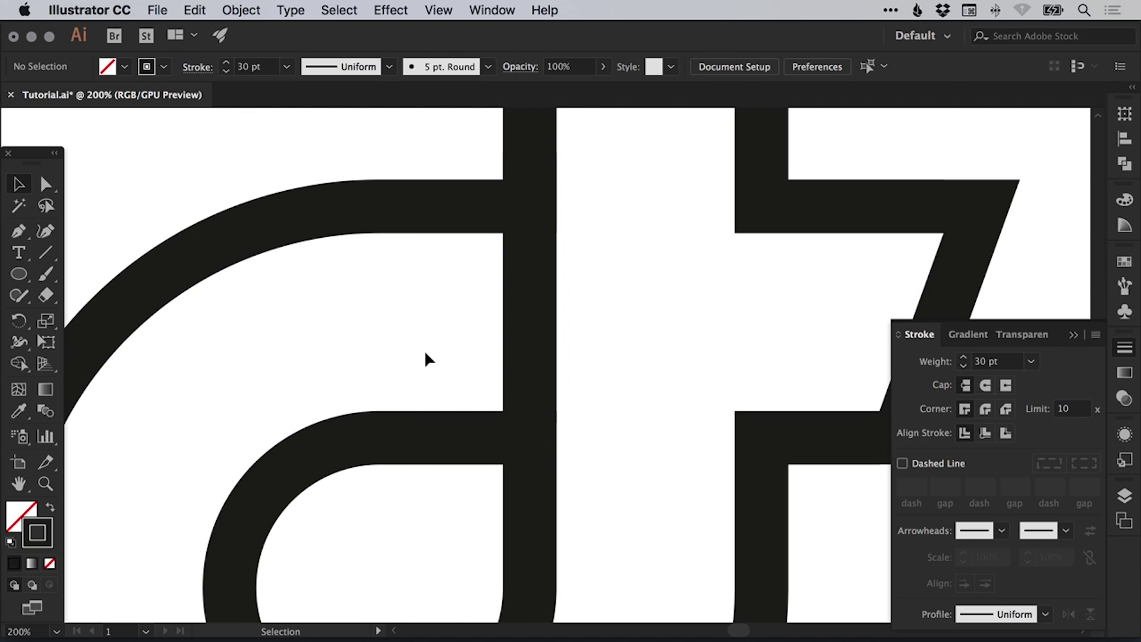
key("super+minus")
key("super+minus")
key("super+minus")
key("super+minus")
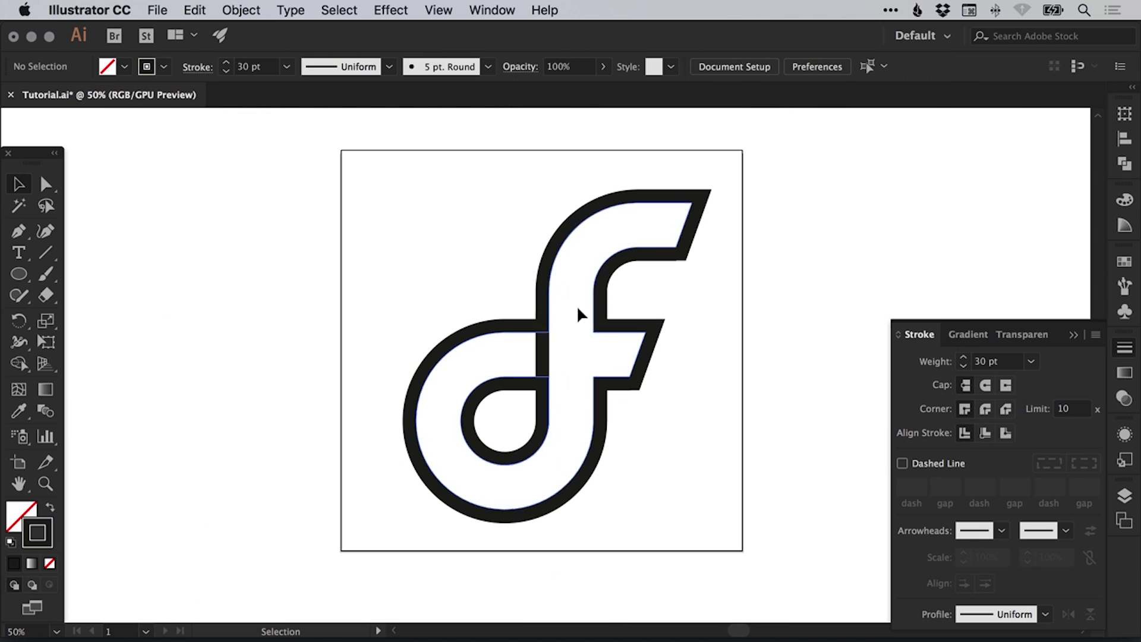
- Select all letter shapes, apply Expand Appearance, then Expand with Fill and Stroke
key("super+y")
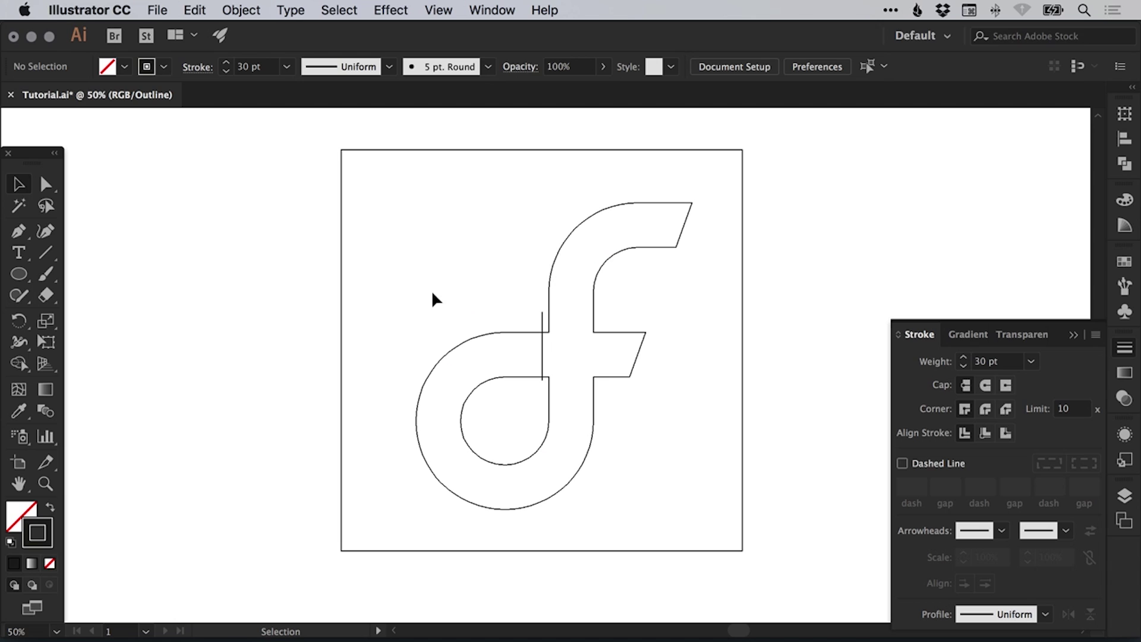
key("a")
key("super+y")
key("v")
left_click_drag(395, 184, 707, 521)
left_click(242, 11)
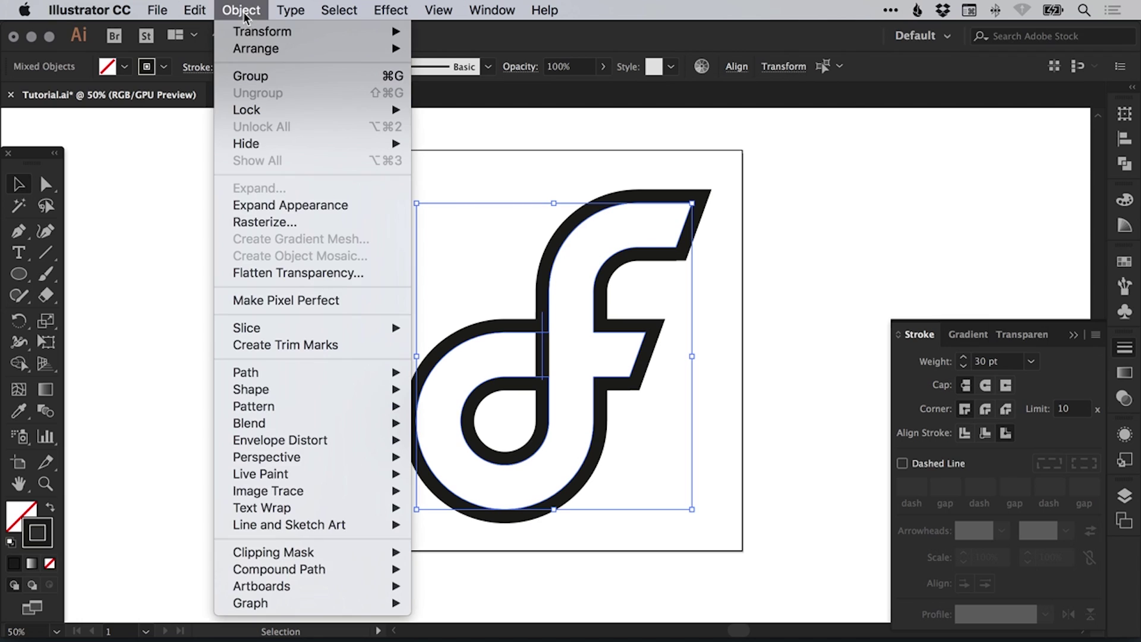
left_click(271, 205)
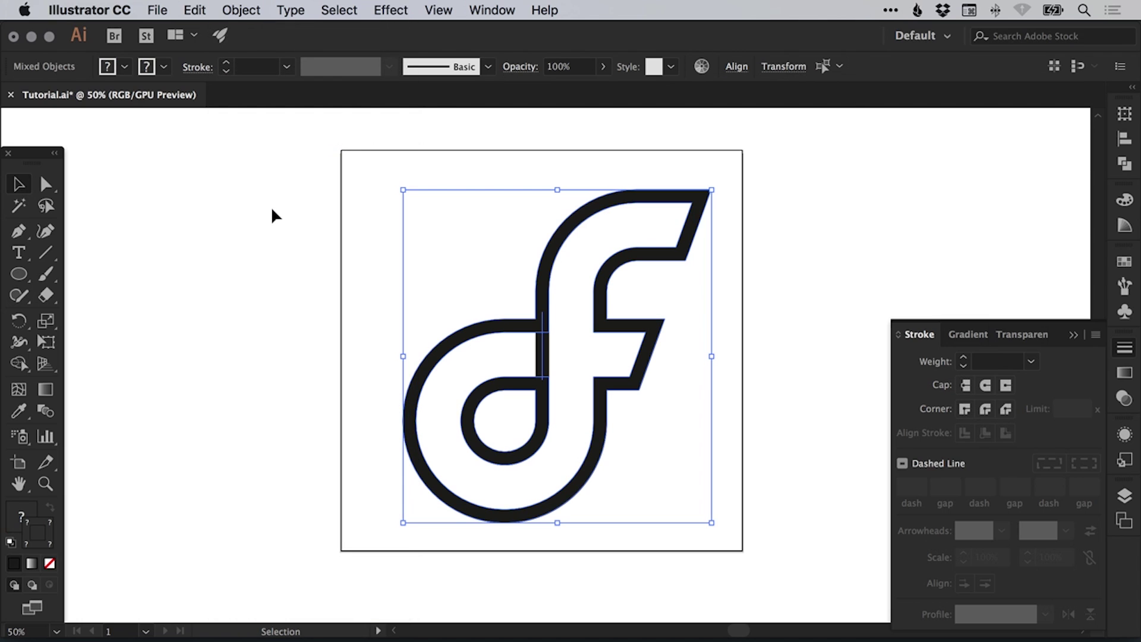
left_click(249, 12)
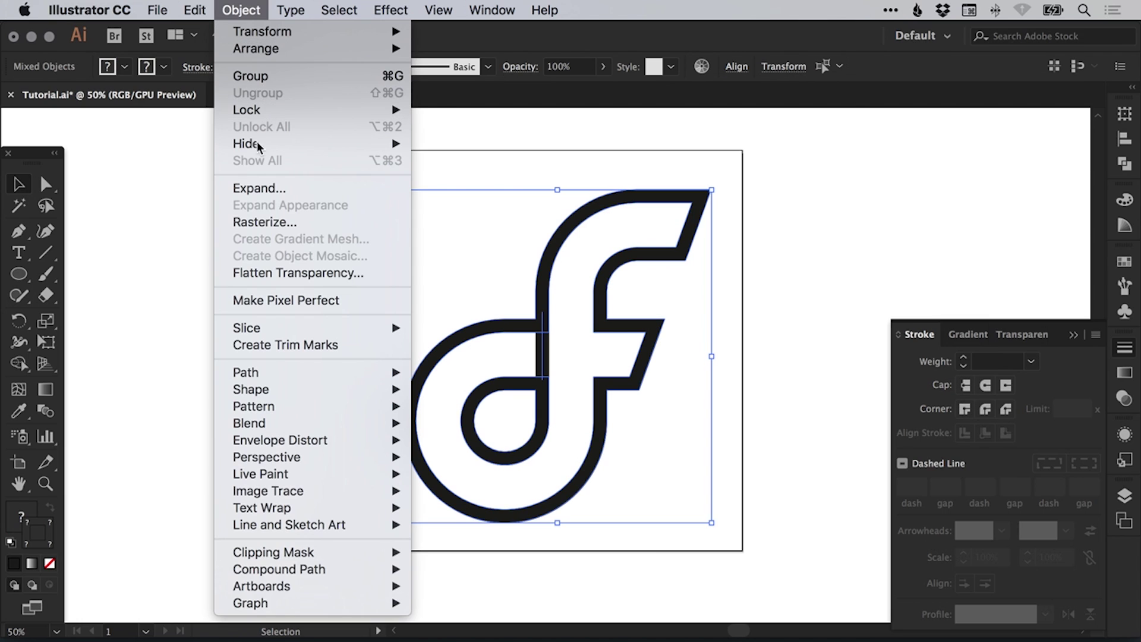
left_click(255, 189)
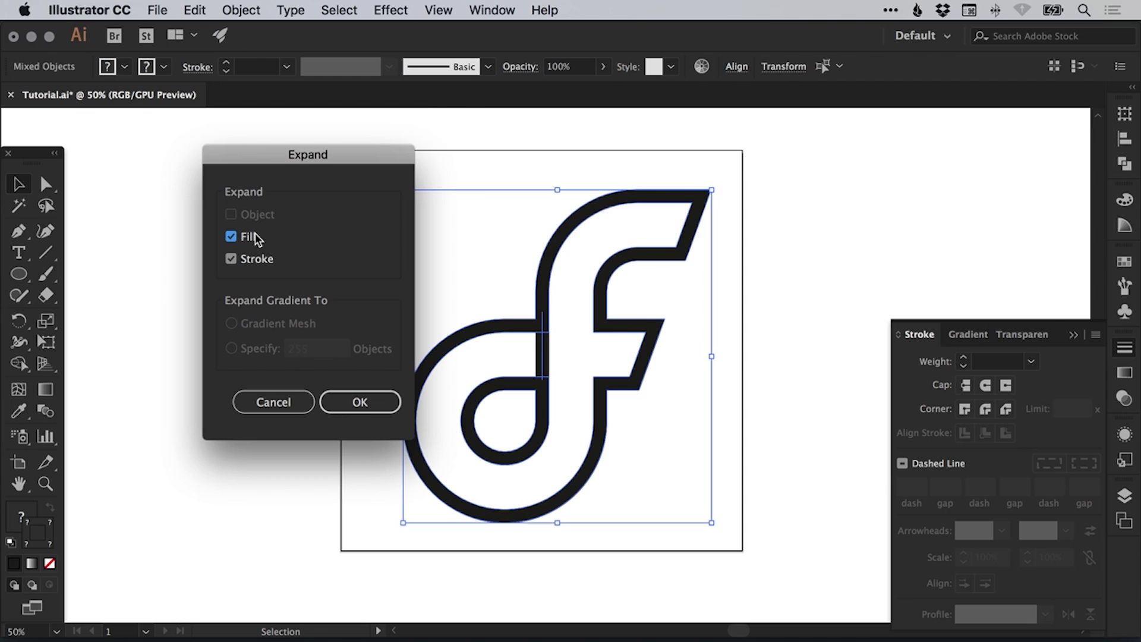
left_click(365, 398)
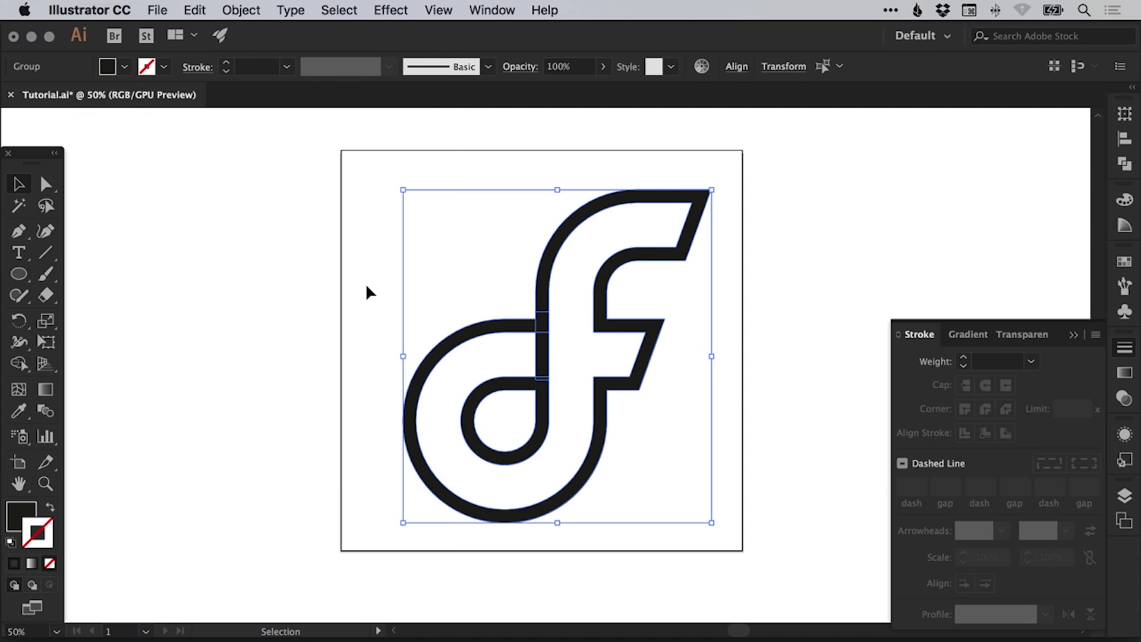
- Deselect the group and inspect the stem's small overlap rectangle in Outline view
left_click(240, 10)
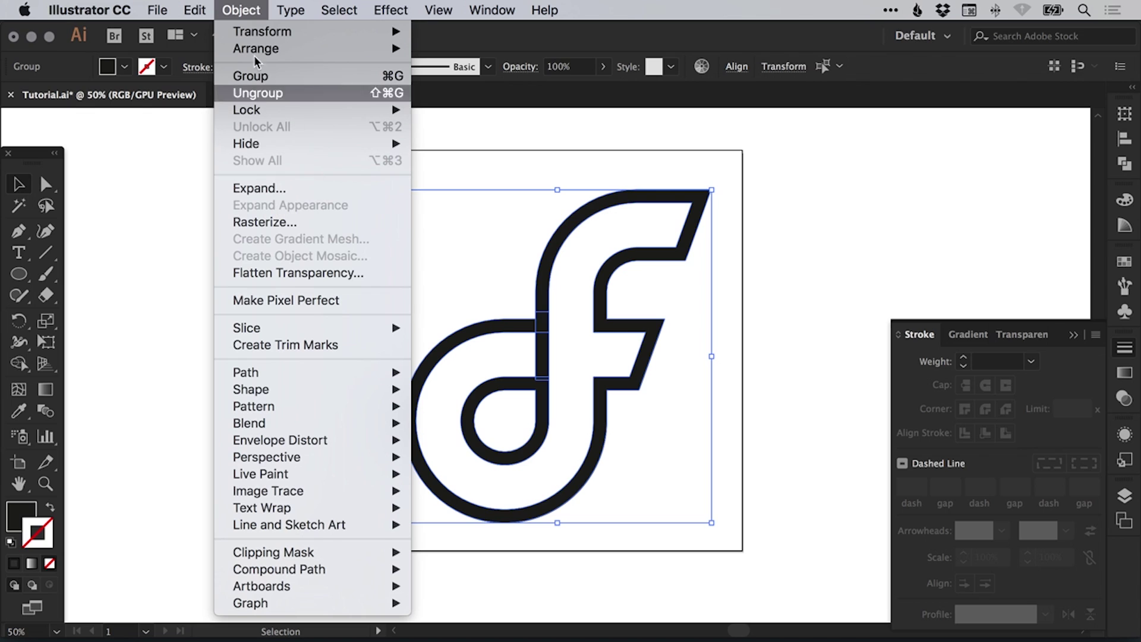
left_click(238, 10)
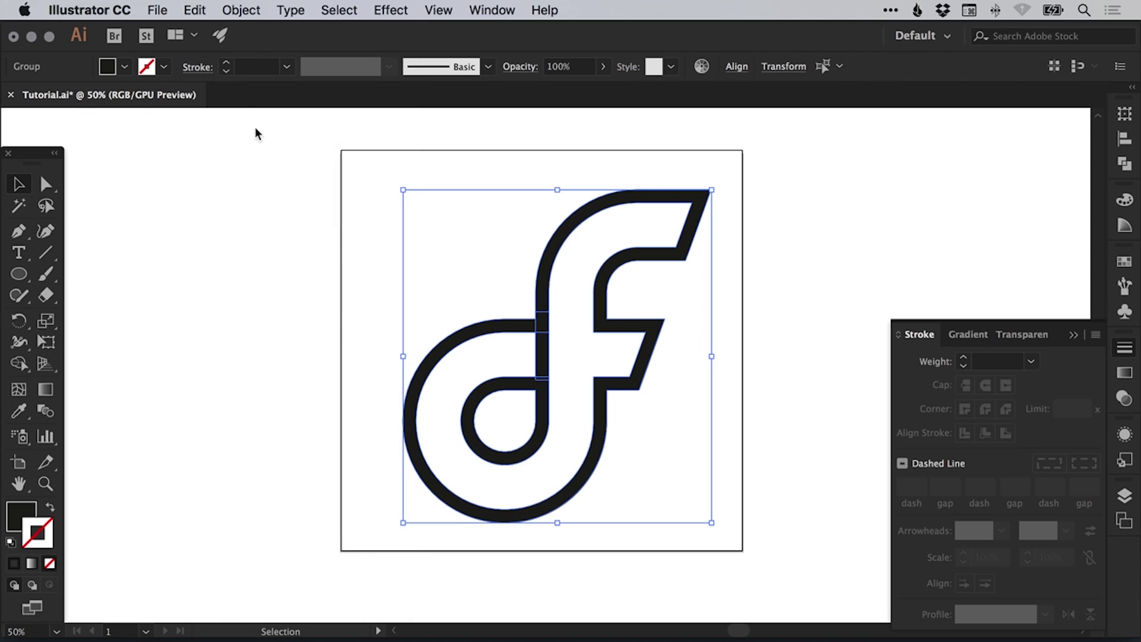
left_click(768, 288)
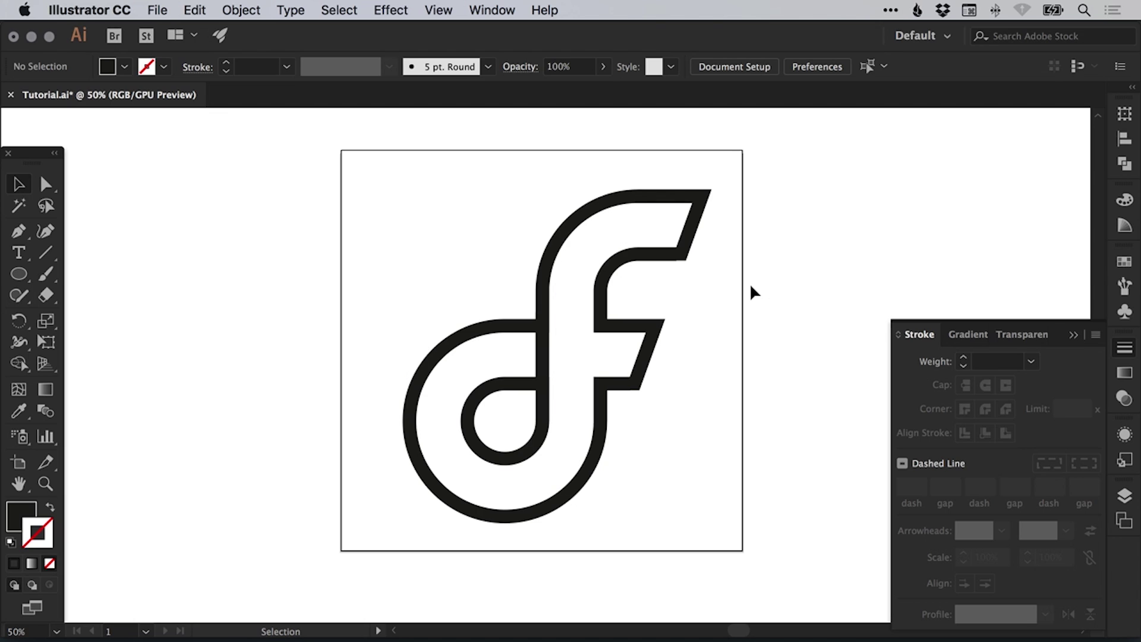
key("super+y")
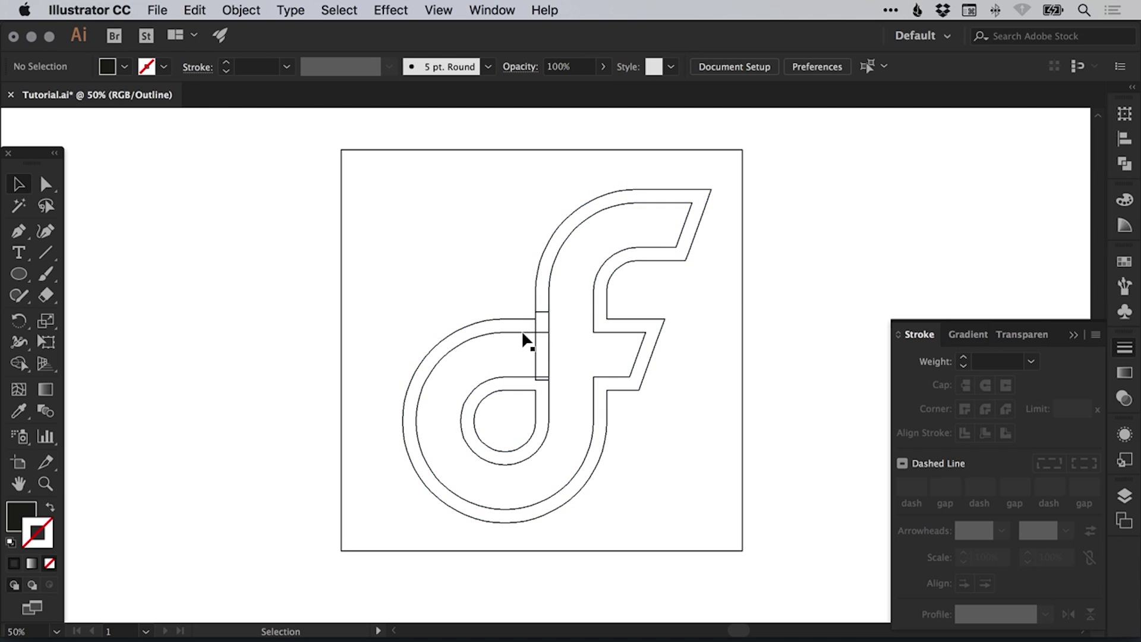
left_click(548, 351)
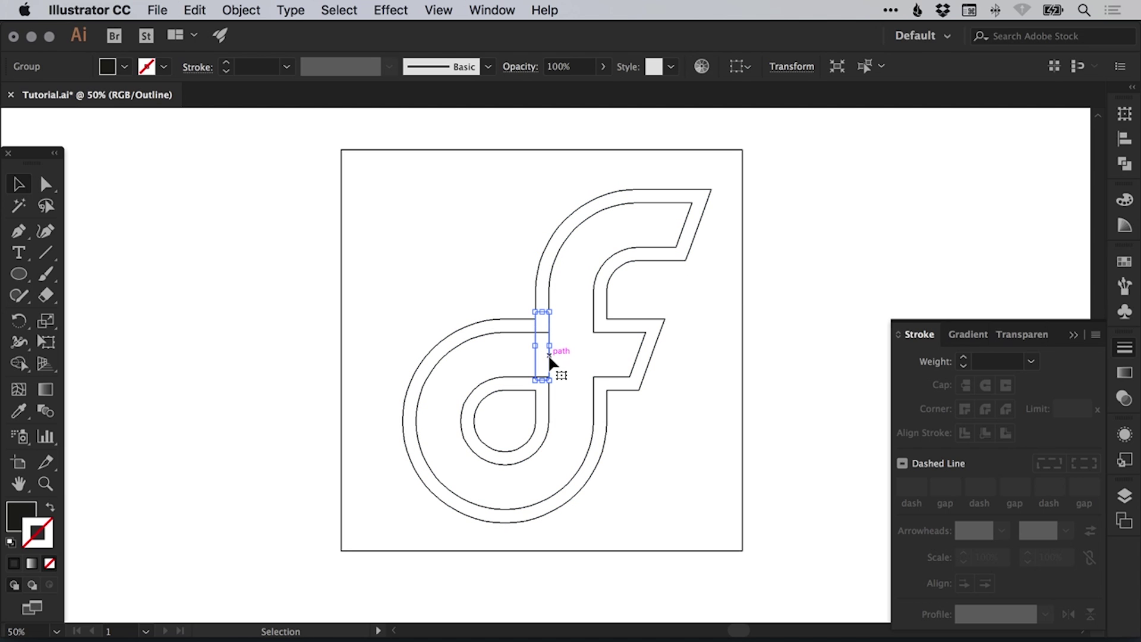
- Select all the outlined d-f pieces and unite them into one shape with Pathfinder
left_click_drag(548, 354, 574, 387)
key("super+z")
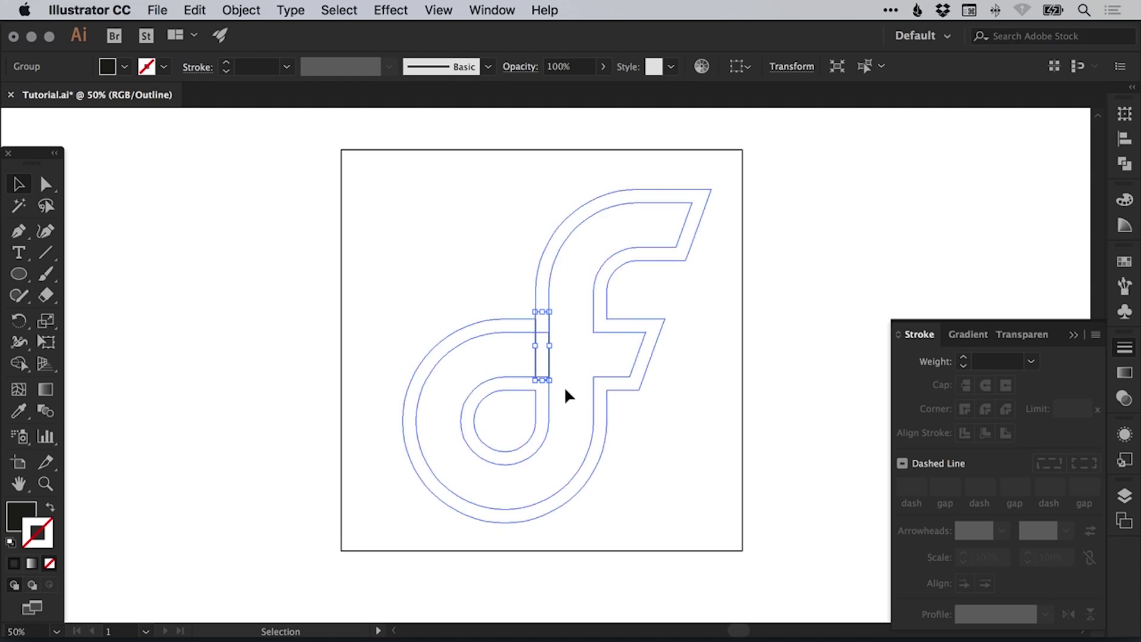
key("super+y")
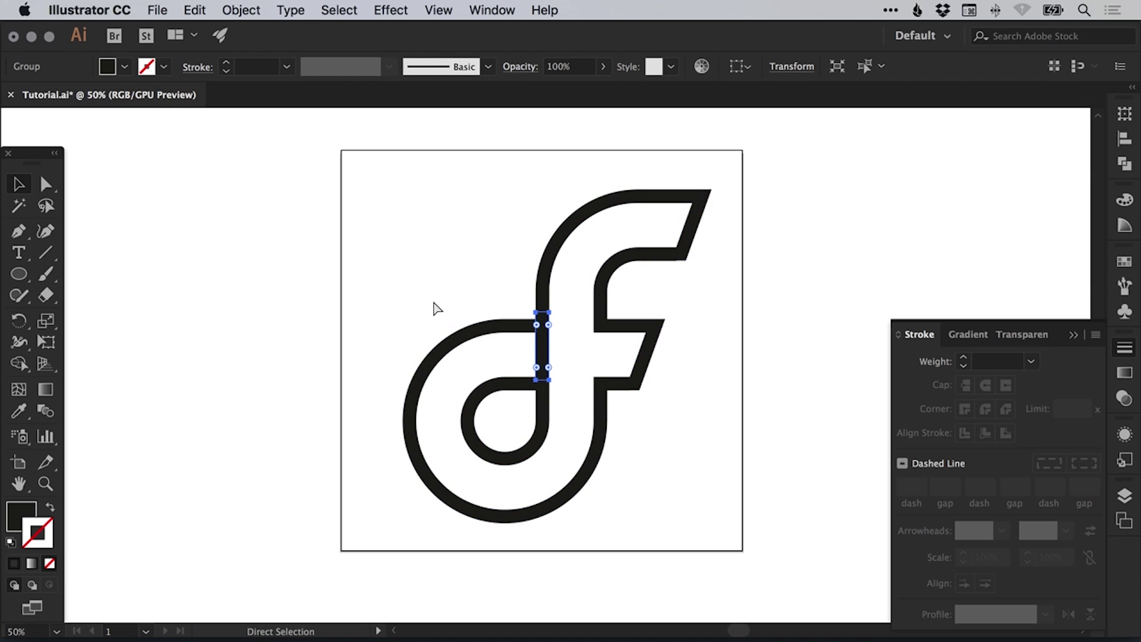
left_click_drag(389, 228, 666, 446)
left_click(1123, 163)
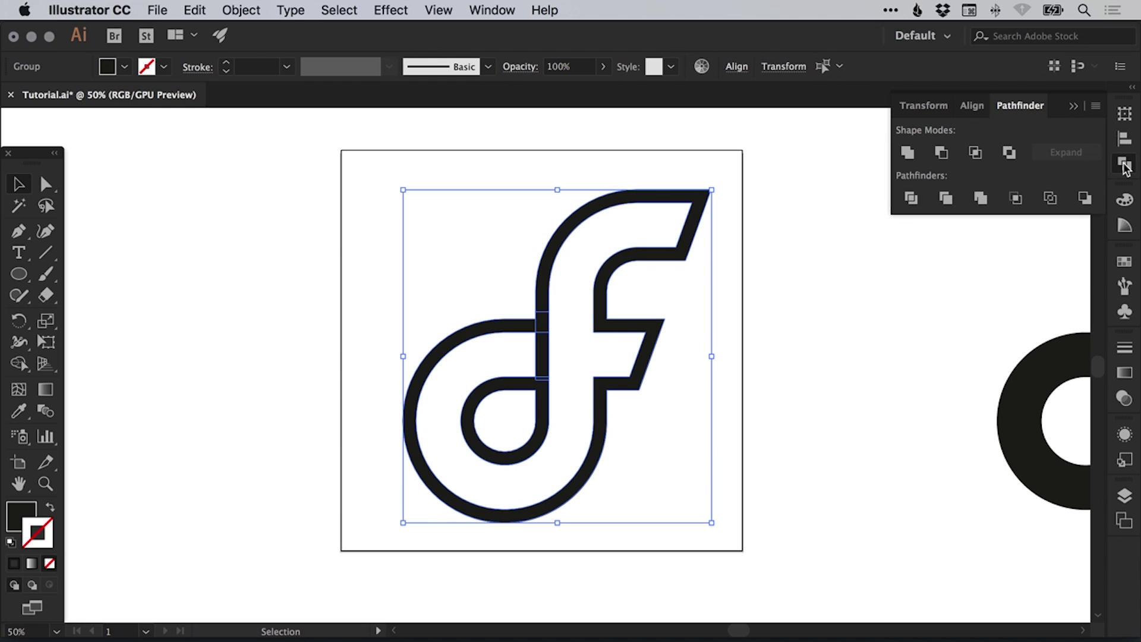
left_click(907, 153)
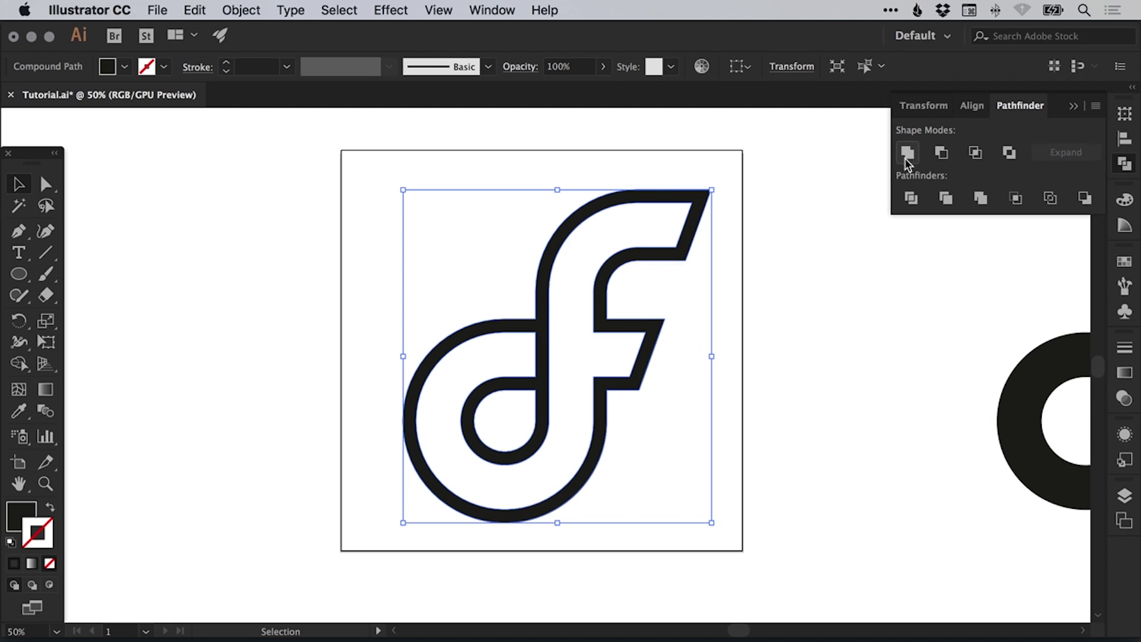
- Check the merged shape in Outline view, then return to the filled preview
key("super+y")
left_click(832, 353)
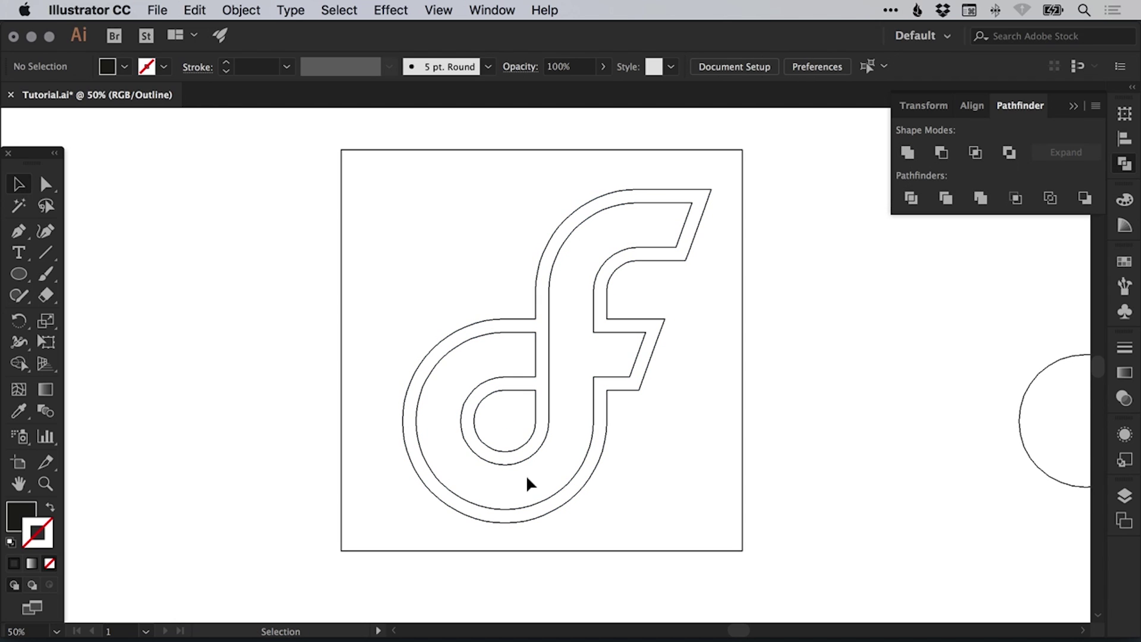
left_click(1125, 165)
key("super+y")
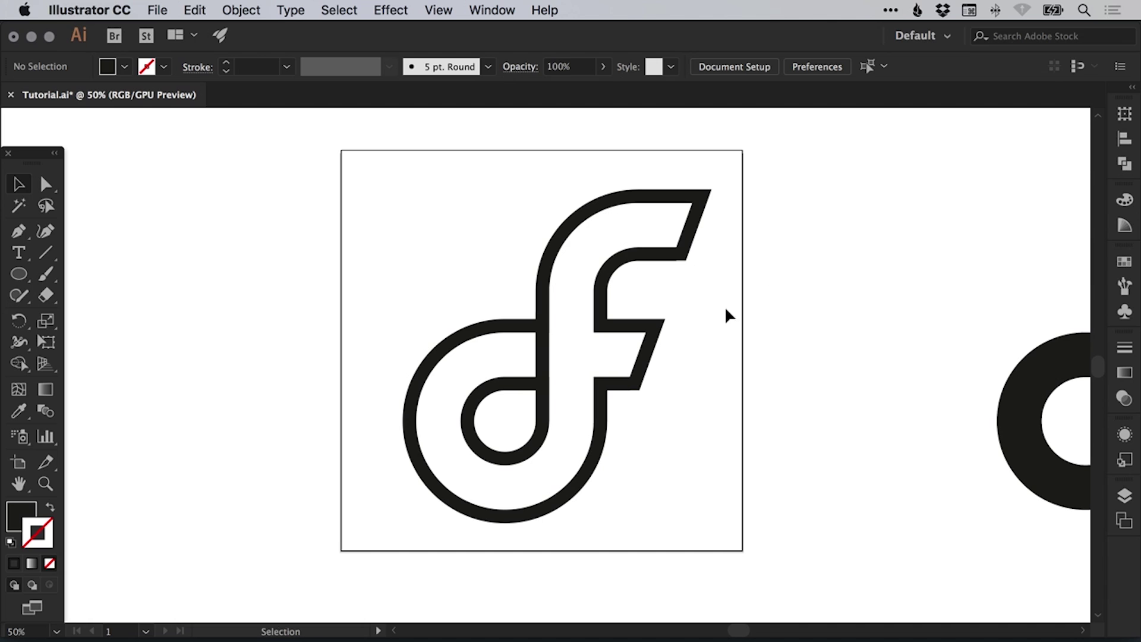
- Alt-drag a spare copy of the merged d-f up and right of the artboard
left_click_drag(575, 367, 479, 426)
left_click_drag(435, 376, 473, 344)
left_click_drag(357, 384, 848, 267)
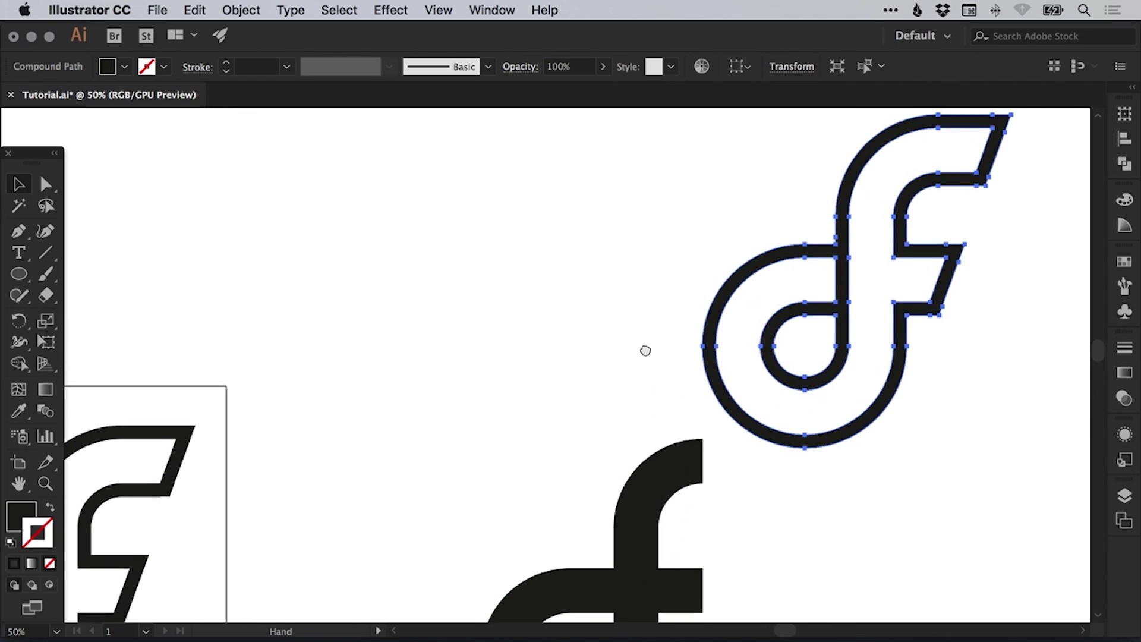
left_click_drag(644, 349, 692, 313)
scroll(642, 330, "left", 5)
scroll(642, 331, "down", 3)
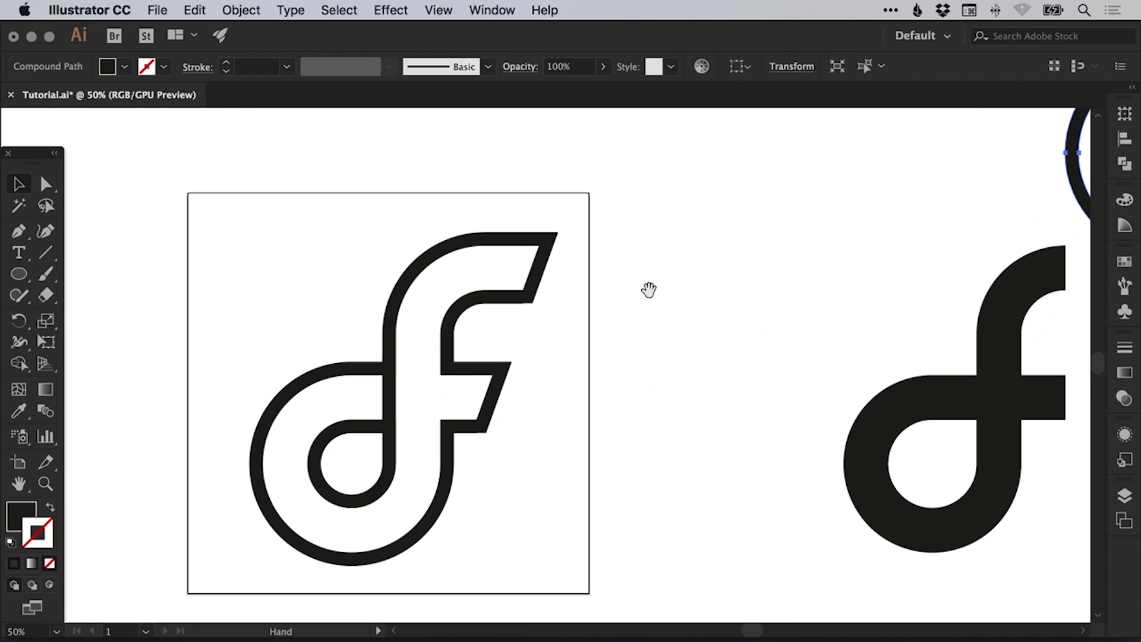
key("super+0")
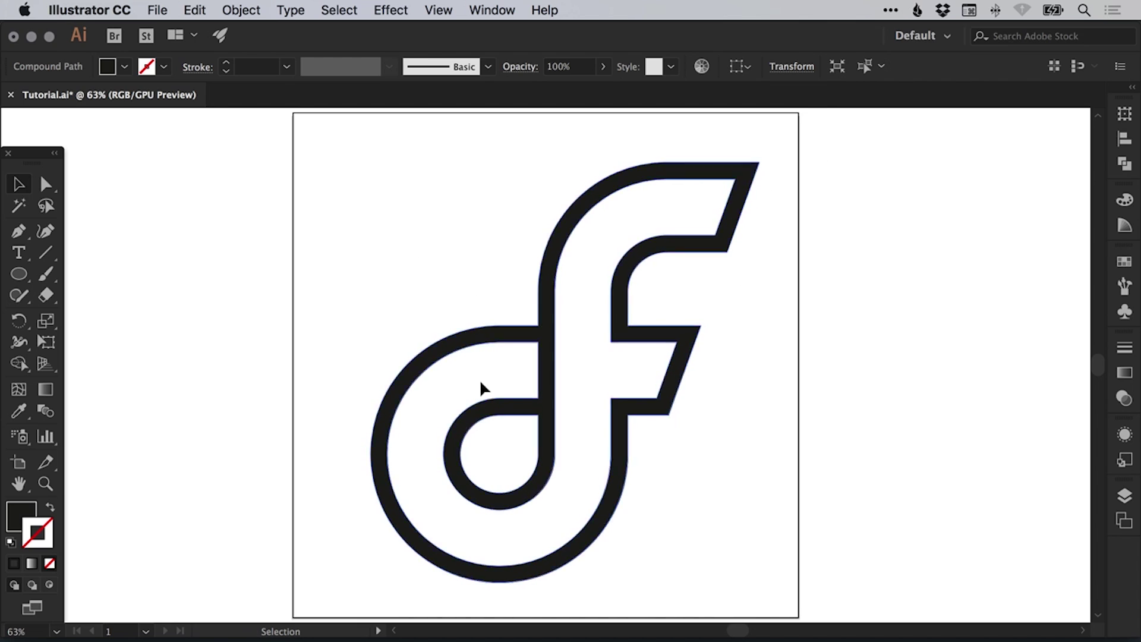
- Scale the merged d-f down and centre it horizontally and vertically to the artboard
left_click_drag(469, 292, 578, 380)
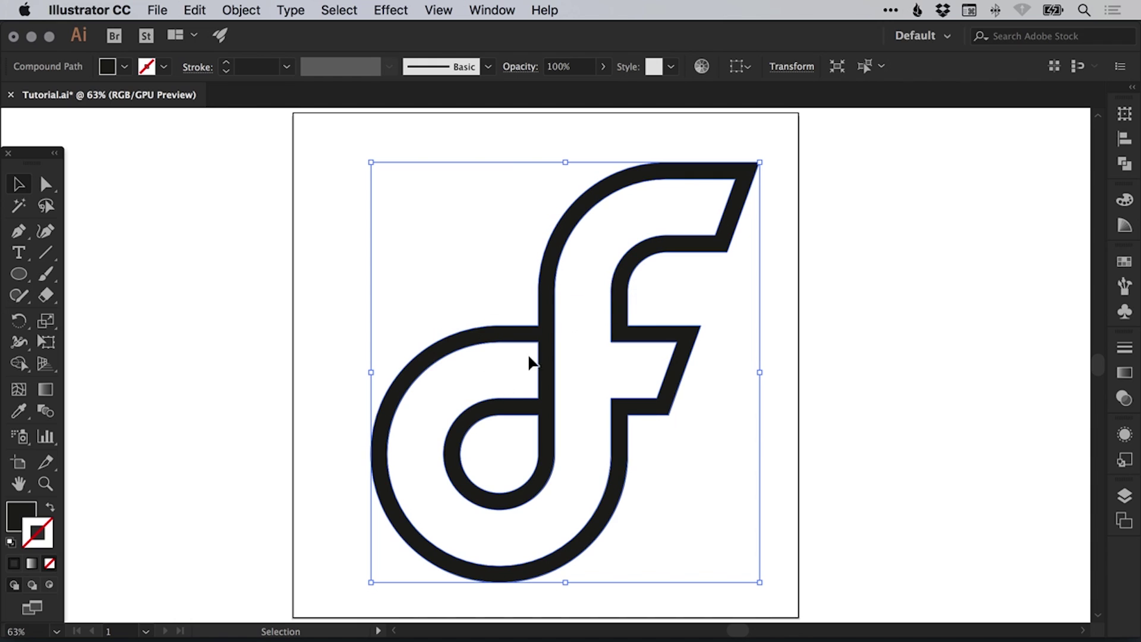
left_click_drag(764, 163, 707, 228)
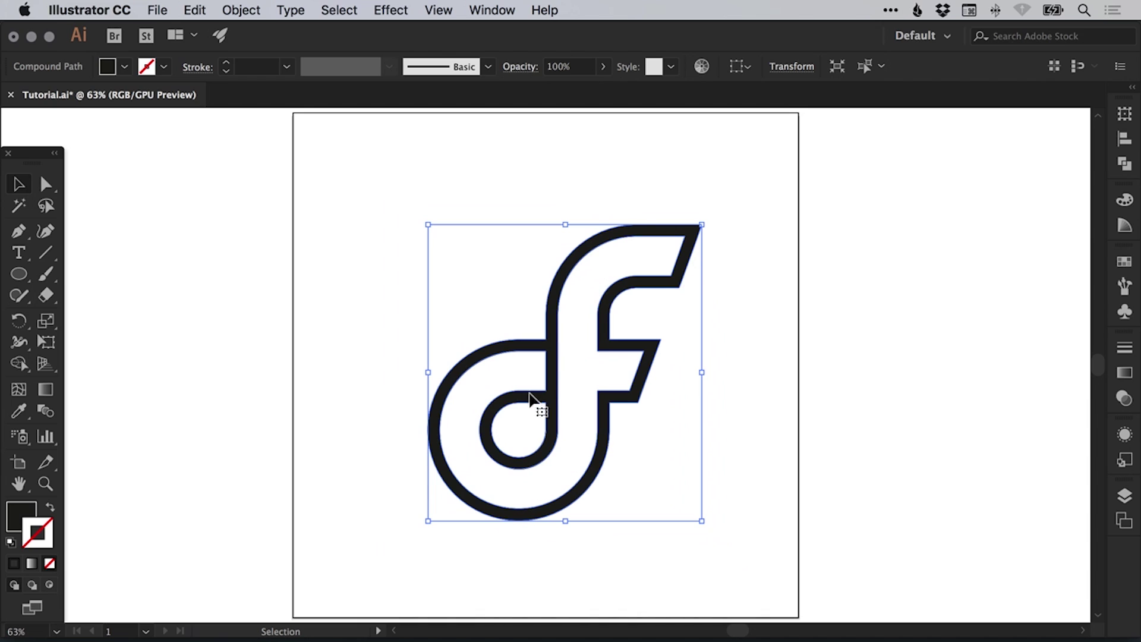
left_click(740, 69)
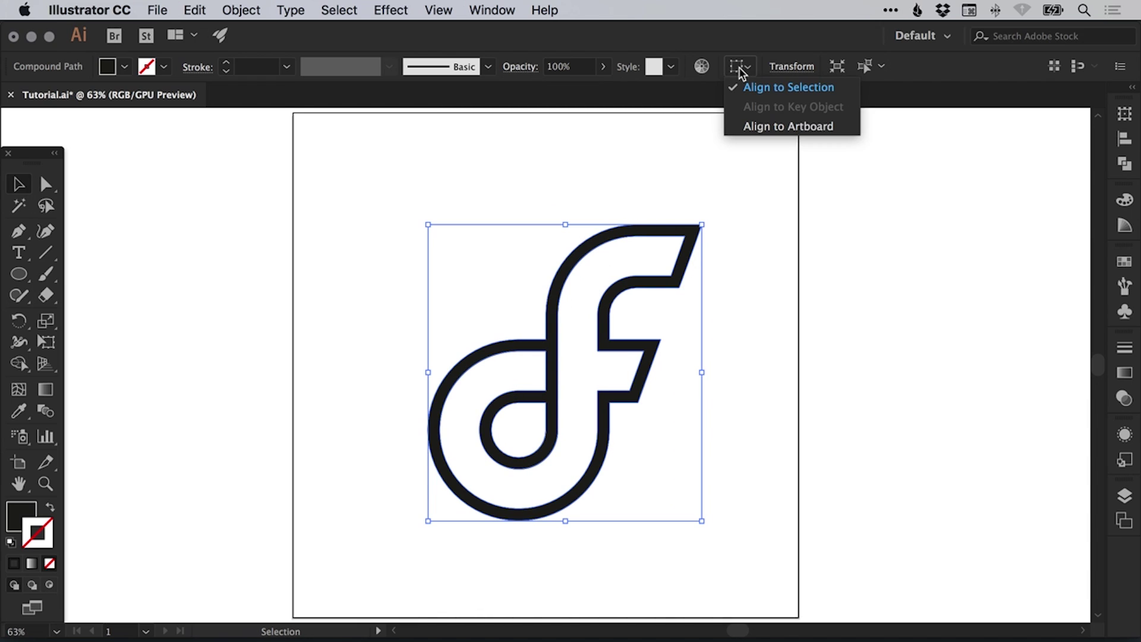
left_click(746, 127)
left_click(796, 65)
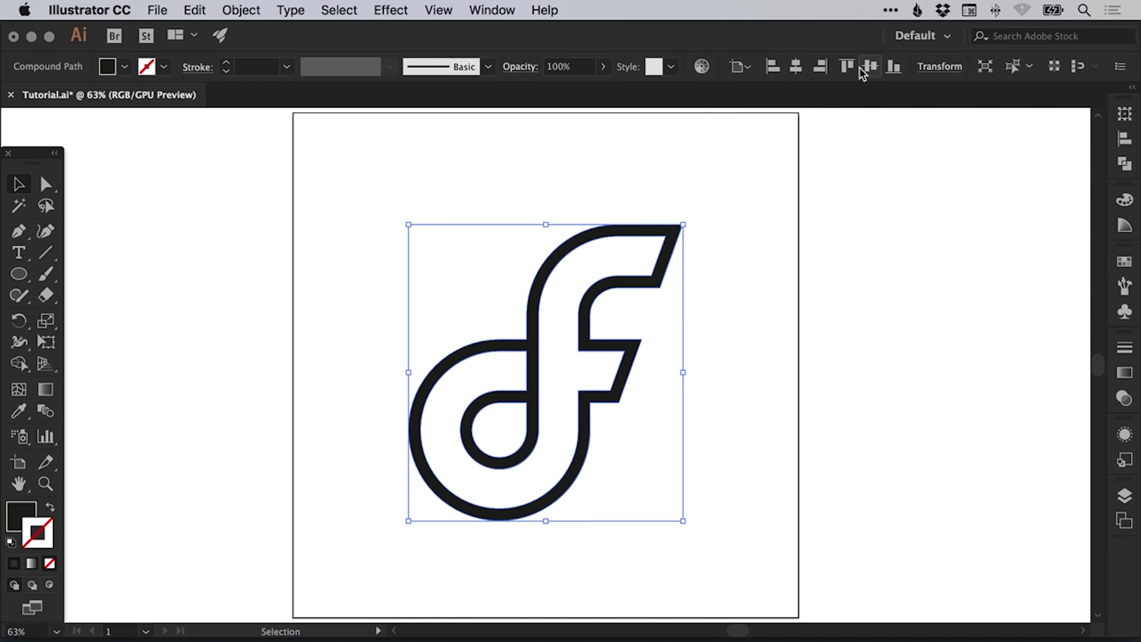
left_click(869, 66)
left_click(821, 296)
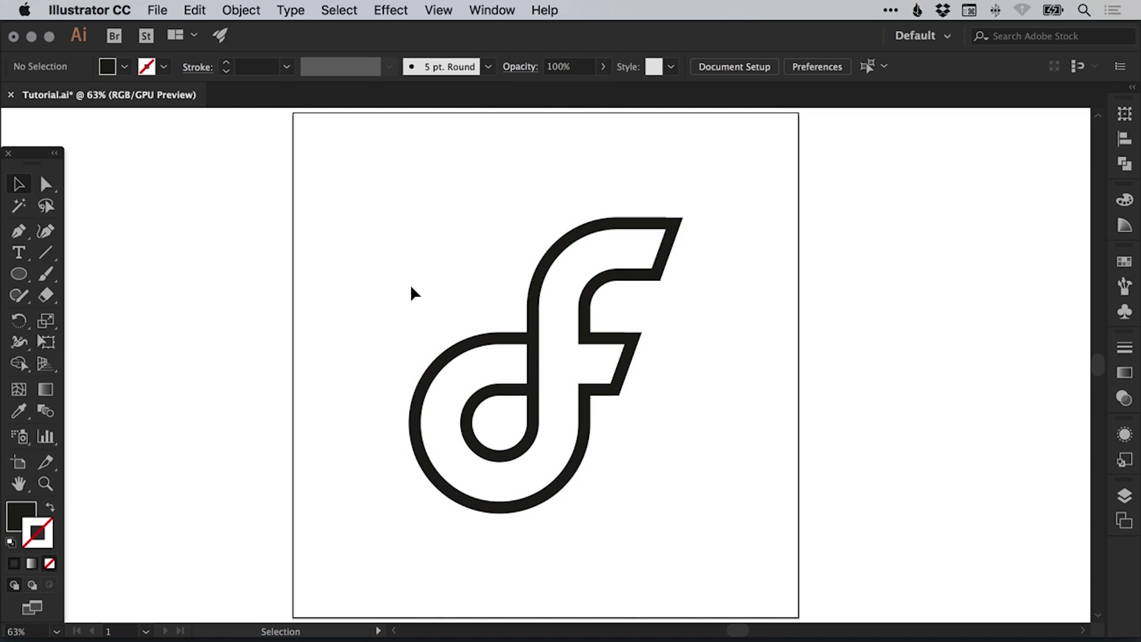
- Rotate the logo 45 degrees, then tilt it a little further clockwise
left_click_drag(402, 284, 618, 447)
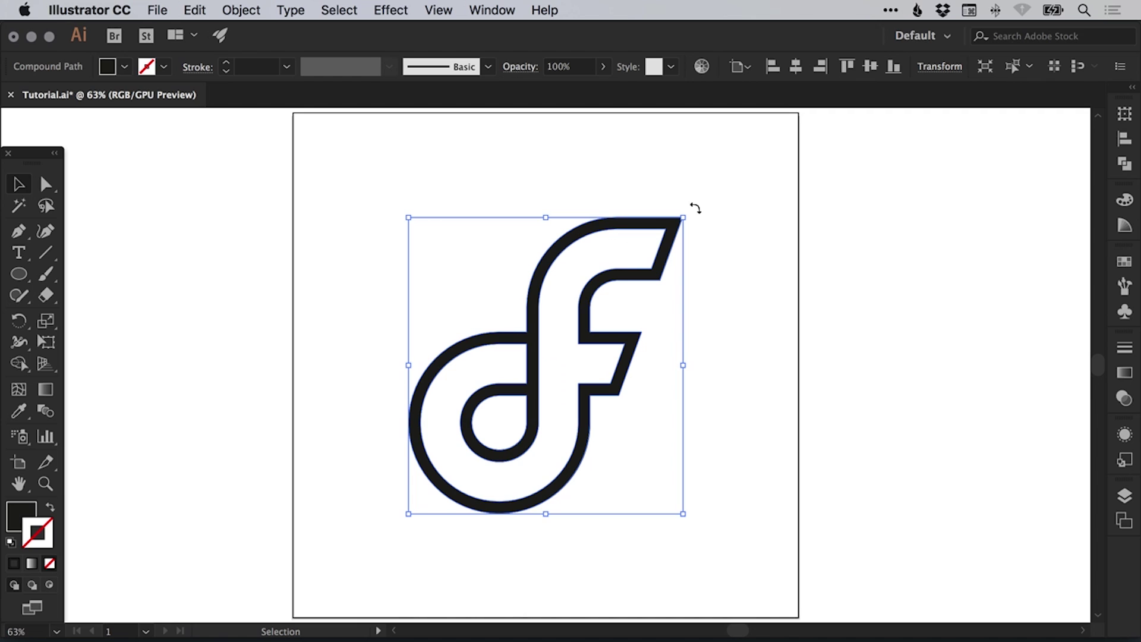
left_click_drag(691, 209, 633, 180)
left_click(751, 257)
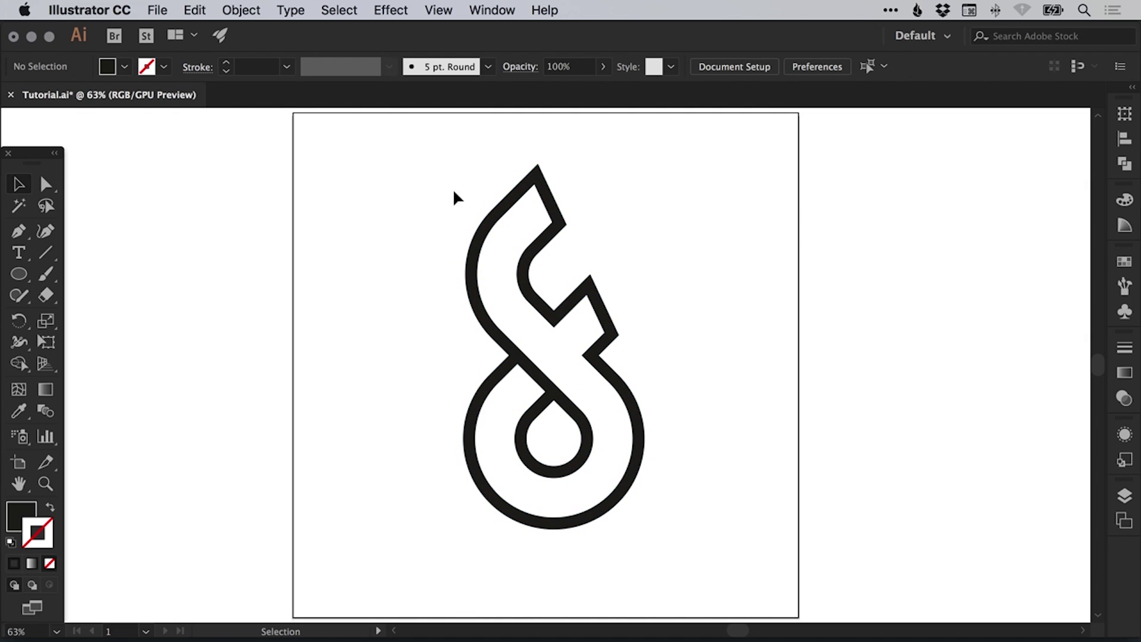
left_click_drag(466, 216, 418, 458)
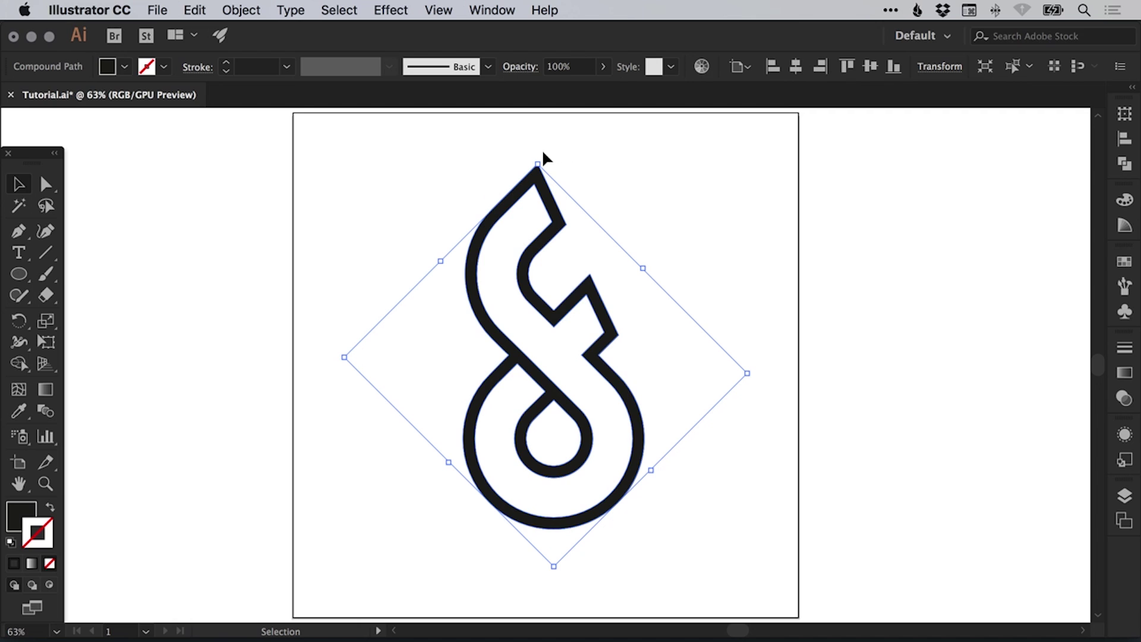
left_click(561, 157)
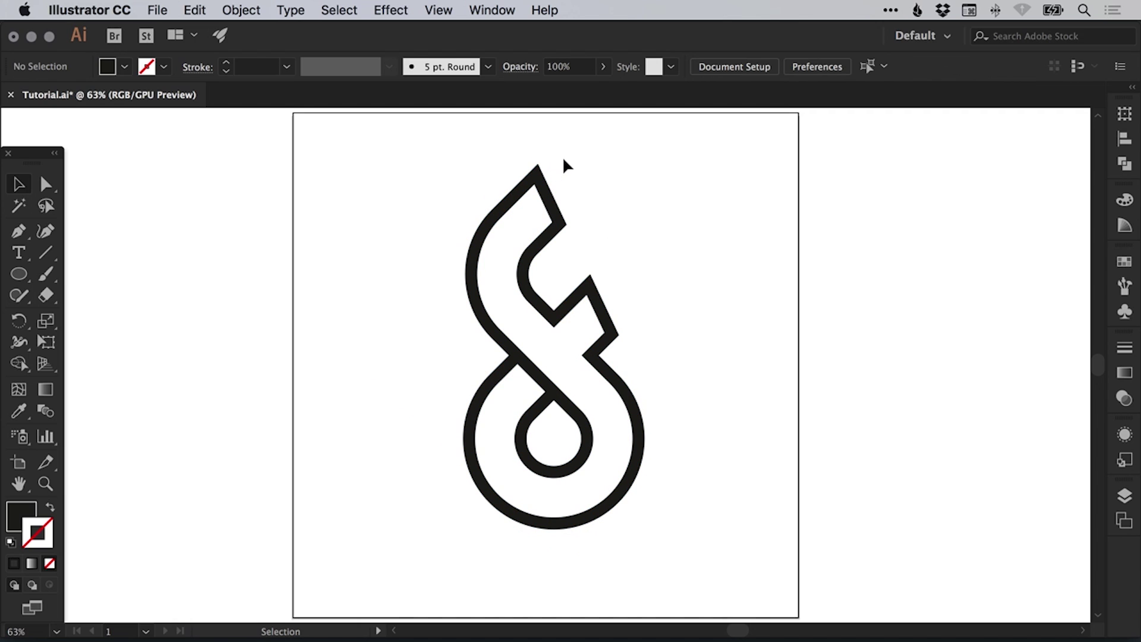
left_click(538, 173)
left_click_drag(538, 158, 551, 157)
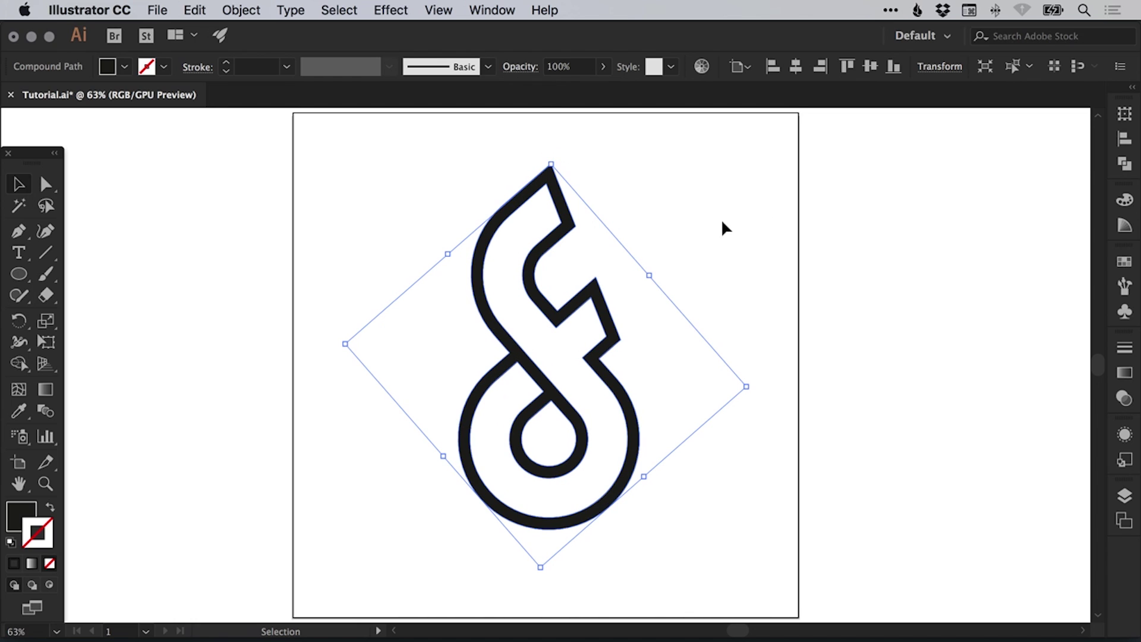
left_click(746, 229)
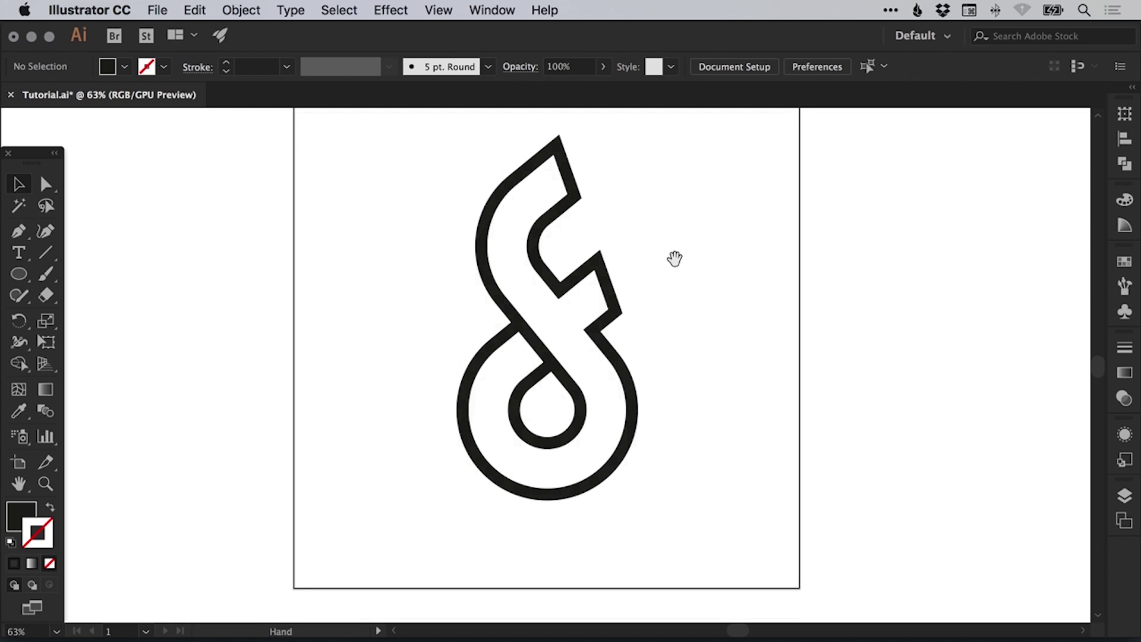
- Tilt the small monogram on the artboard slightly more
key("super+minus")
key("super+minus")
key("super+minus")
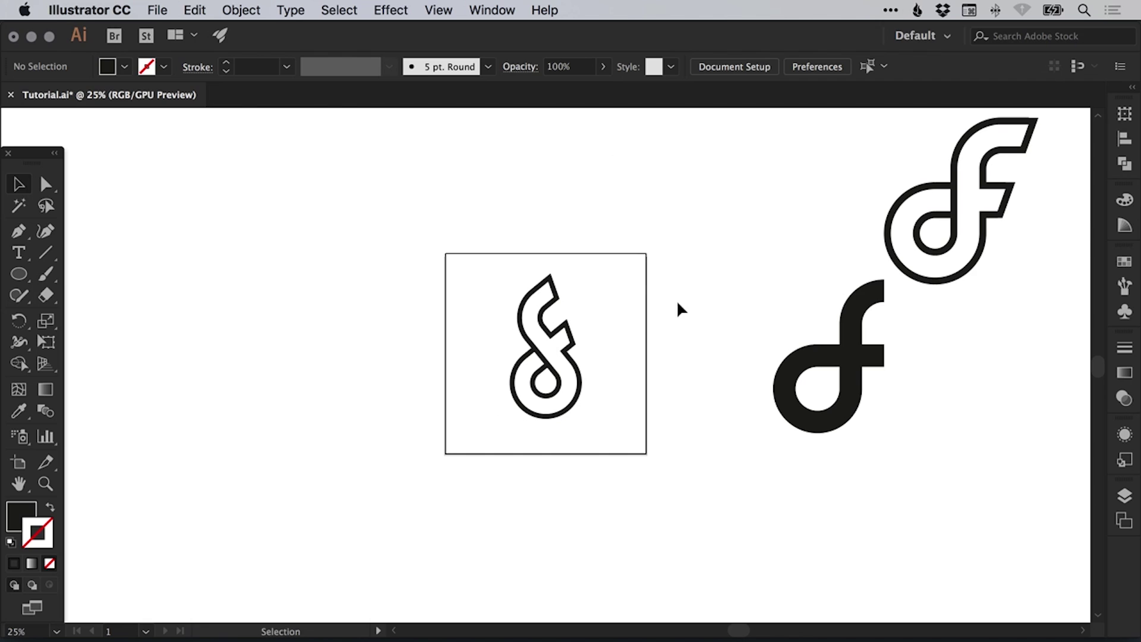
left_click_drag(680, 301, 676, 343)
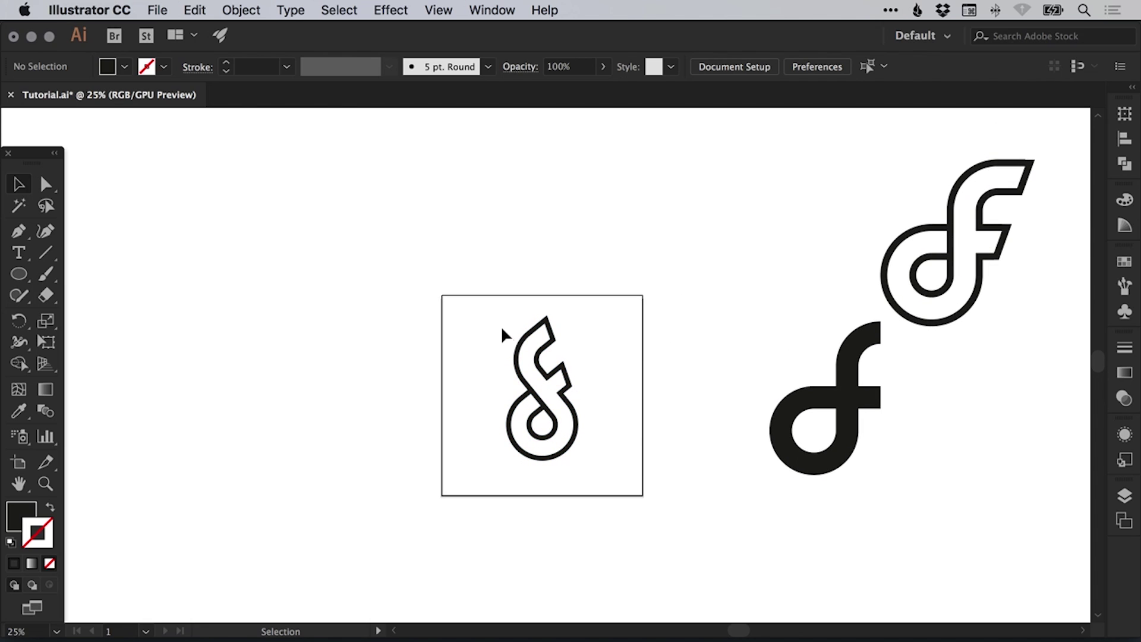
left_click_drag(469, 306, 590, 463)
left_click_drag(549, 307, 550, 306)
left_click(604, 256)
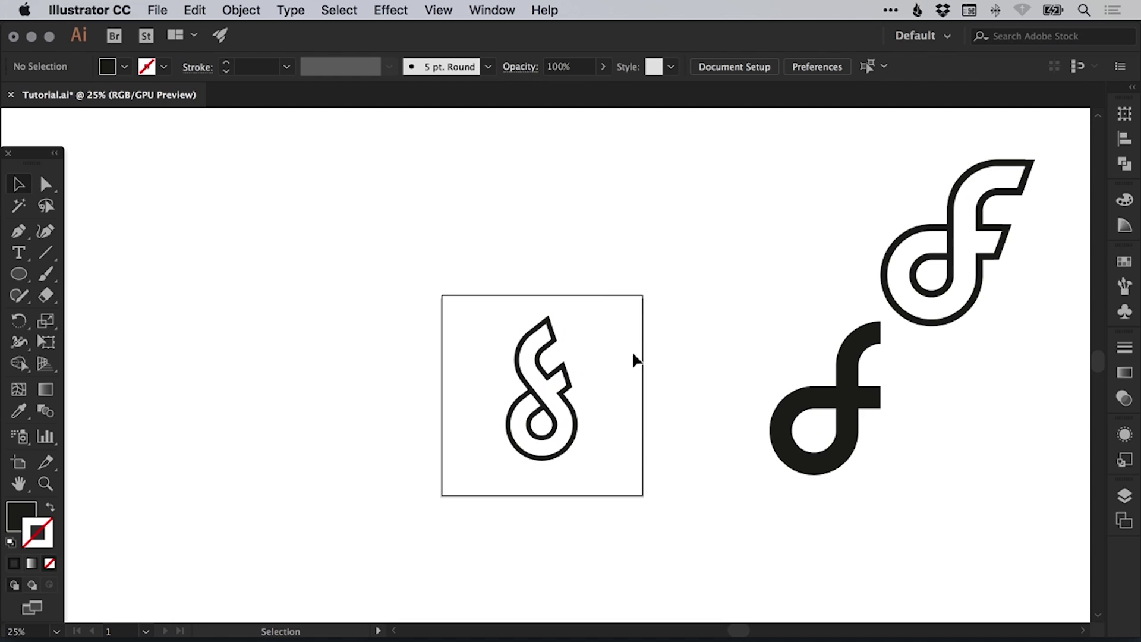
key("super+0")
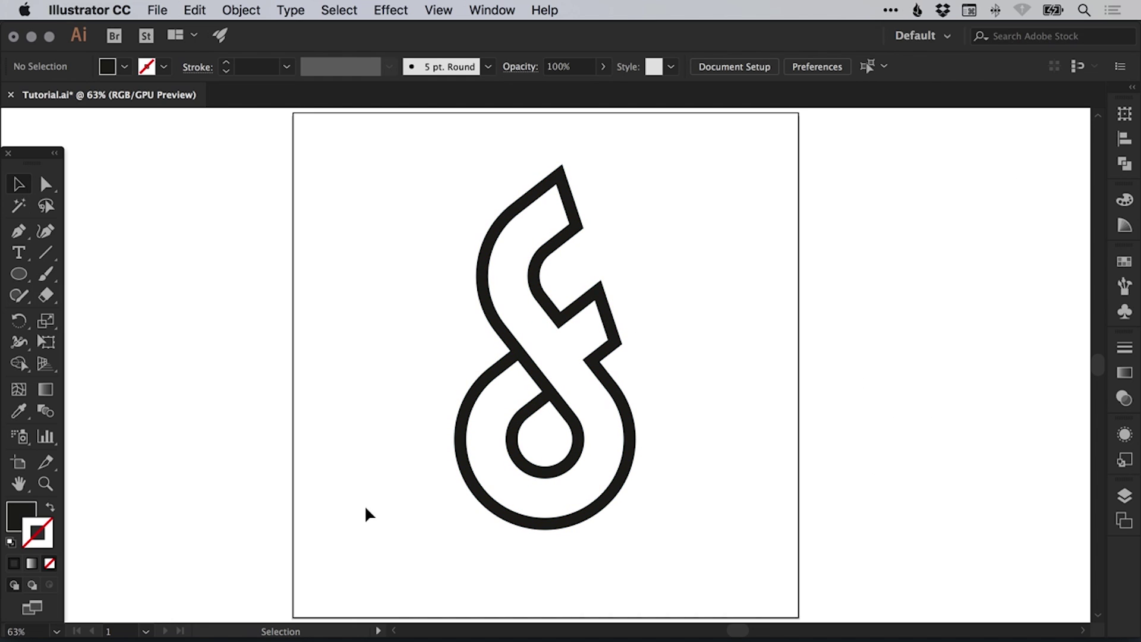
- Centre the monogram horizontally and vertically on the artboard, then adjust its position and deselect
left_click_drag(380, 515, 549, 296)
left_click(795, 66)
left_click(870, 69)
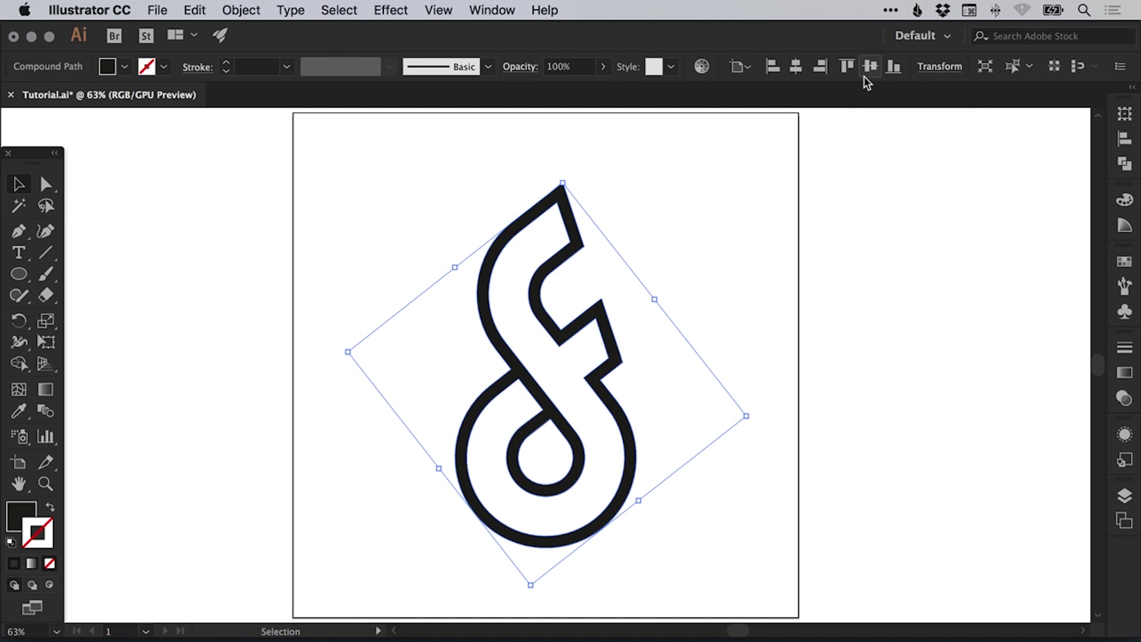
left_click(841, 176)
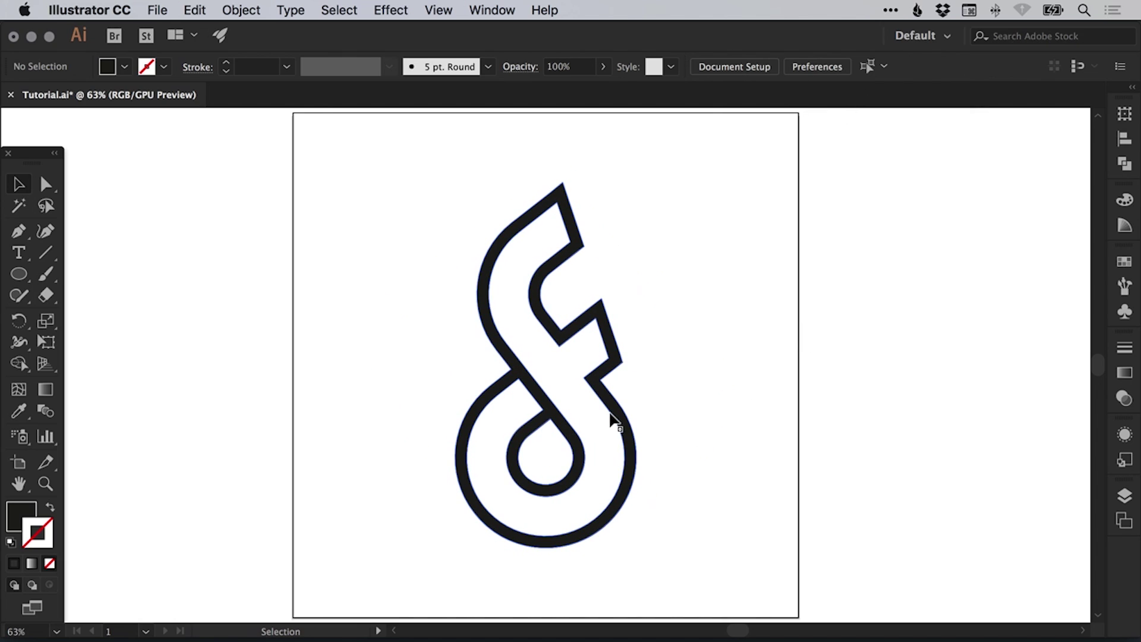
left_click_drag(614, 415, 614, 414)
key("super+z")
key("super+shift+a")
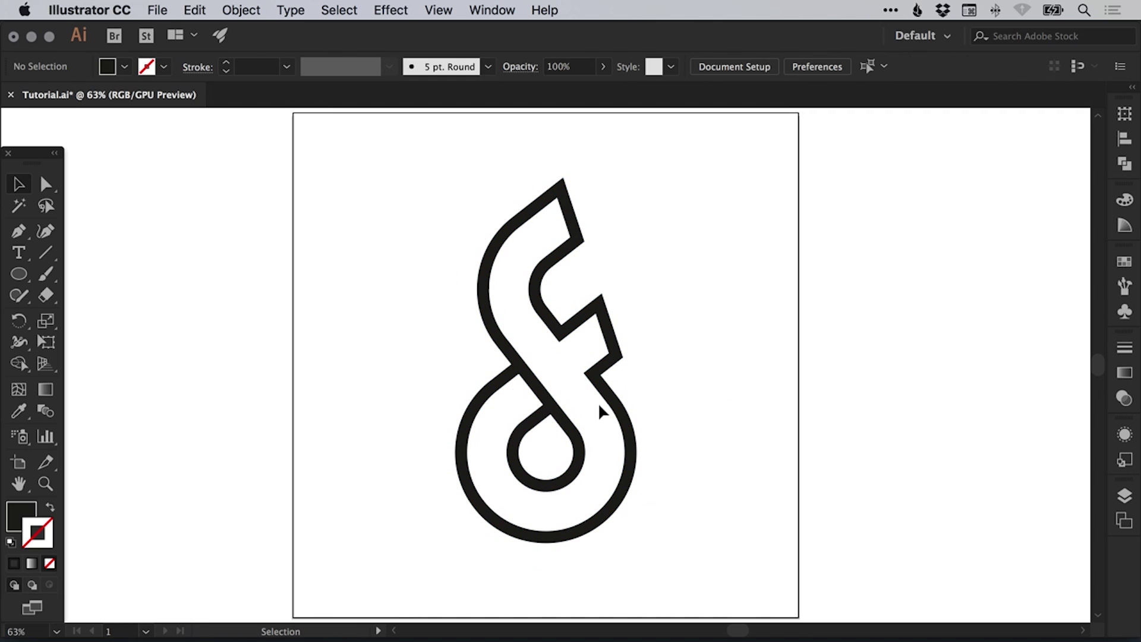
- Draw a square at the artboard's top-left corner and stretch it to fill the artboard
left_click_drag(18, 273, 83, 268)
mouse_move(299, 158)
left_mouse_down()
mouse_move(369, 244)
mouse_move(419, 278)
left_mouse_up()
key("v")
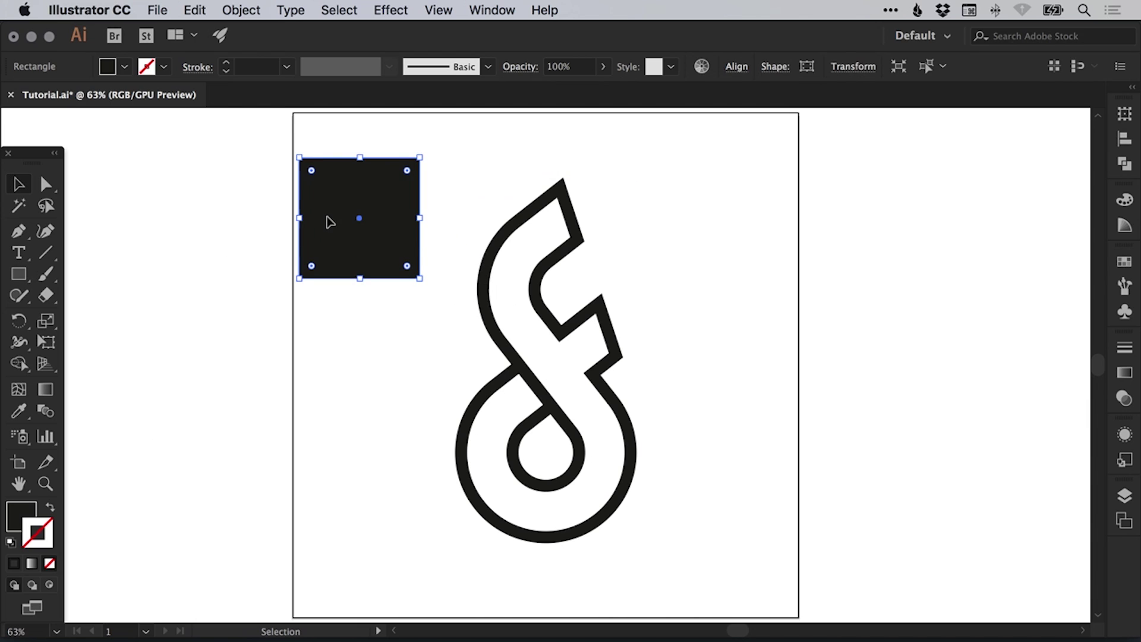
left_click_drag(327, 220, 320, 174)
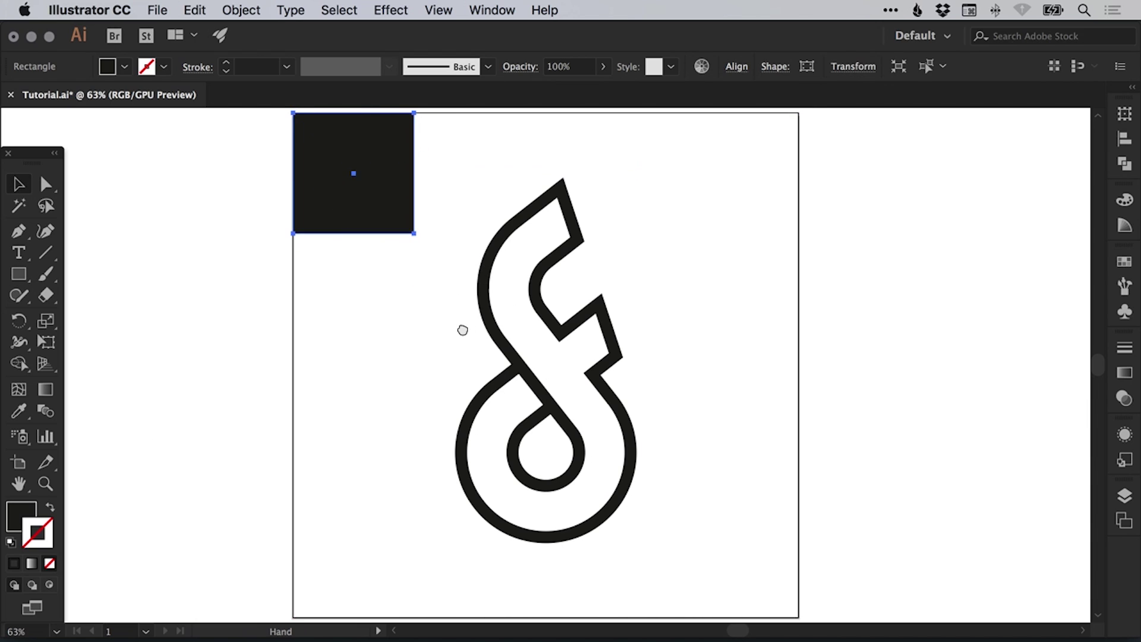
scroll(410, 202, "down", 2)
scroll(410, 203, "right", 1)
left_click_drag(395, 189, 778, 572)
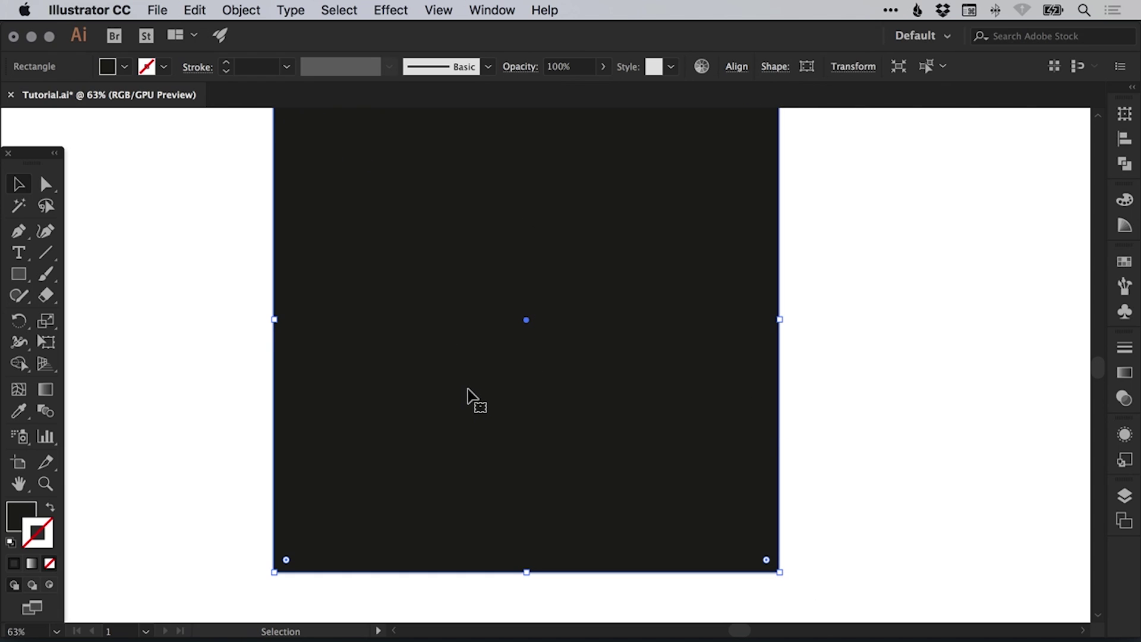
key("super+0")
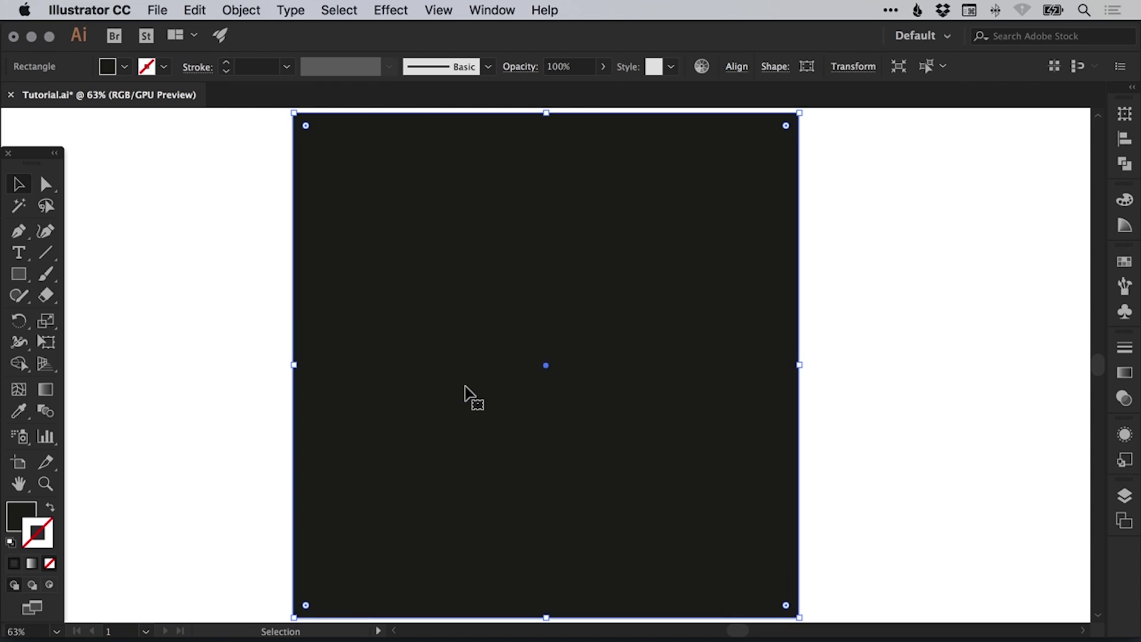
- Fill the square with the red swatch, made global and set to R213 G35 B76
left_click(22, 514)
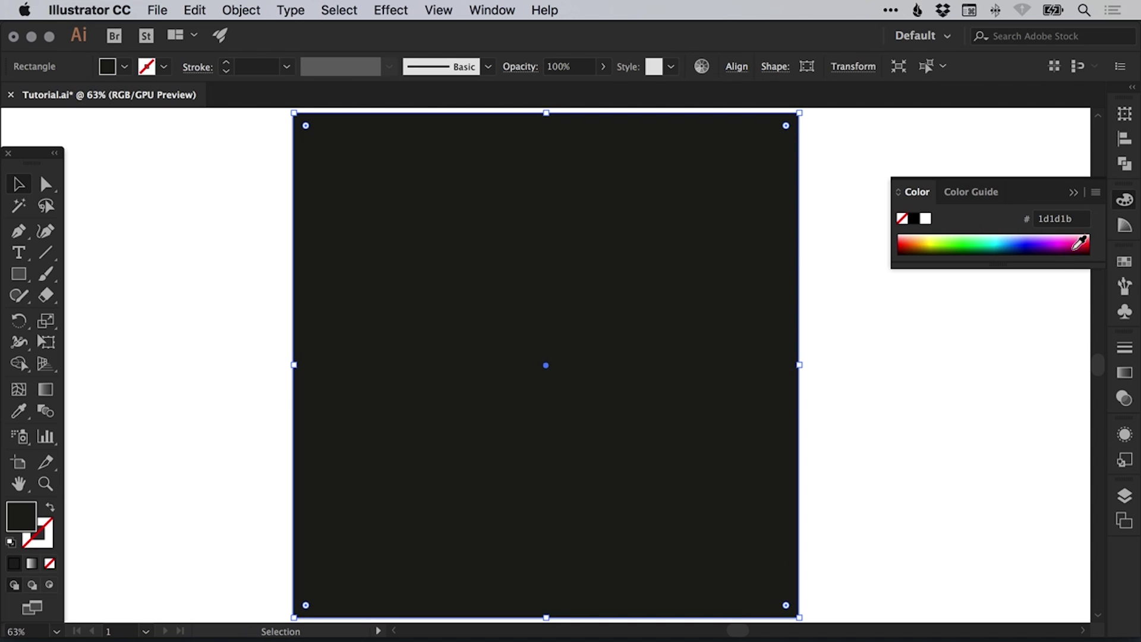
left_click(1124, 261)
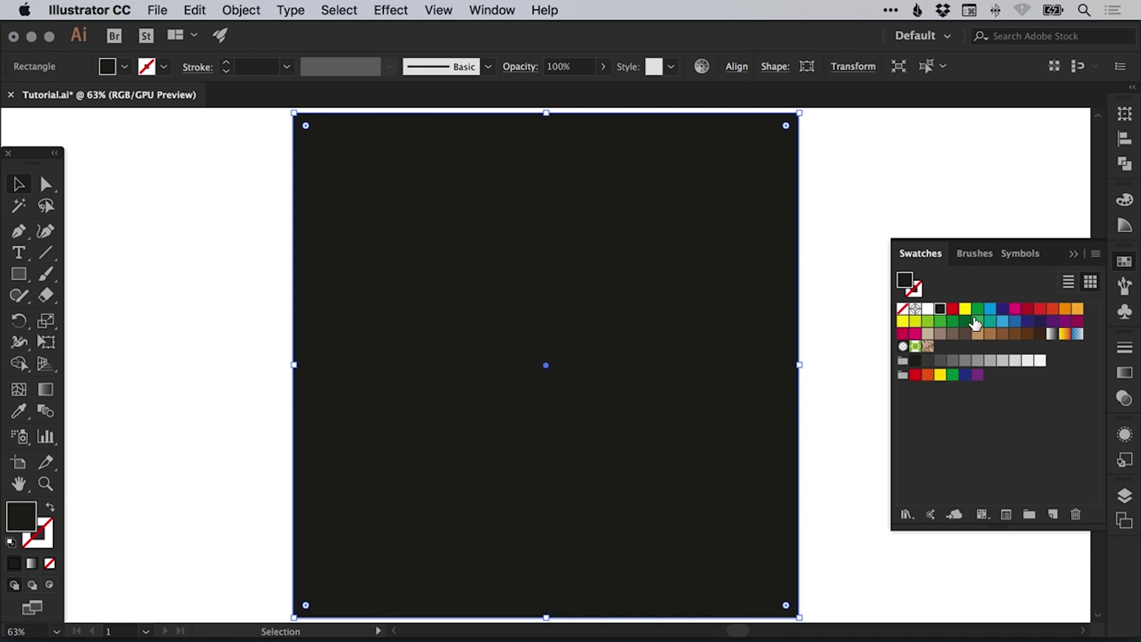
double_click(1027, 309)
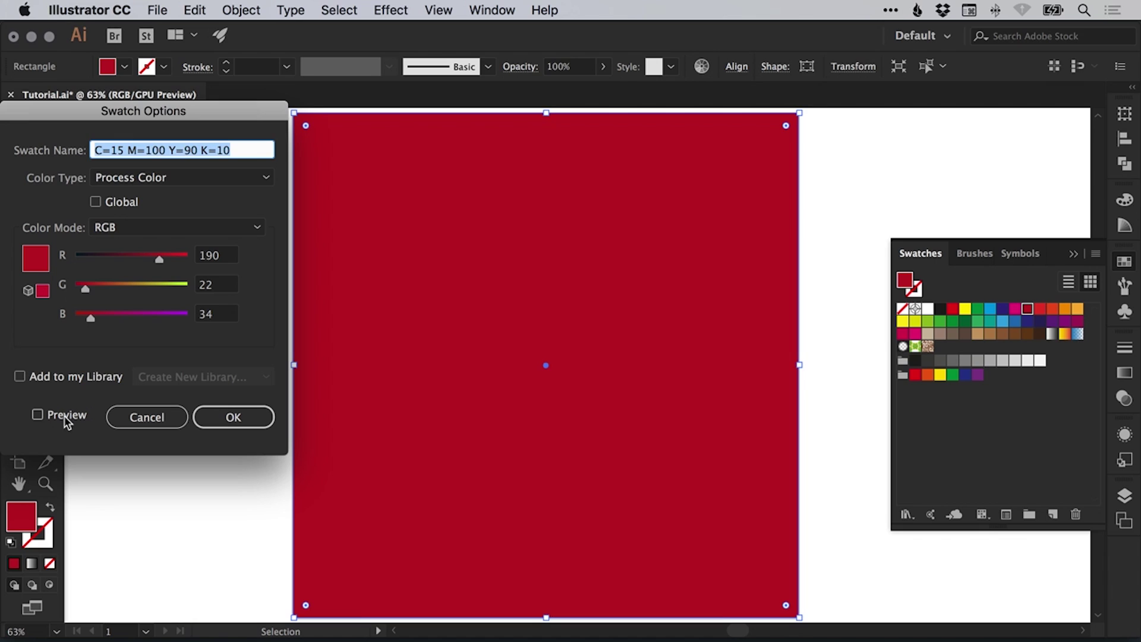
left_click(66, 415)
left_click(113, 202)
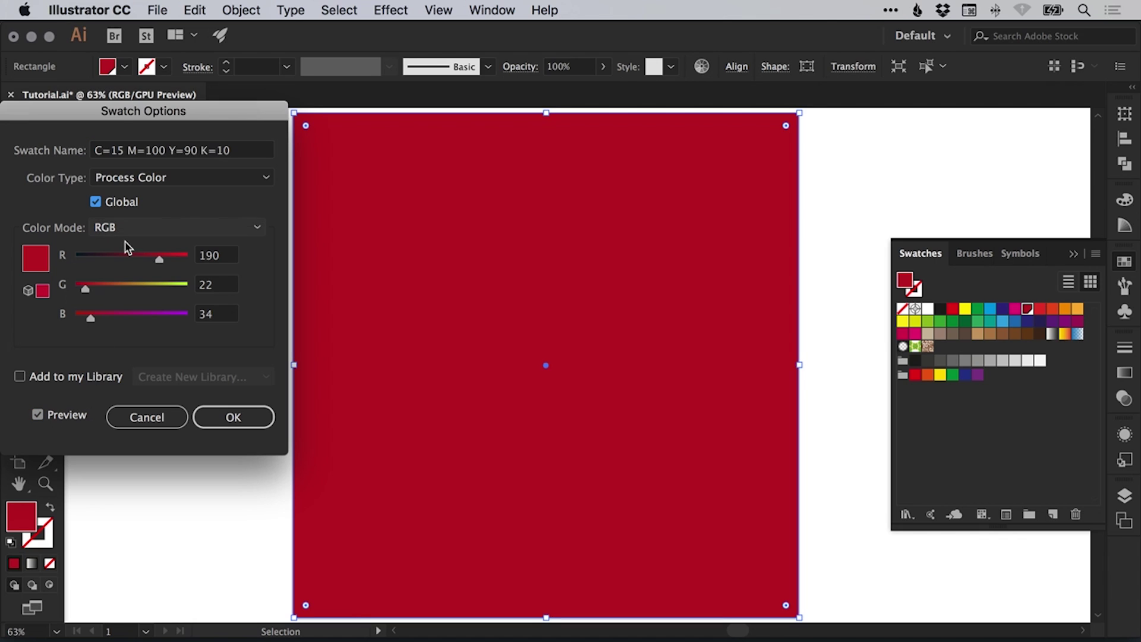
left_click(102, 317)
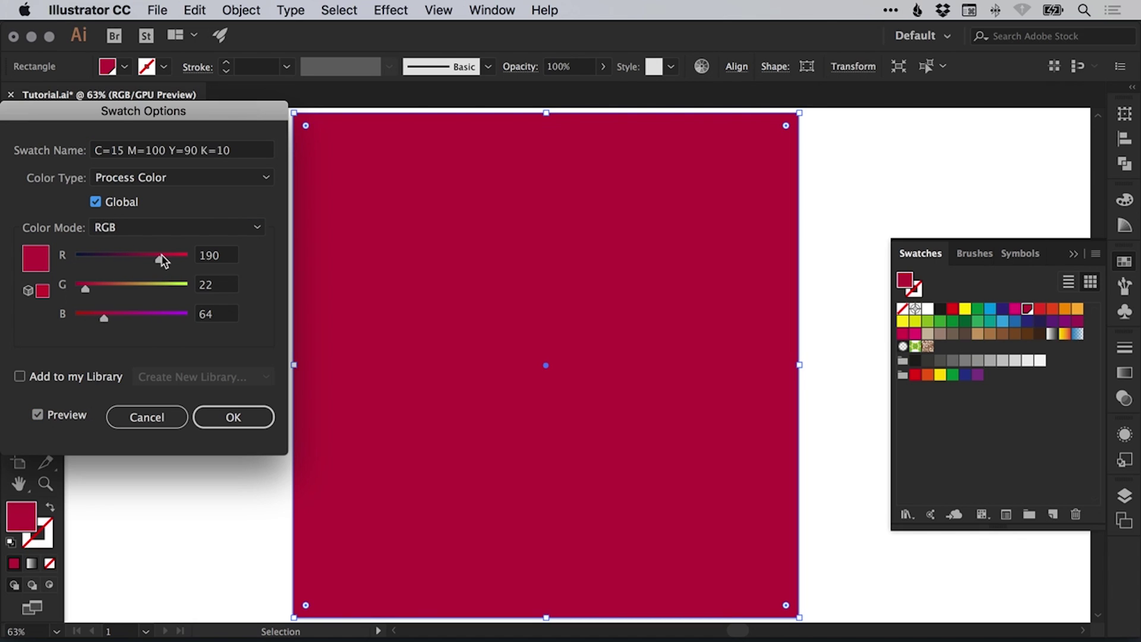
left_click_drag(161, 260, 168, 257)
left_click_drag(89, 288, 93, 285)
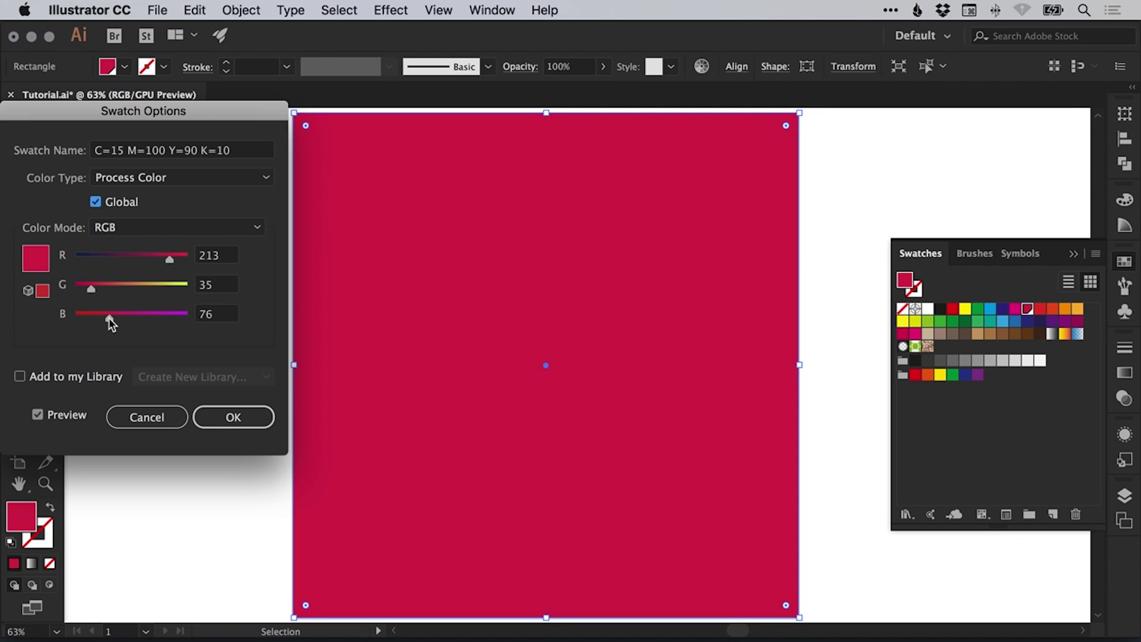
left_click(229, 418)
- Send the crimson square to the back, behind the monogram
left_click(241, 10)
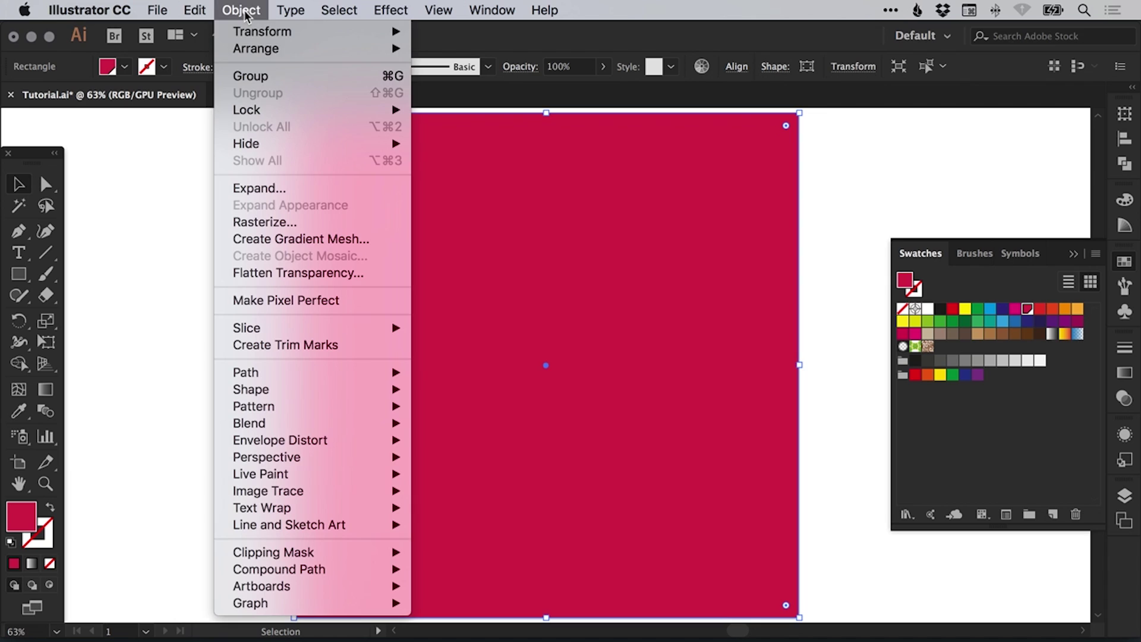
mouse_move(397, 48)
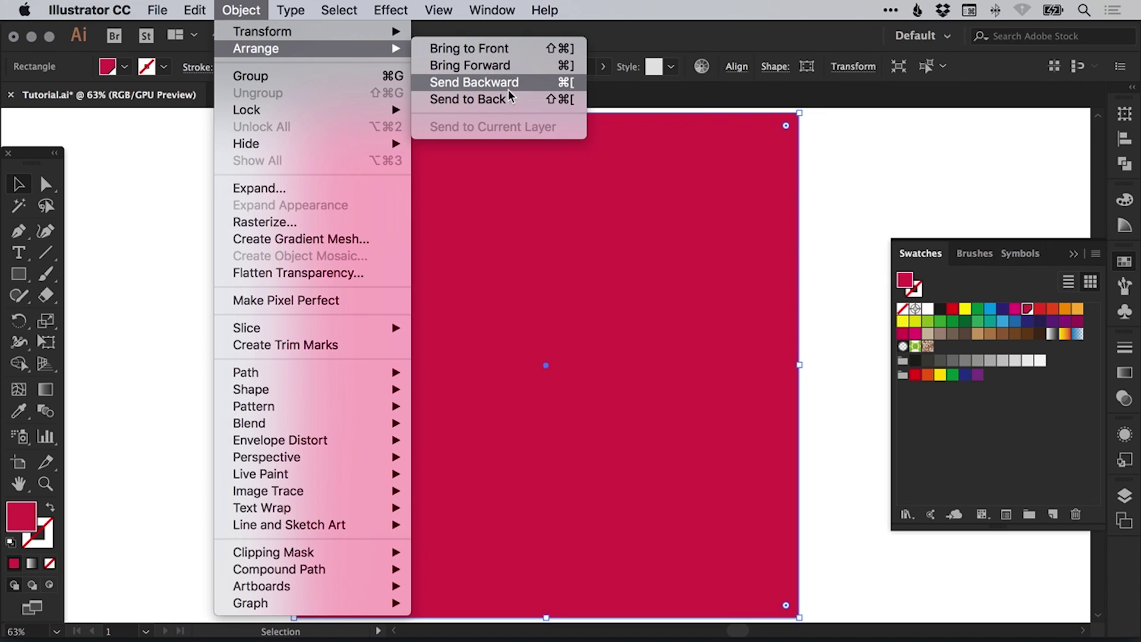
left_click(476, 98)
left_click(1121, 266)
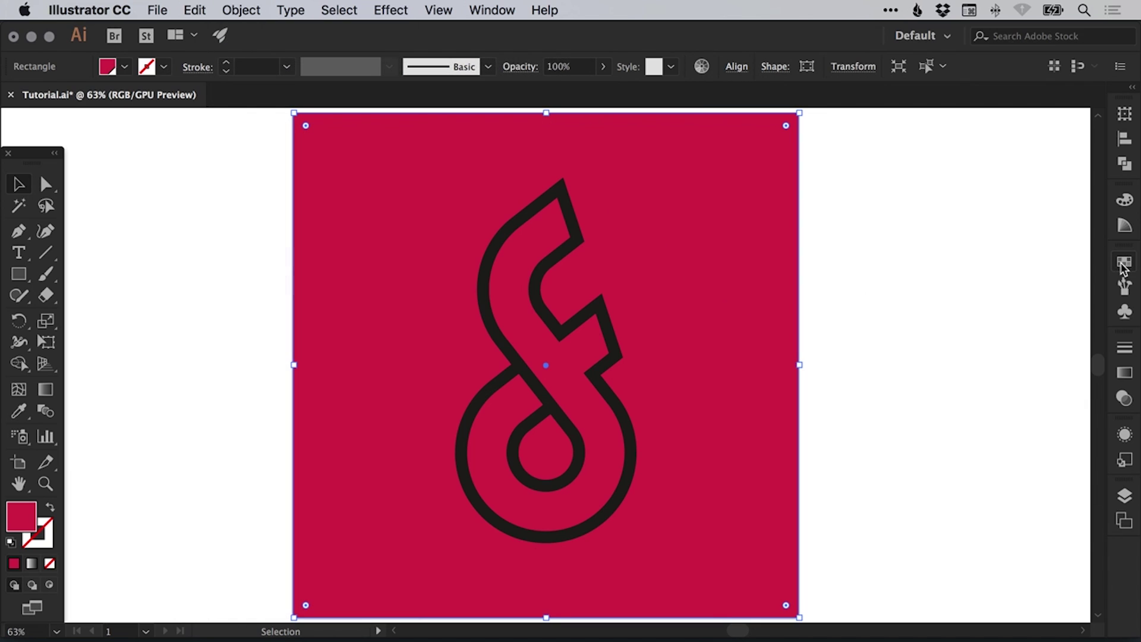
- Fill the d-f monogram with the White swatch
left_click(597, 309)
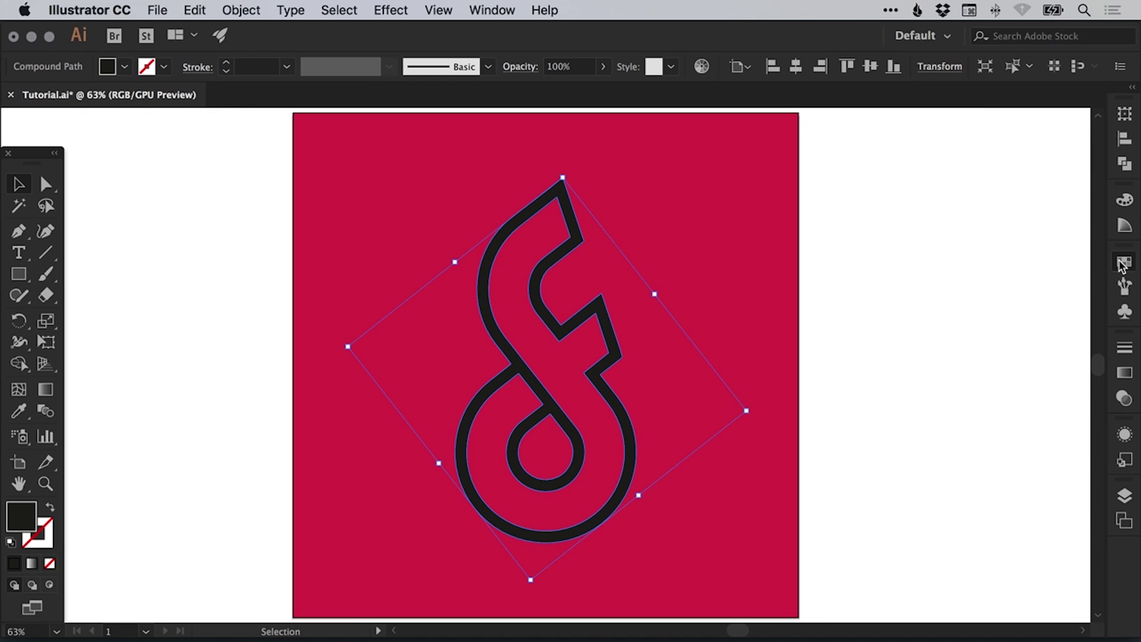
left_click(1122, 265)
left_click(928, 309)
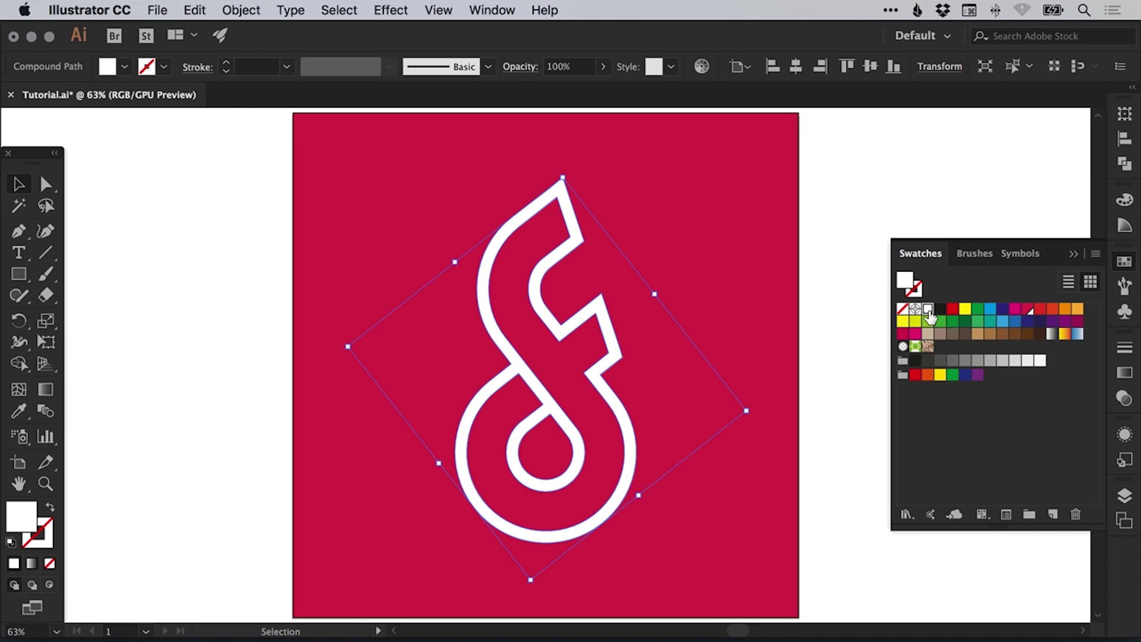
left_click(1117, 267)
left_click(924, 350)
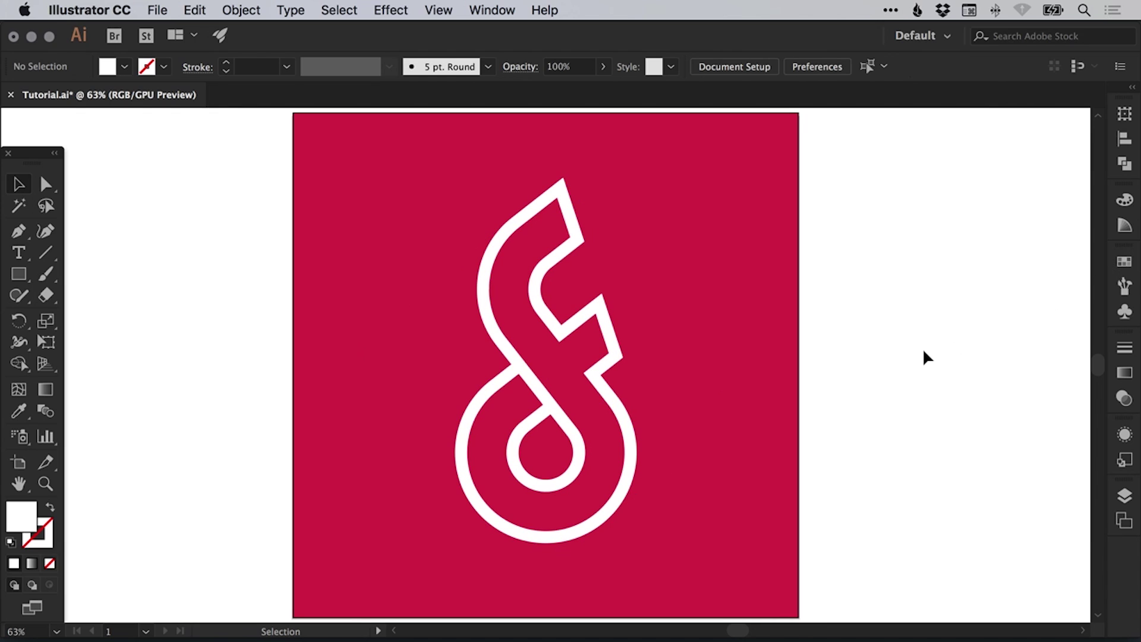